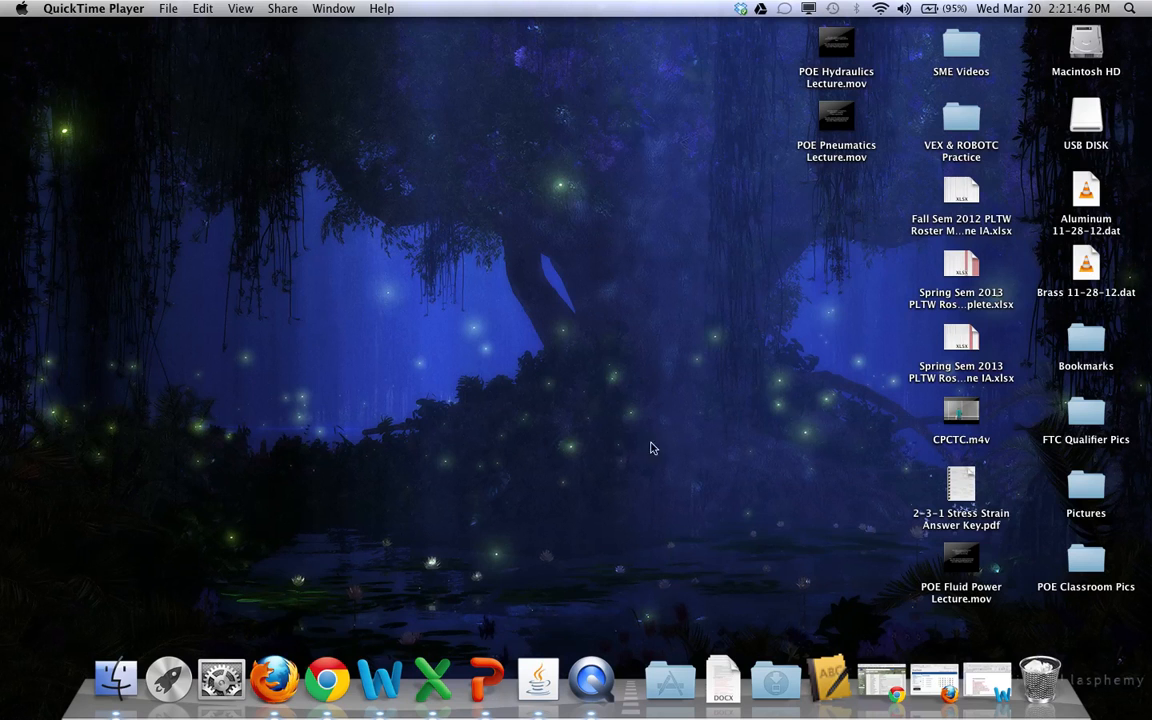
- Launch Excel and open the Brass 11-28-12.dat file from the Desktop with All Files enabled
left_click(433, 680)
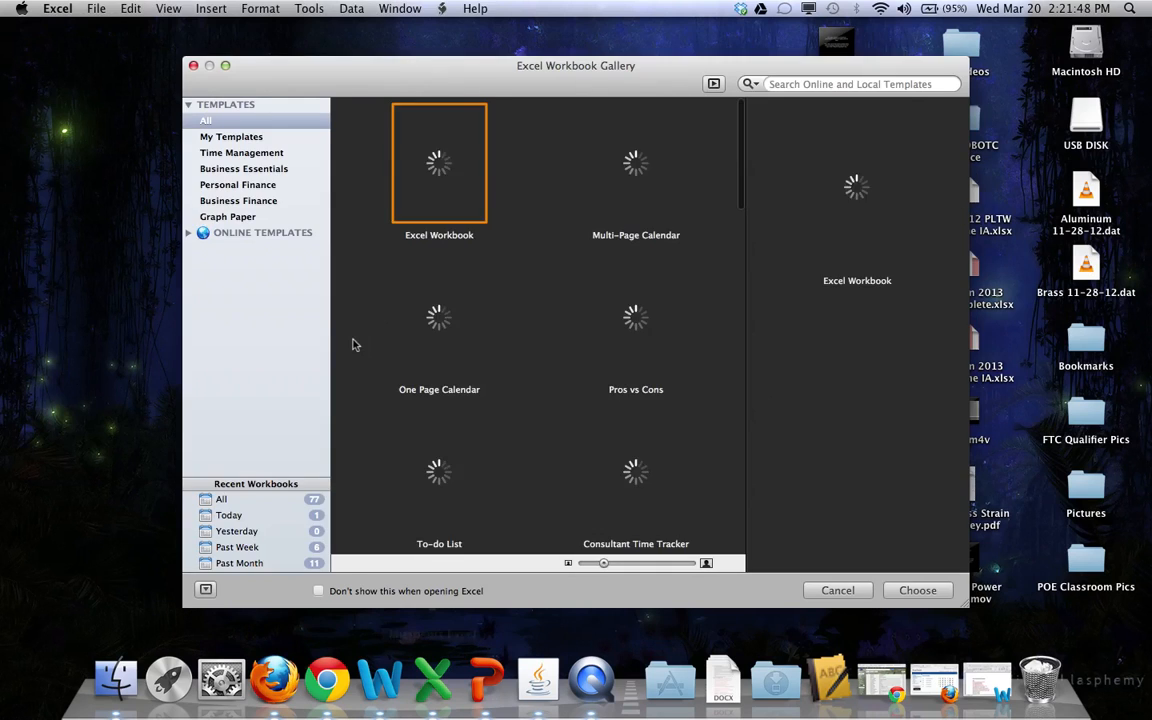
left_click(93, 8)
left_click(128, 59)
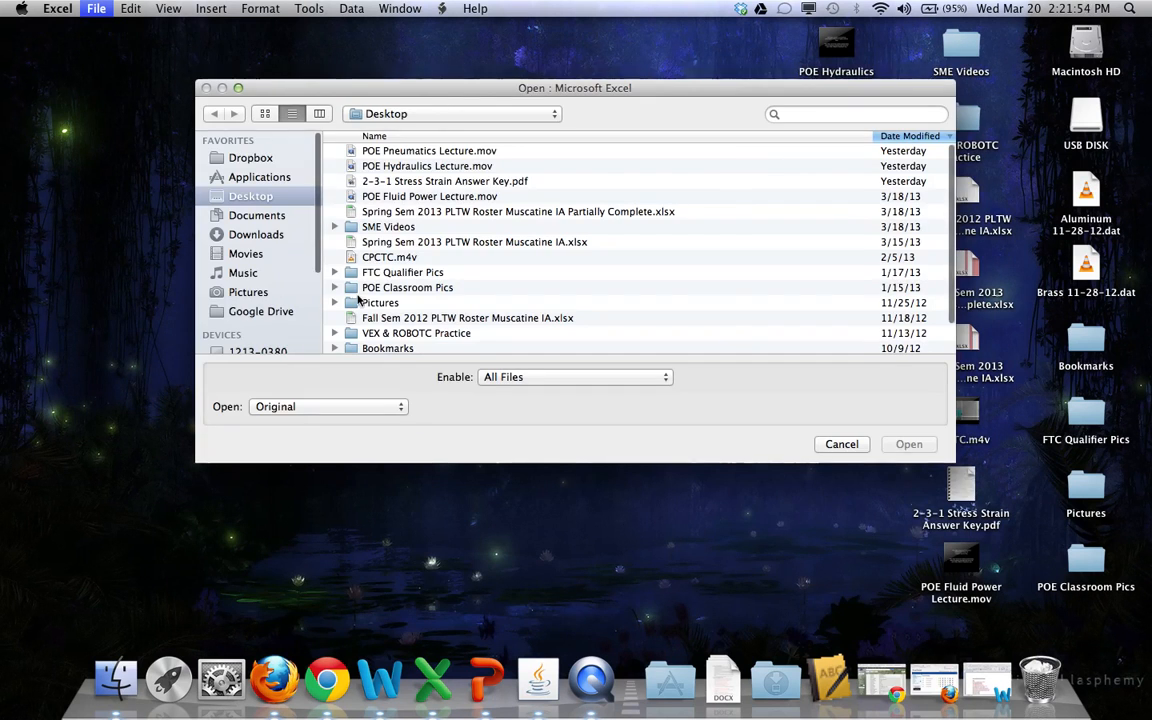
scroll(380, 300, "down", 2)
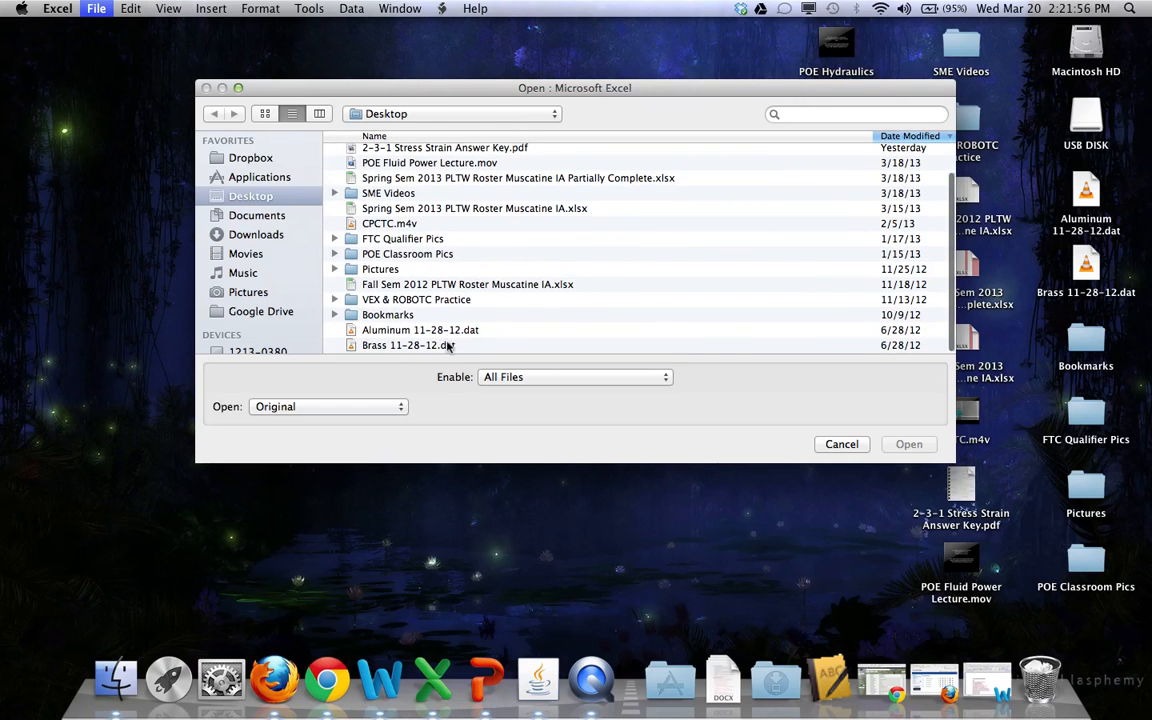
left_click(520, 380)
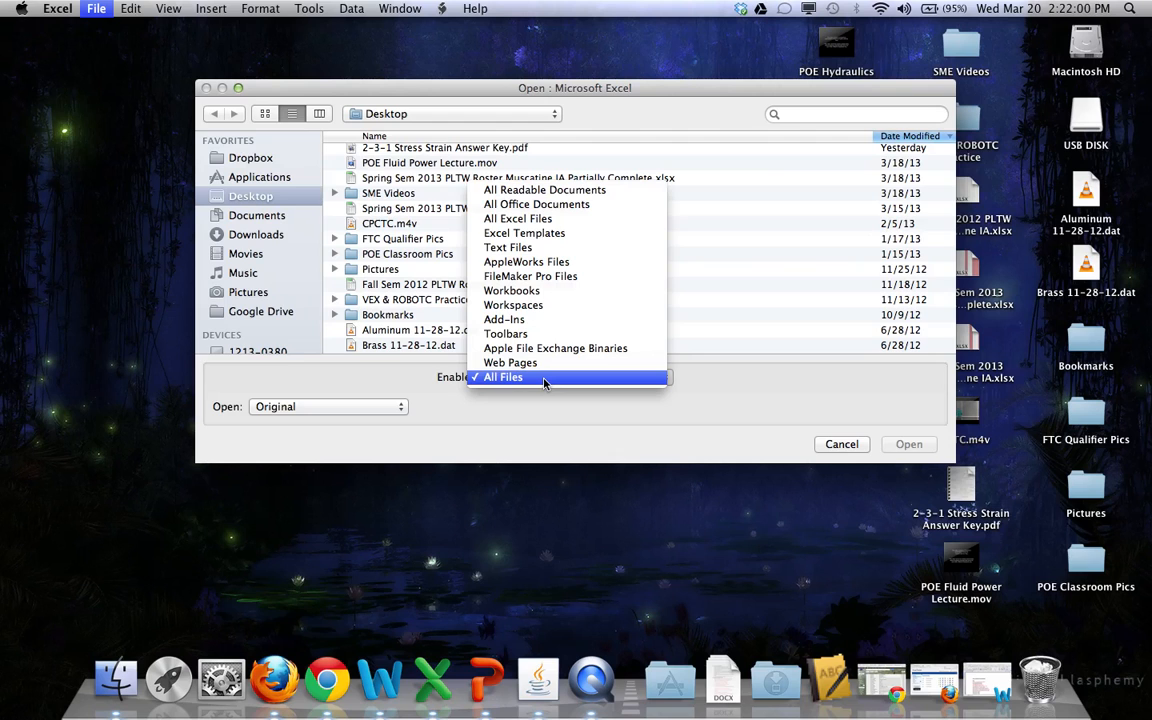
left_click(545, 378)
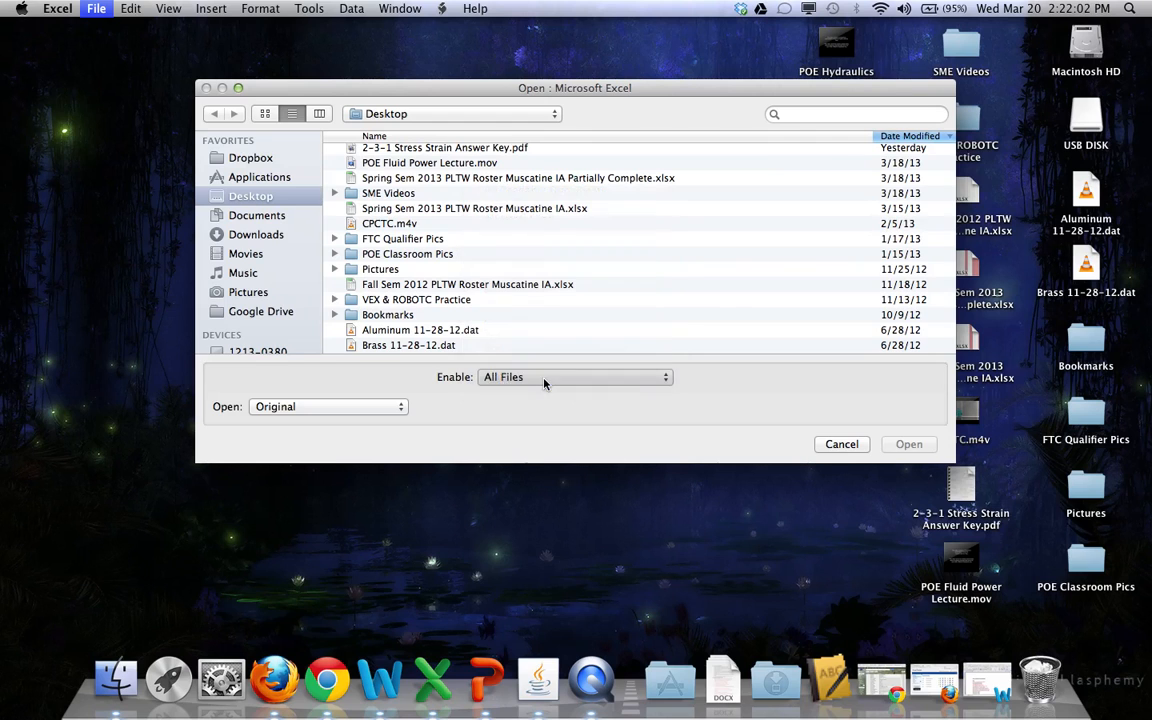
left_click(425, 345)
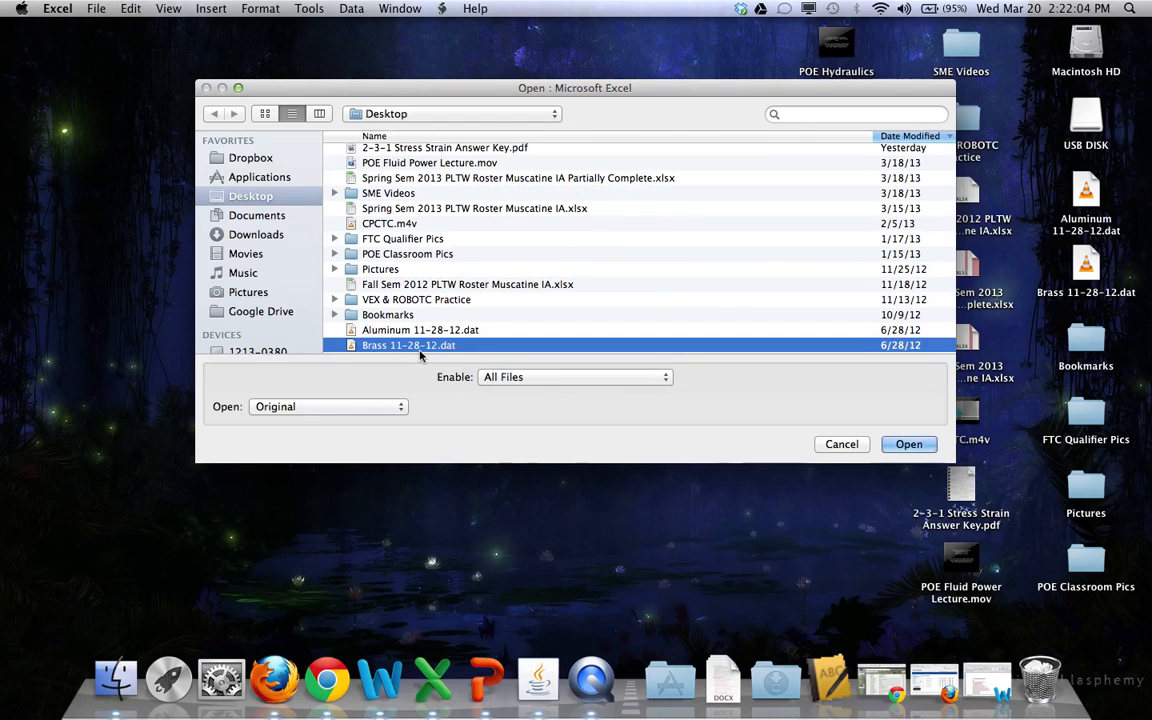
left_click(928, 448)
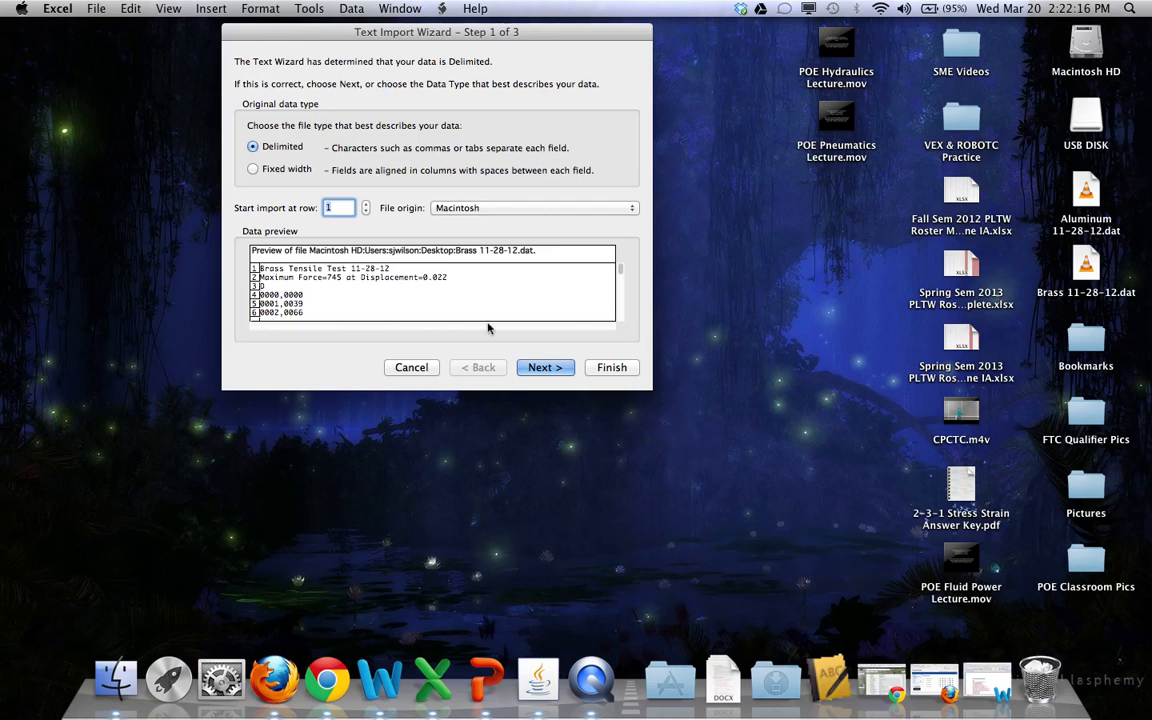
- Import the text file as delimited data with Tab and Comma as delimiters and the General column format
left_click(558, 368)
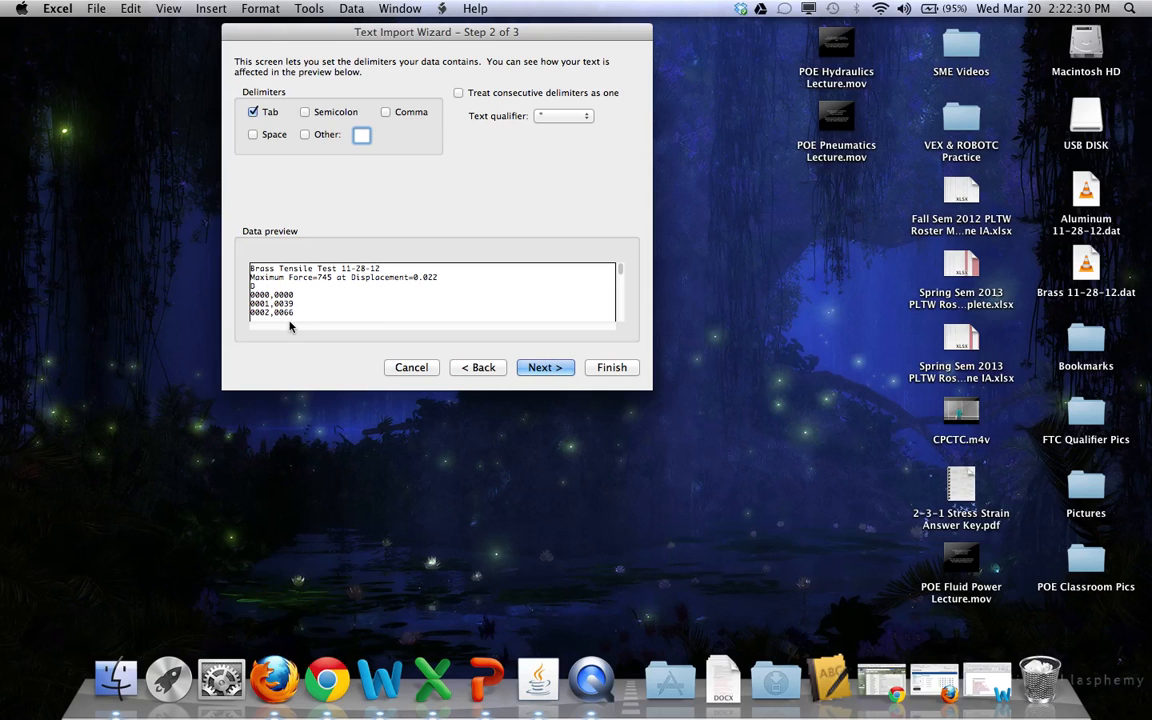
left_click(386, 112)
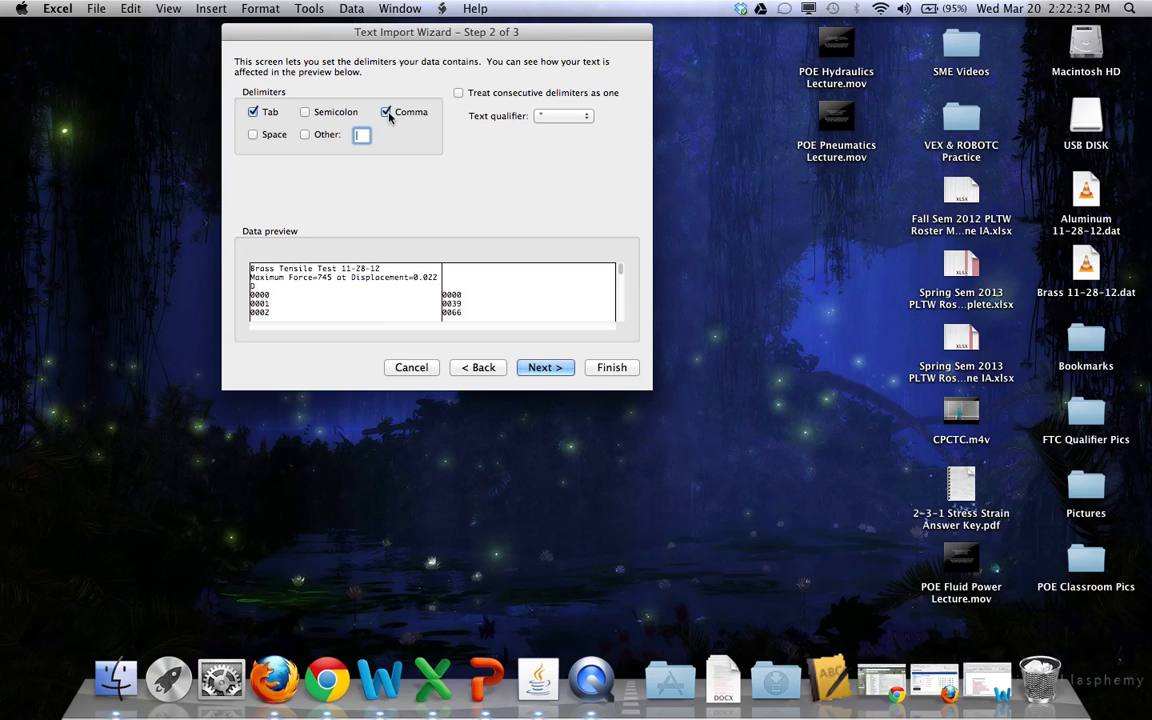
left_click(567, 370)
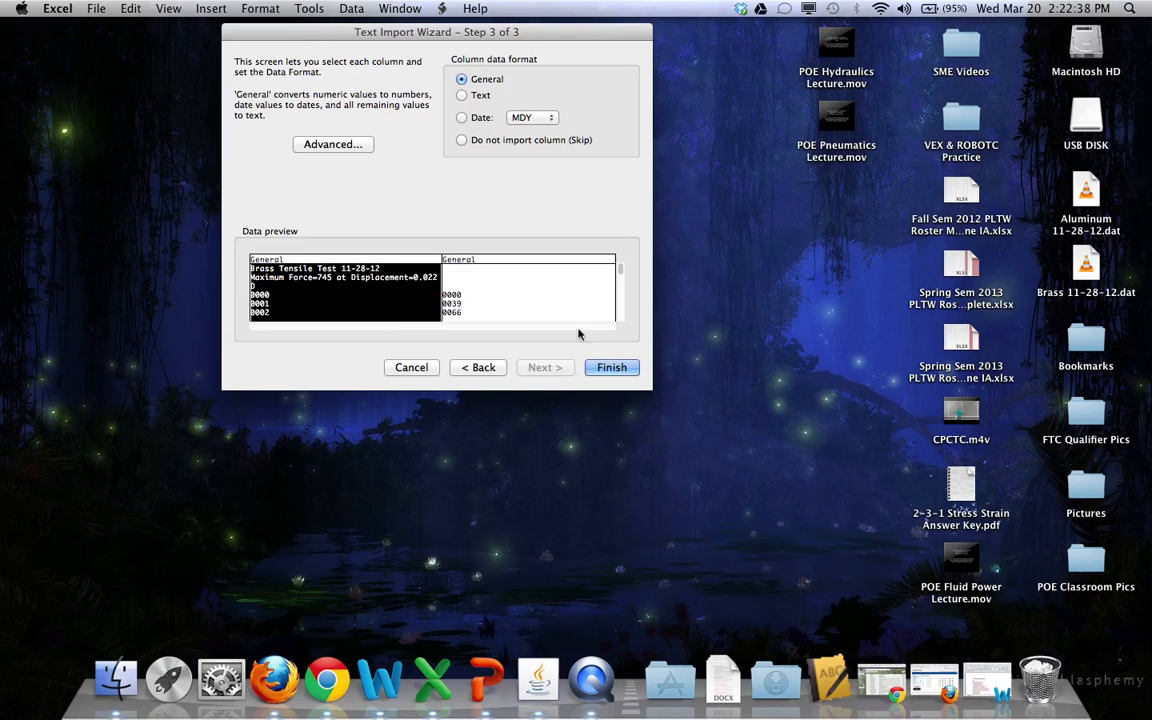
left_click(612, 369)
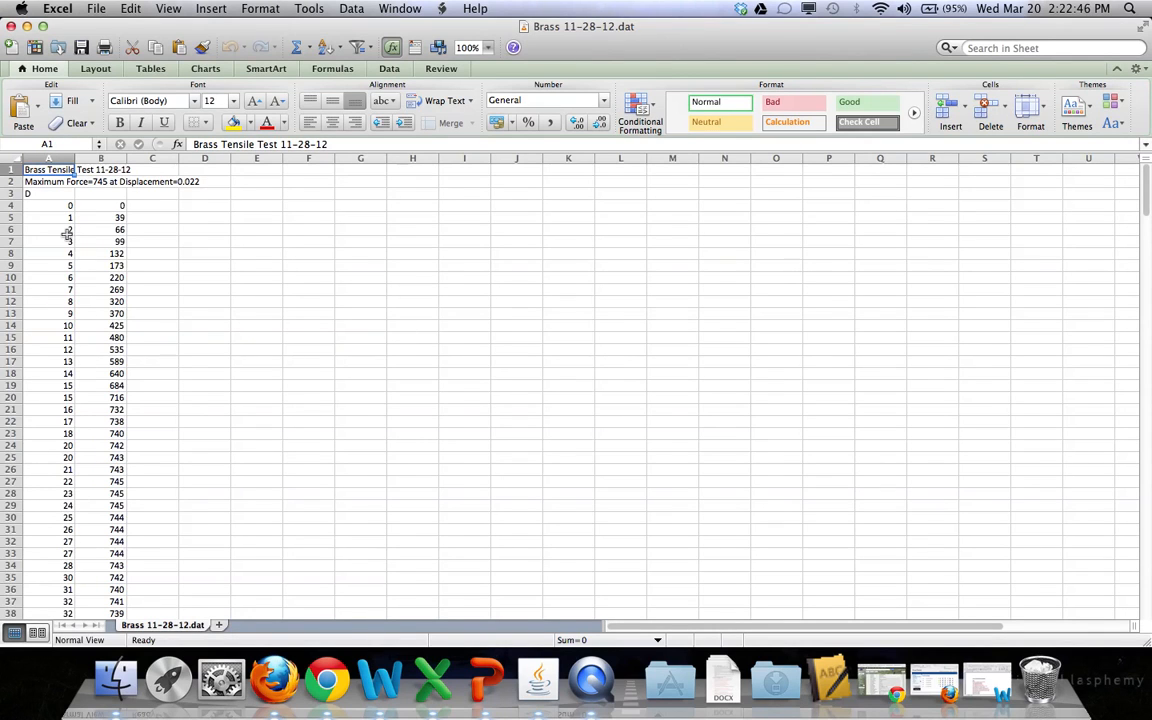
- Set the worksheet magnification to 150%
left_click(46, 192)
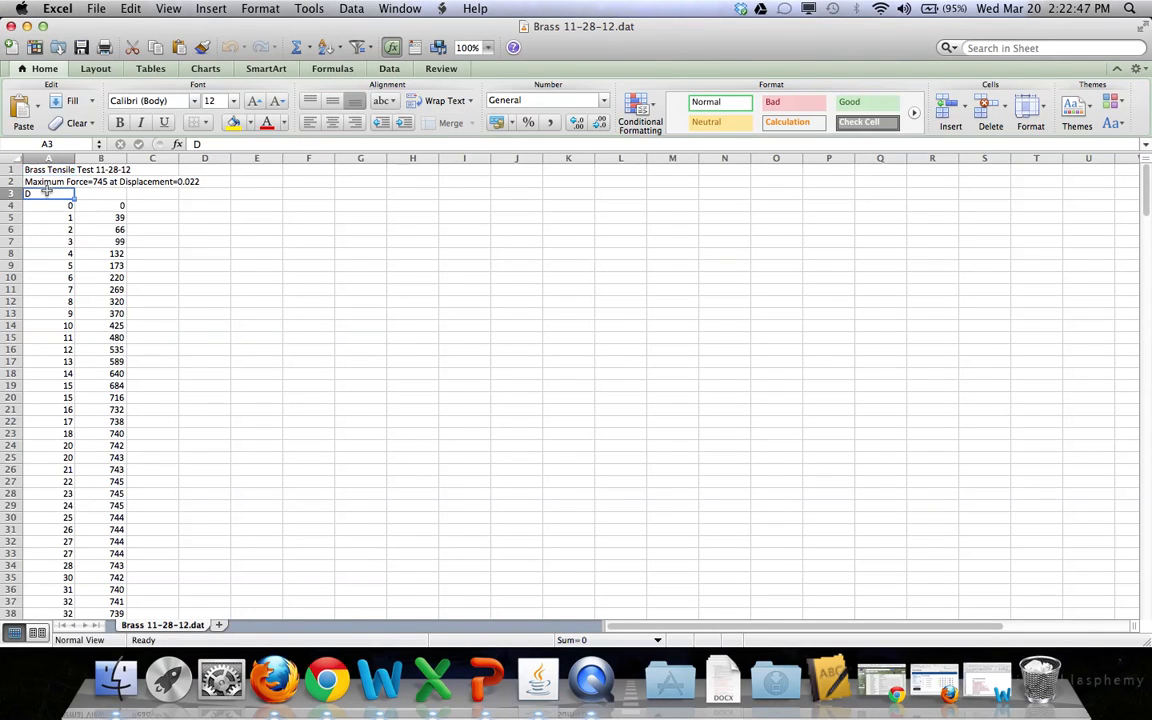
left_click(153, 7)
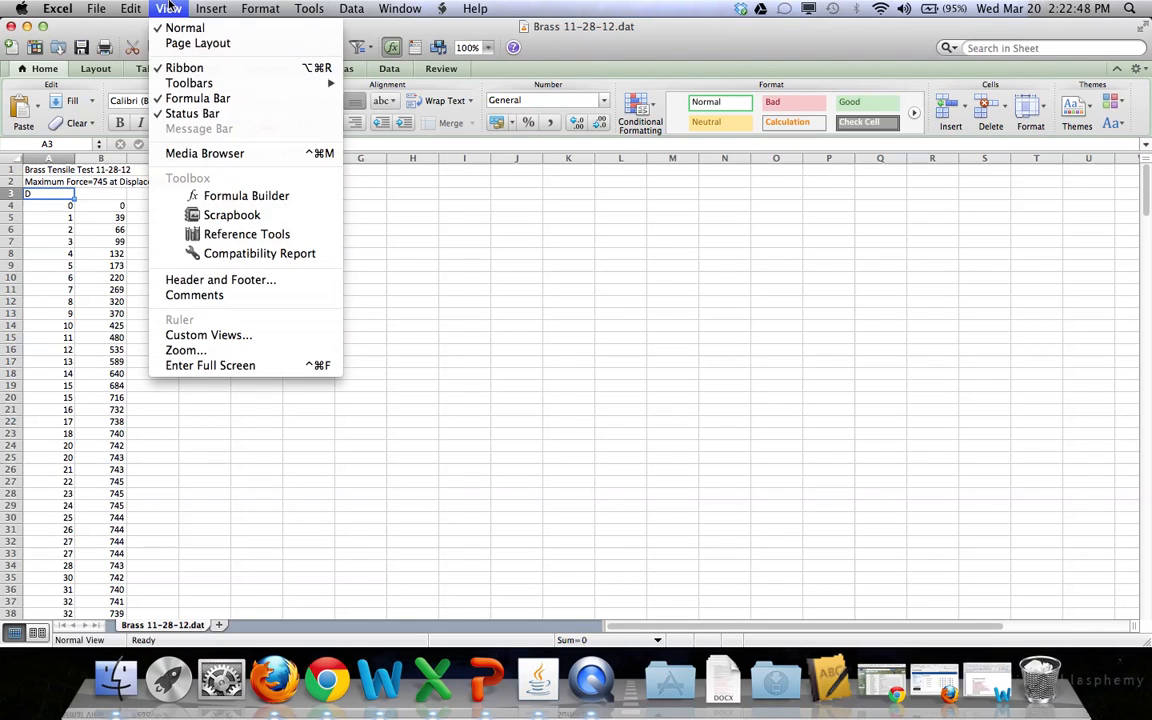
left_click(185, 350)
left_click(387, 148)
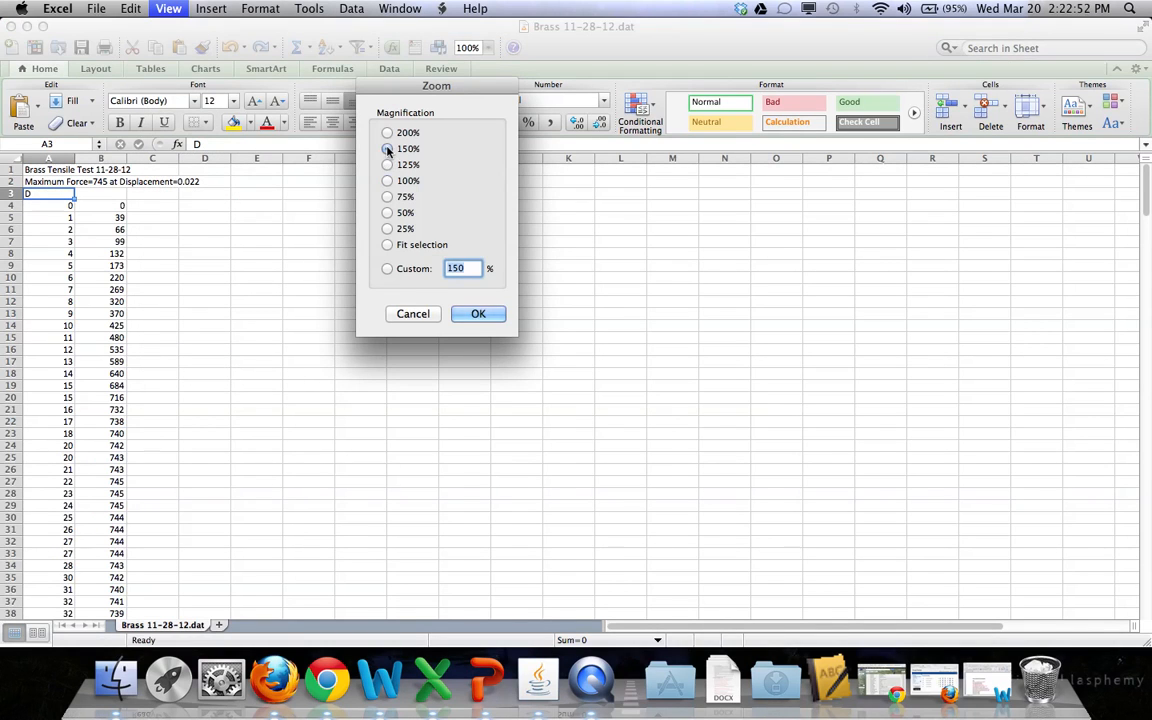
left_click(484, 316)
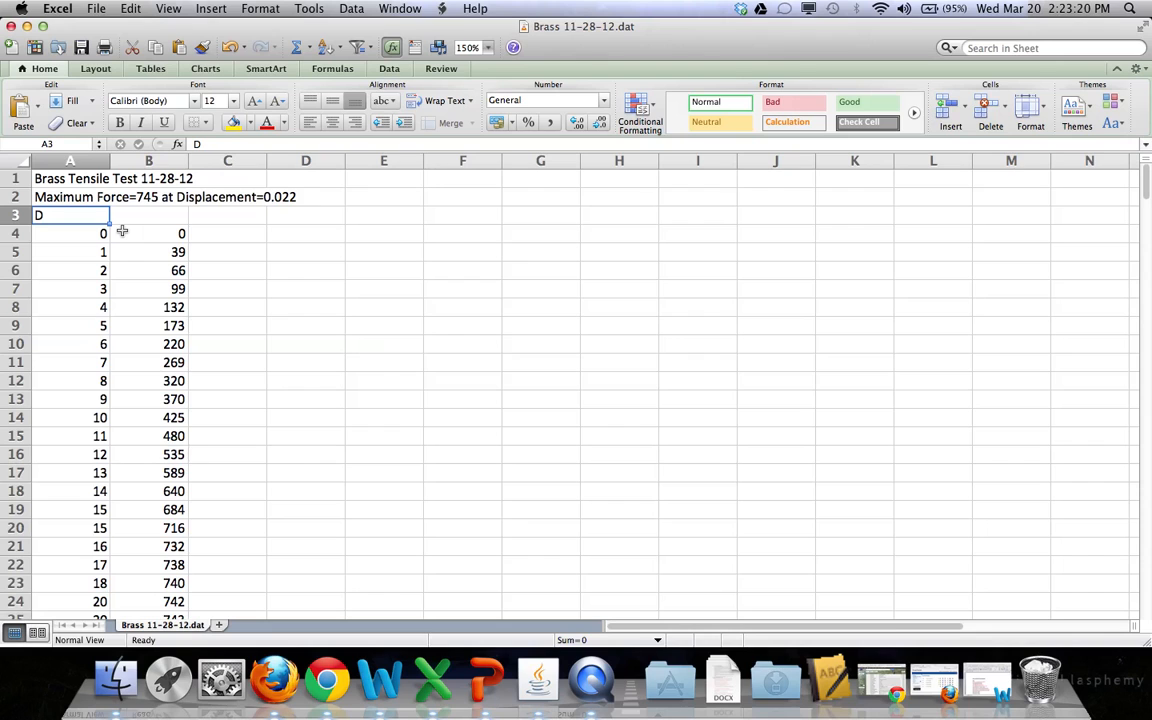
- Insert a blank column between the displacement readings in column A and the force readings in column B
left_click(147, 161)
right_click(147, 161)
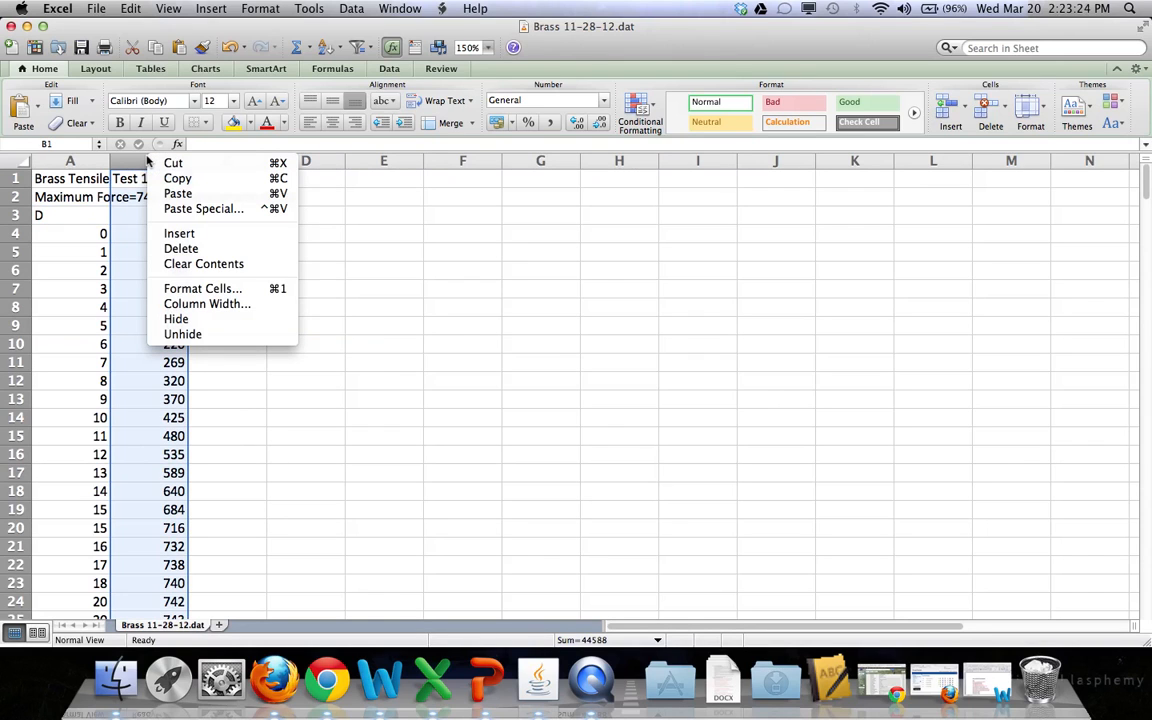
left_click(177, 234)
left_click(194, 251)
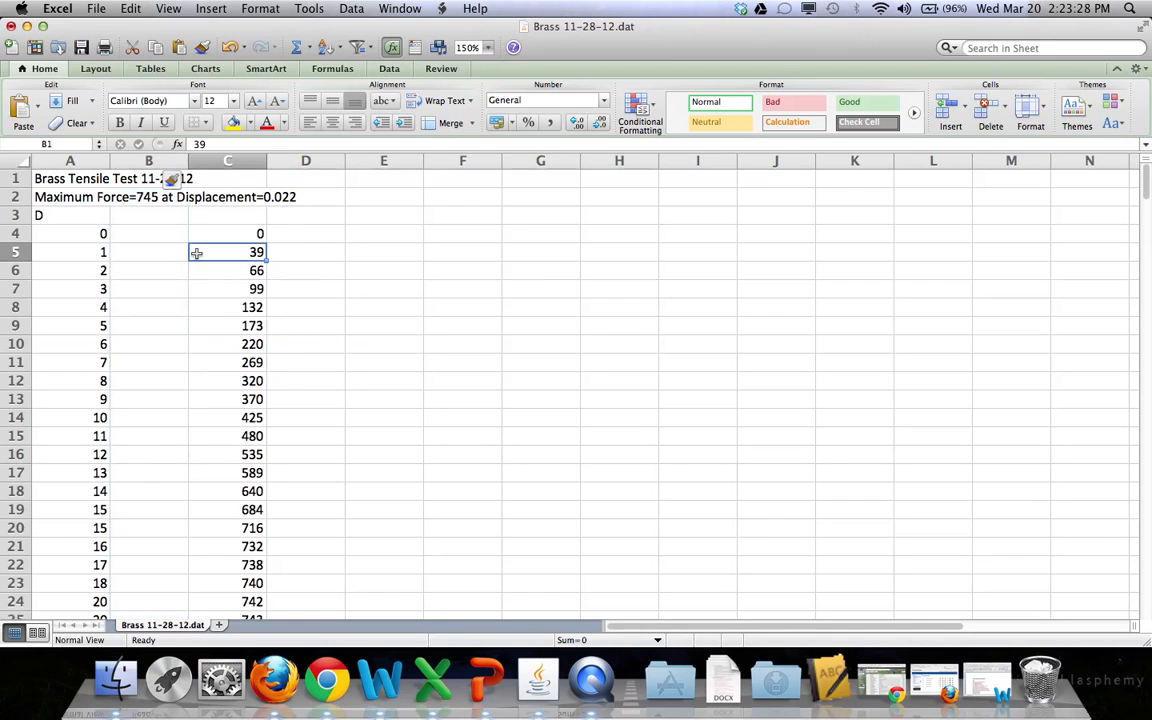
- Enter the formula =A4/1000 in cell B4 to convert the first displacement reading
left_click(166, 234)
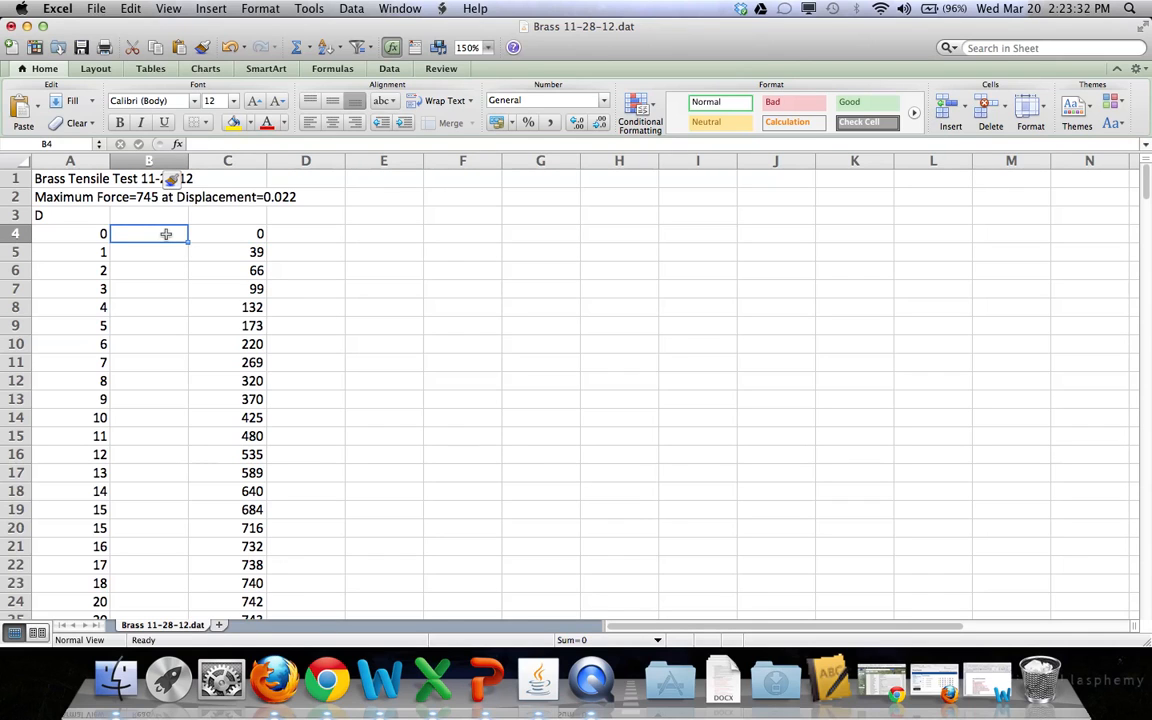
type("=")
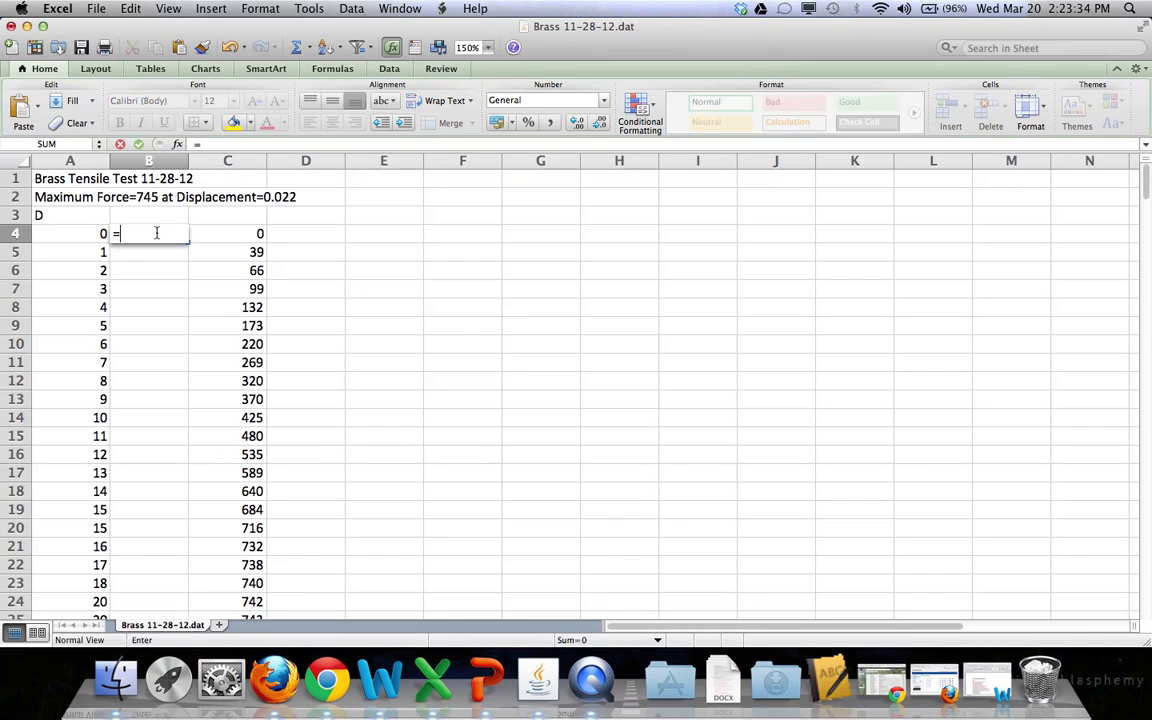
left_click(89, 231)
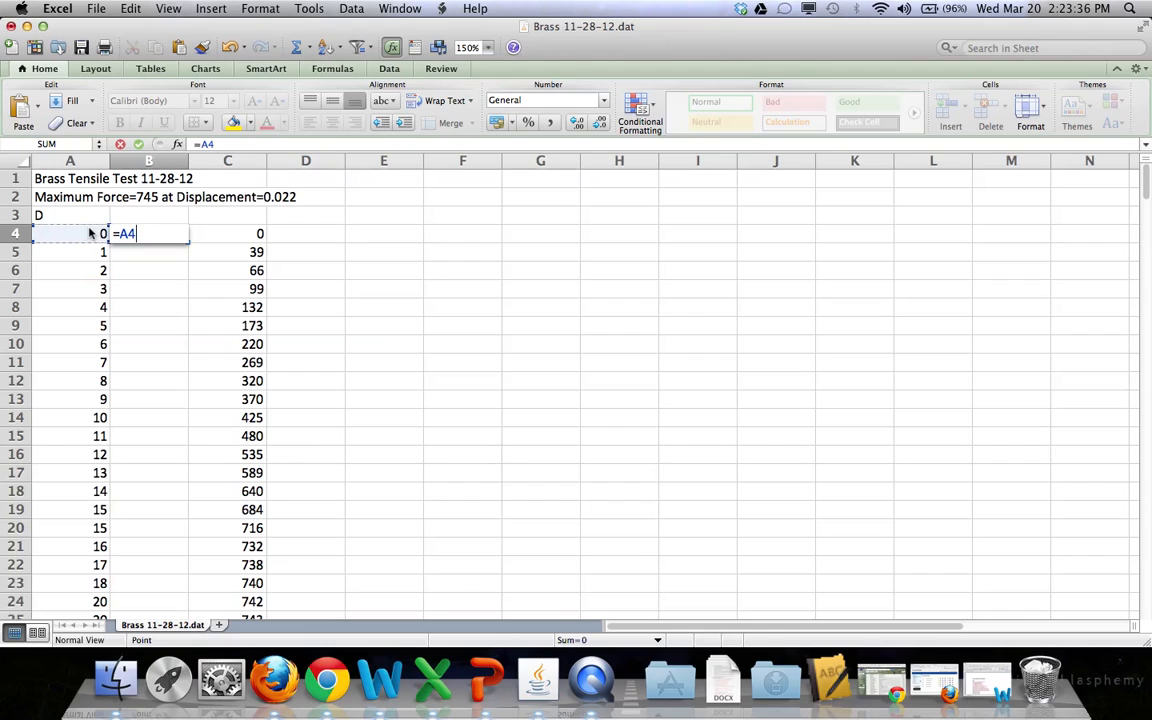
type("/1000")
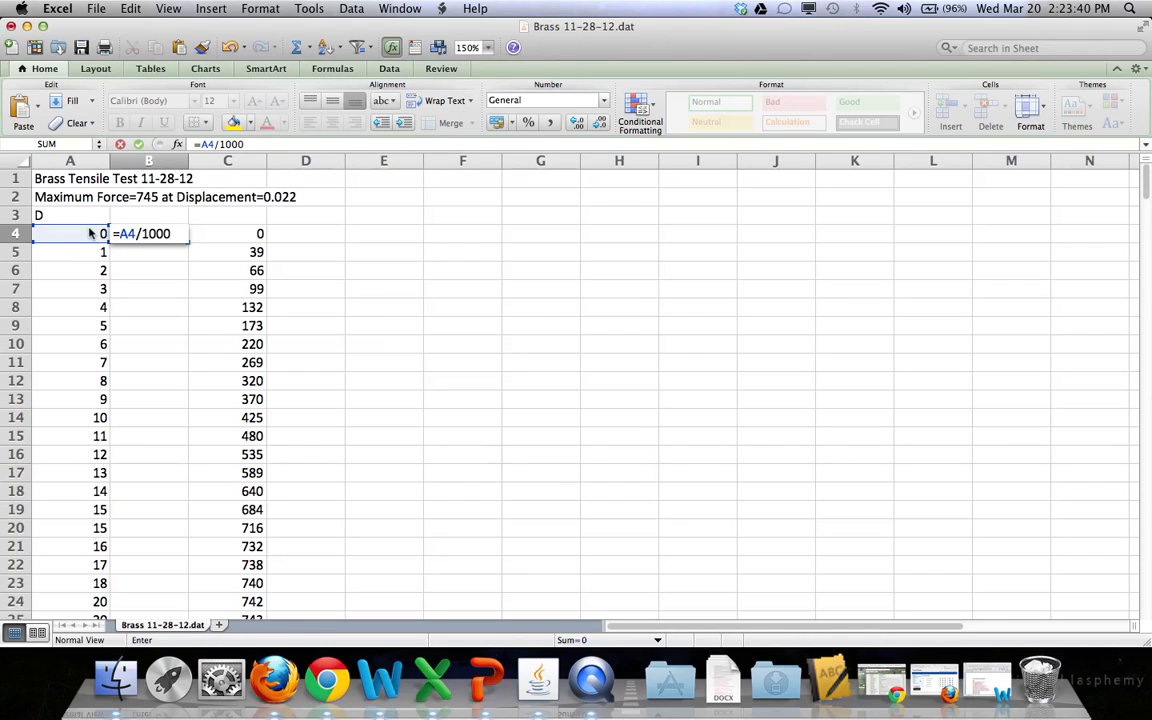
key("Return")
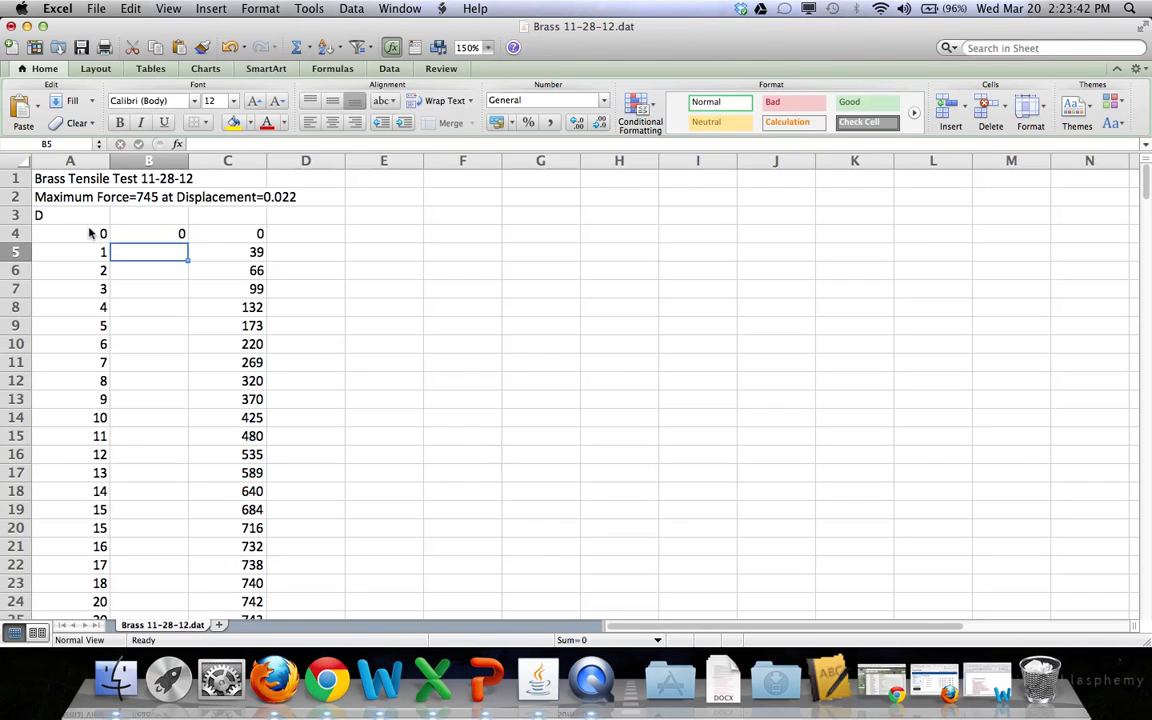
- Fill the B4 formula down column B through row 78
left_click(168, 236)
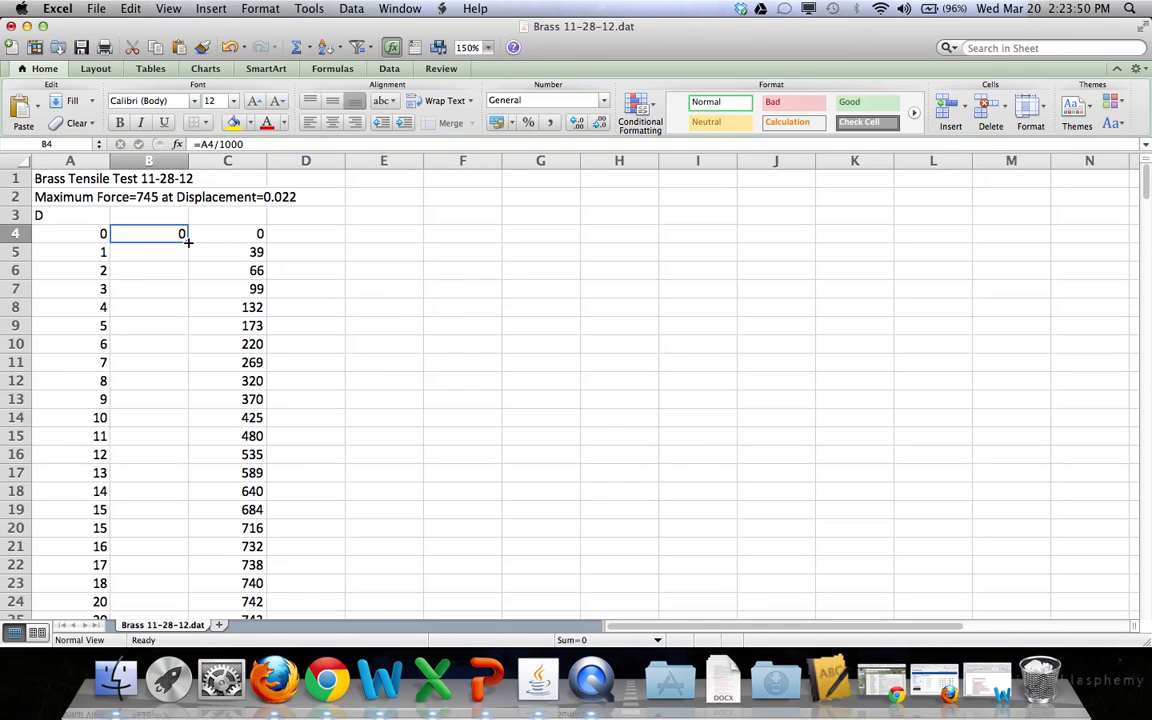
left_click_drag(188, 241, 188, 311)
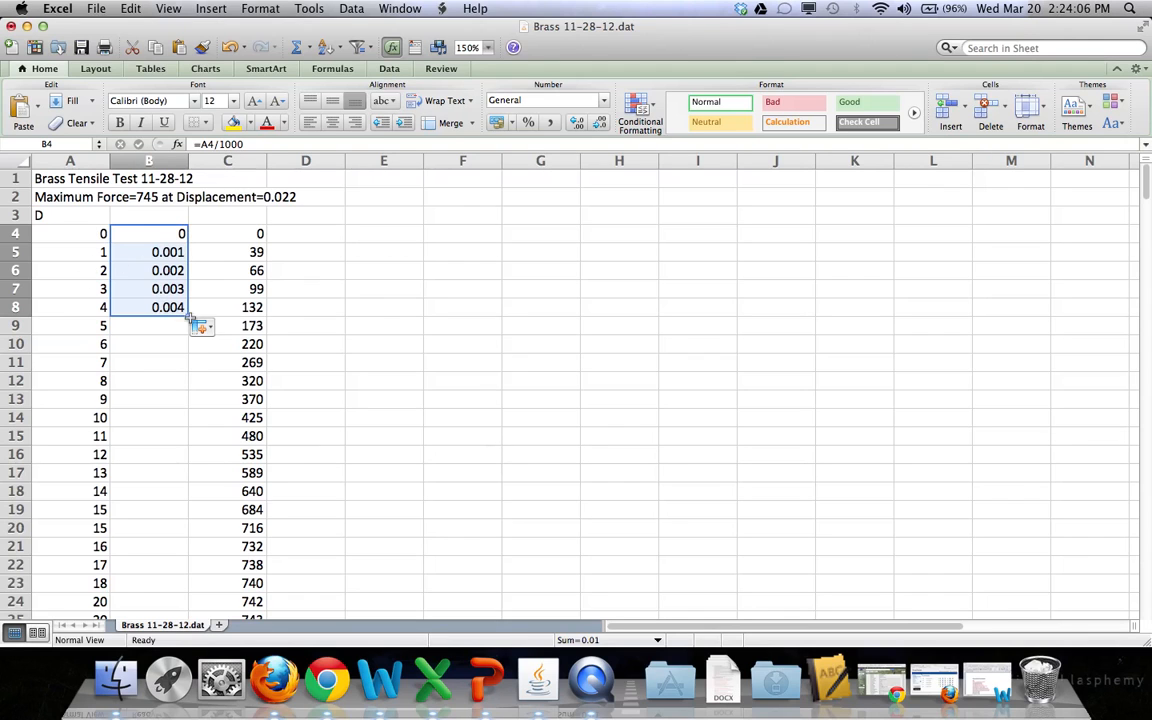
left_click_drag(197, 325, 165, 371)
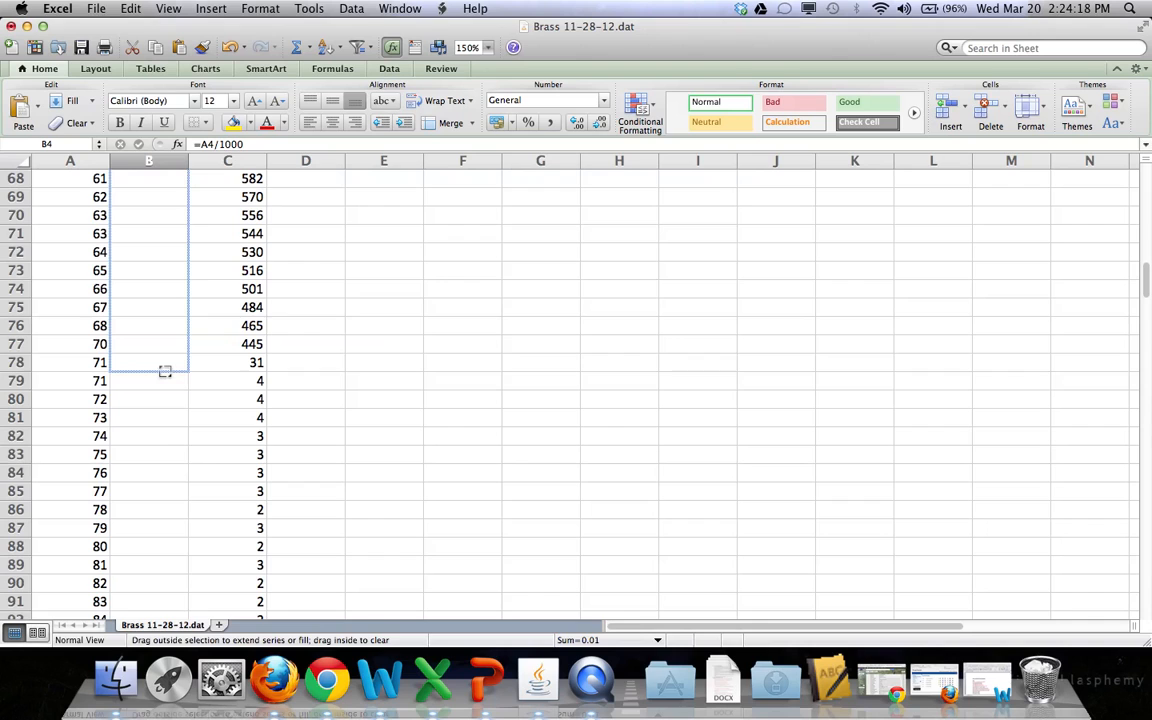
left_click_drag(165, 371, 165, 371)
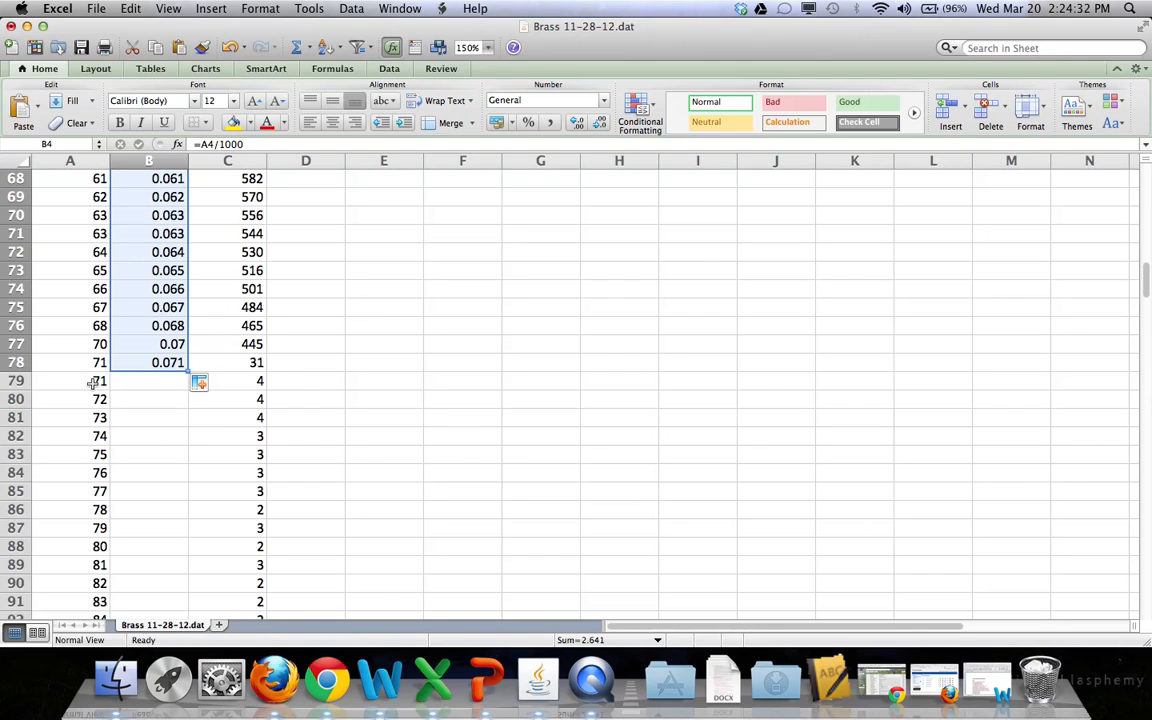
- Clear the contents of A79:C286, the readings recorded after the specimen broke
left_click_drag(92, 383, 219, 637)
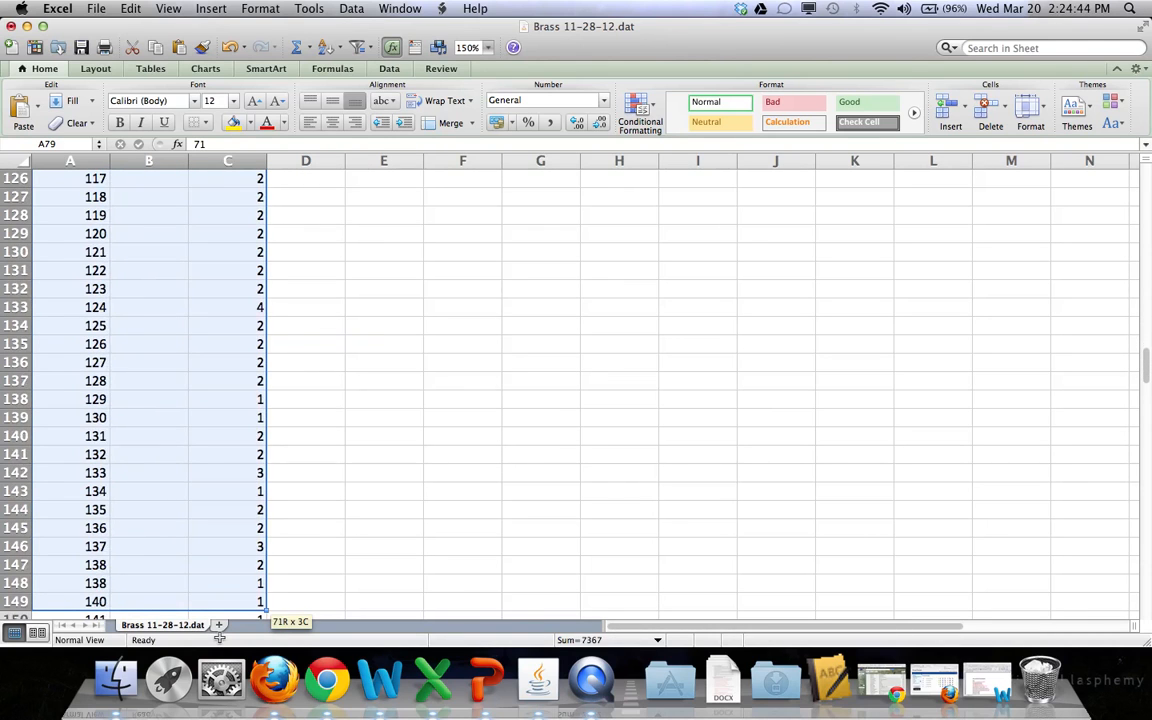
left_click_drag(219, 637, 207, 474)
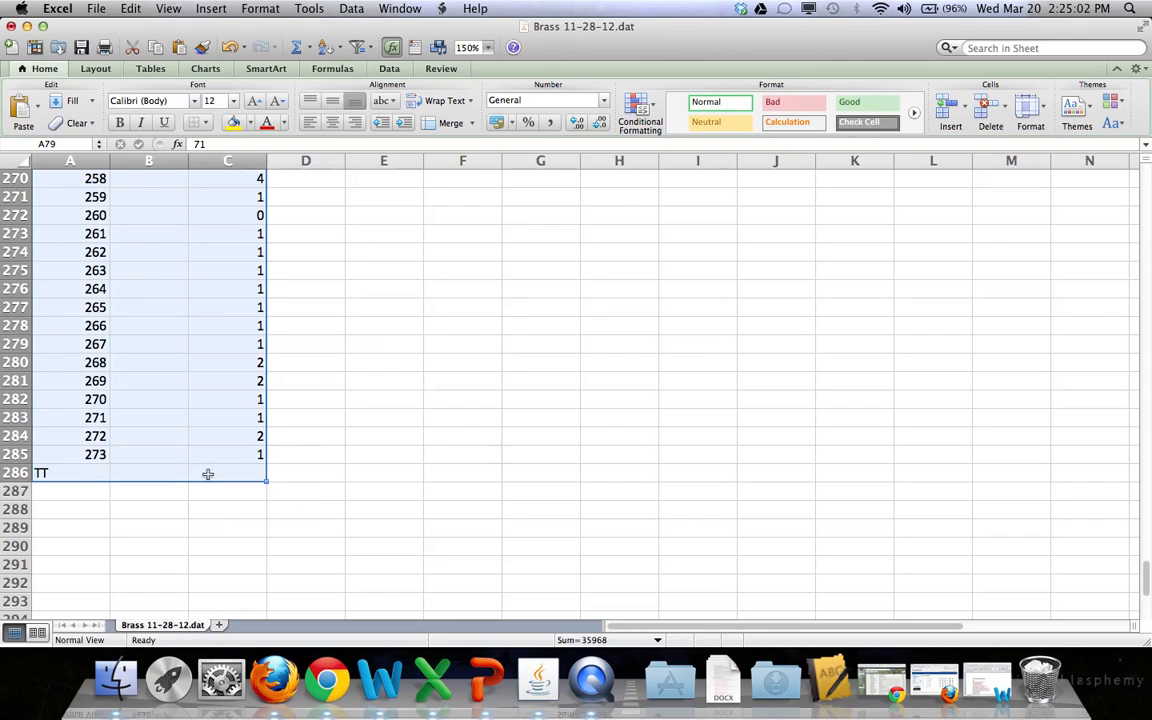
right_click(172, 345)
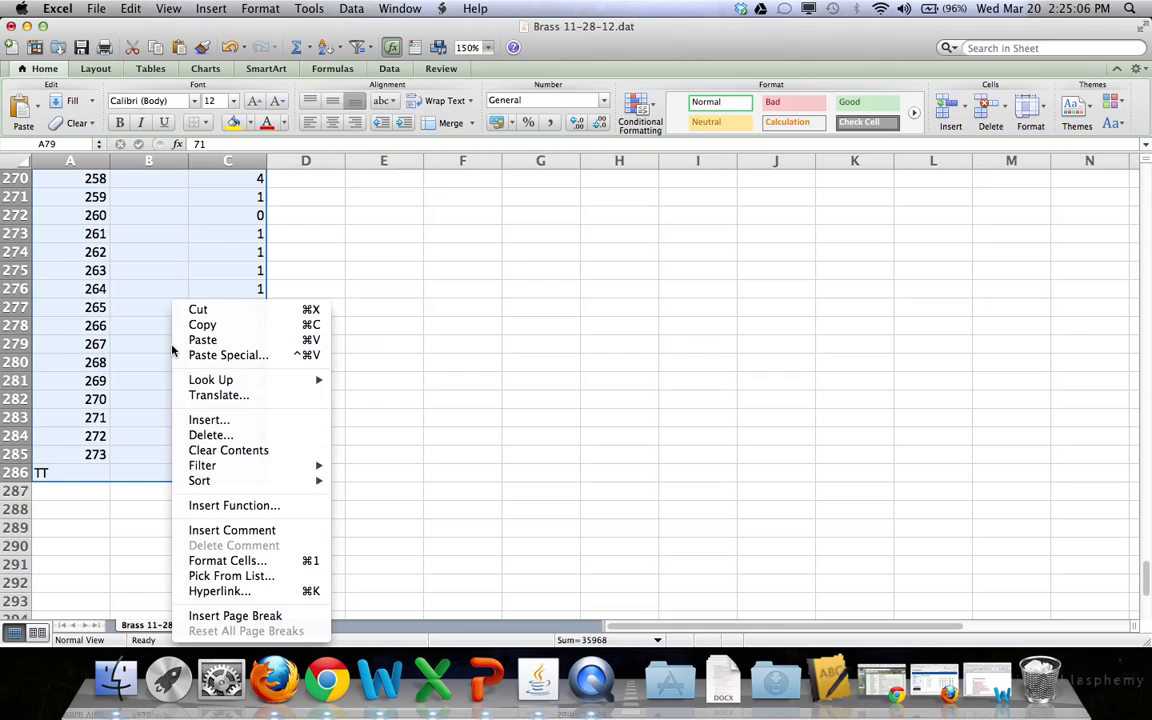
left_click(209, 451)
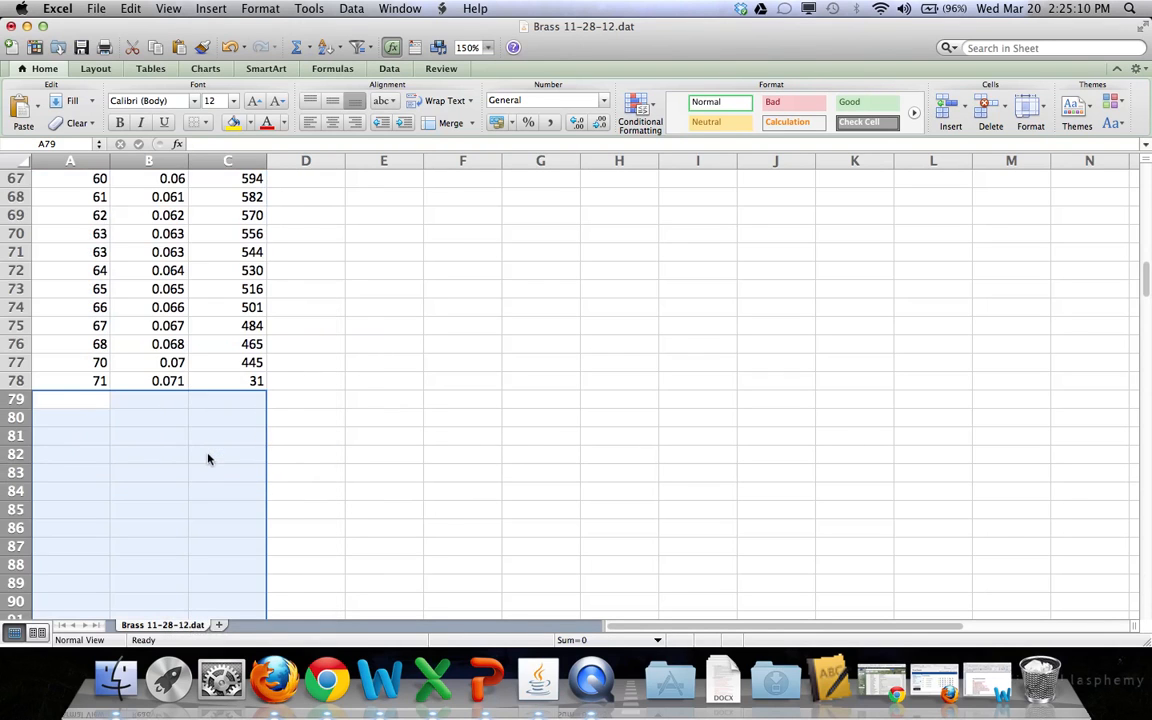
left_click(369, 420)
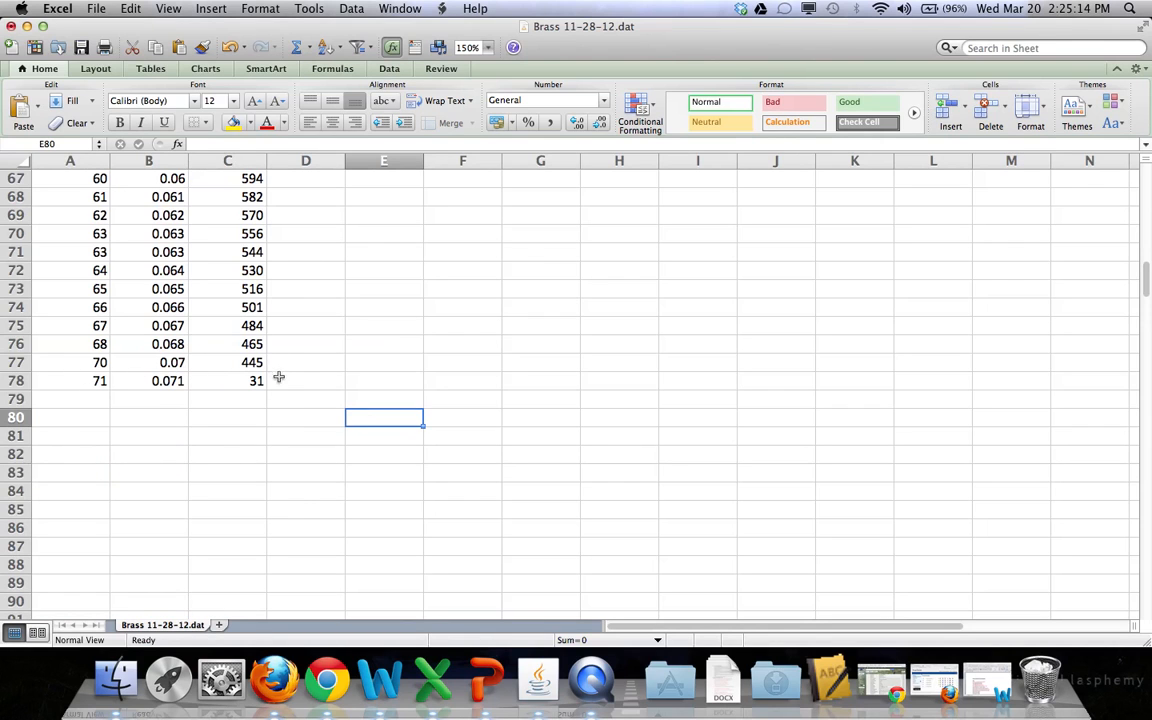
- Label cell B3 "Displacement (in)" and widen column B to fit the heading
scroll(279, 380, "up", 1)
scroll(279, 380, "up", 20)
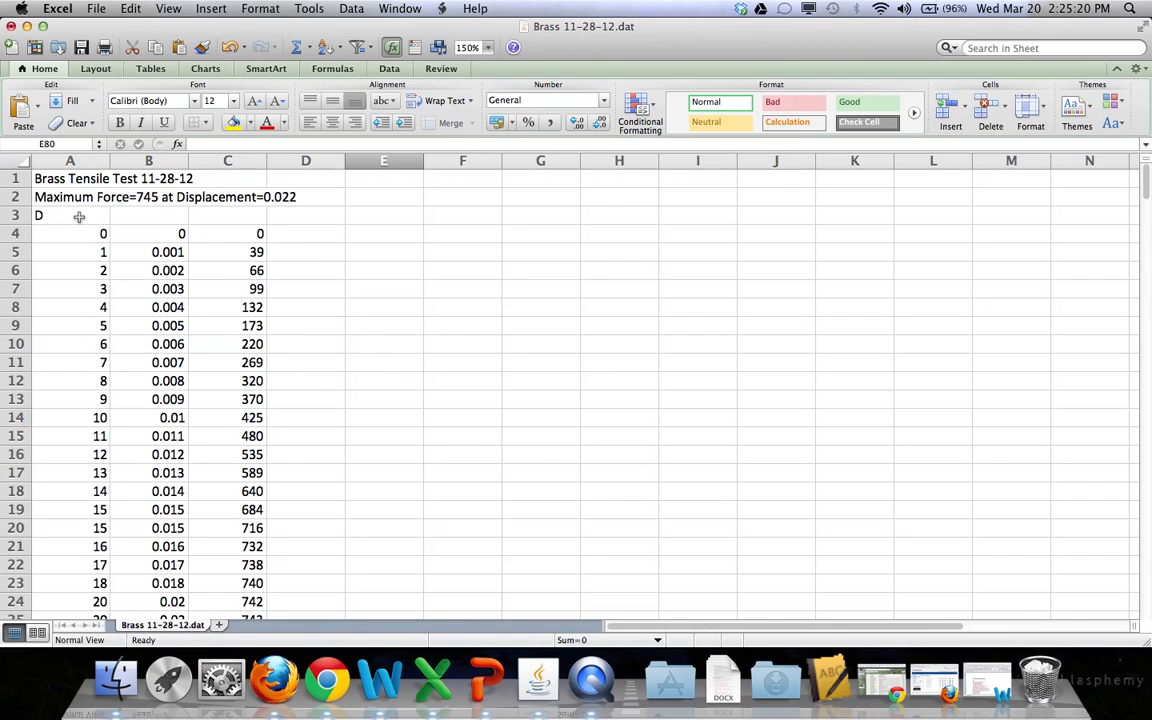
left_click(154, 218)
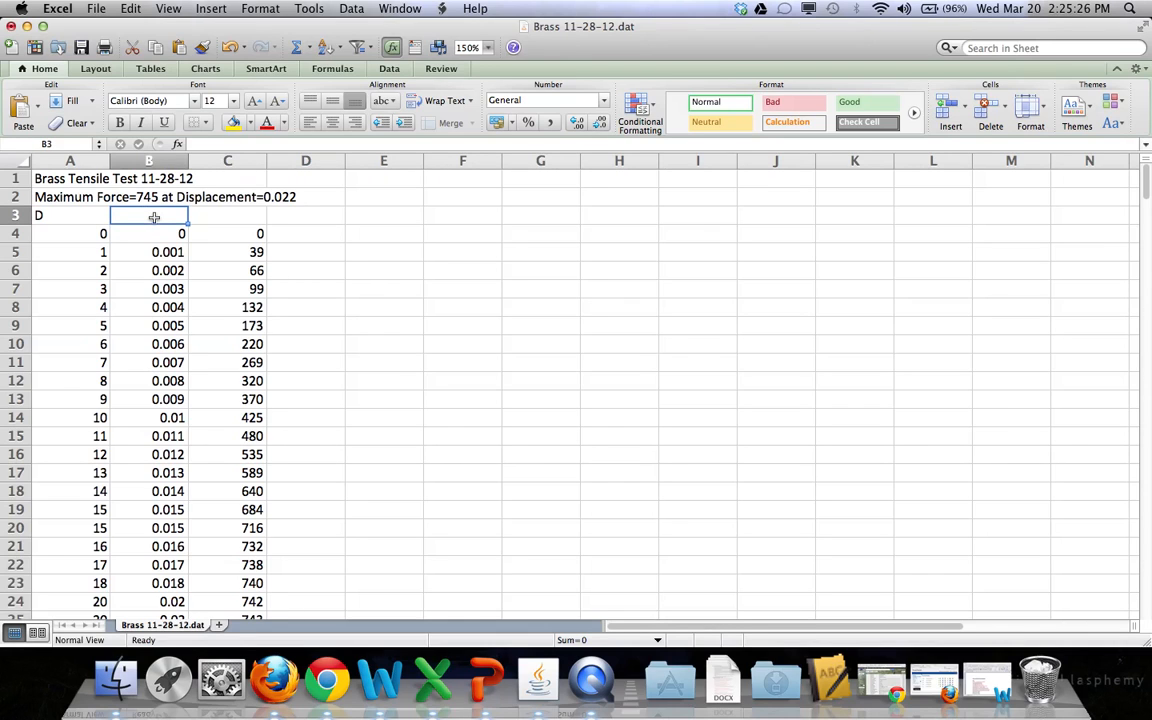
type("Di")
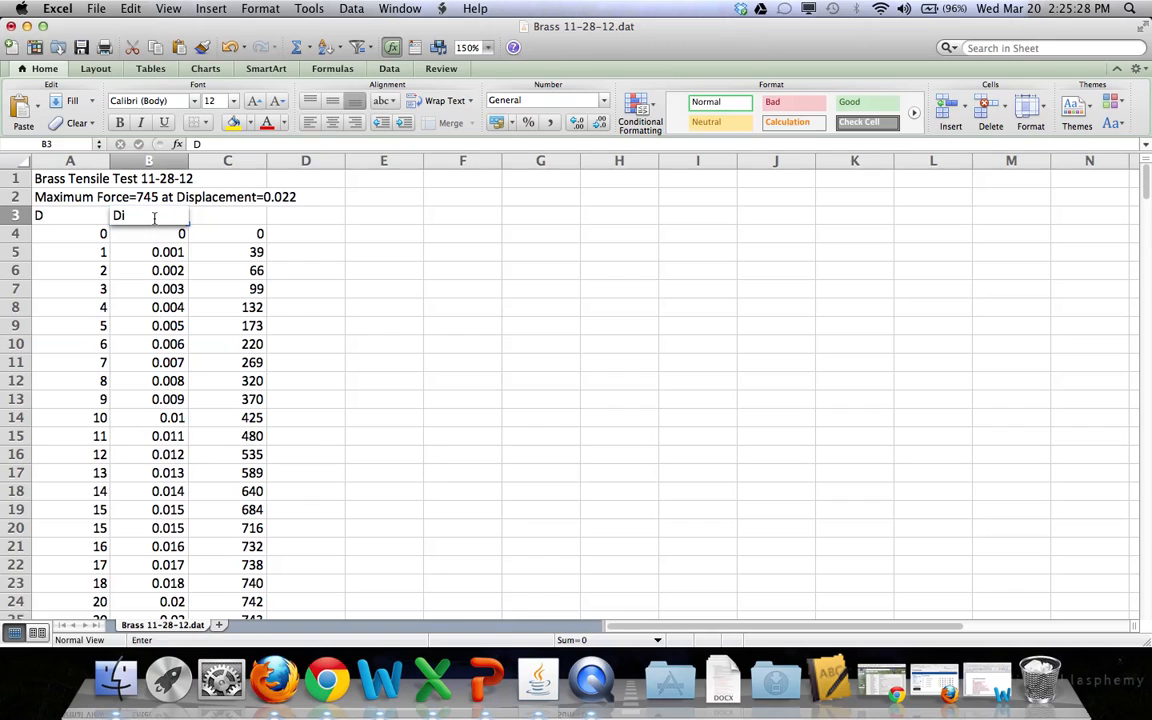
type("splacemen")
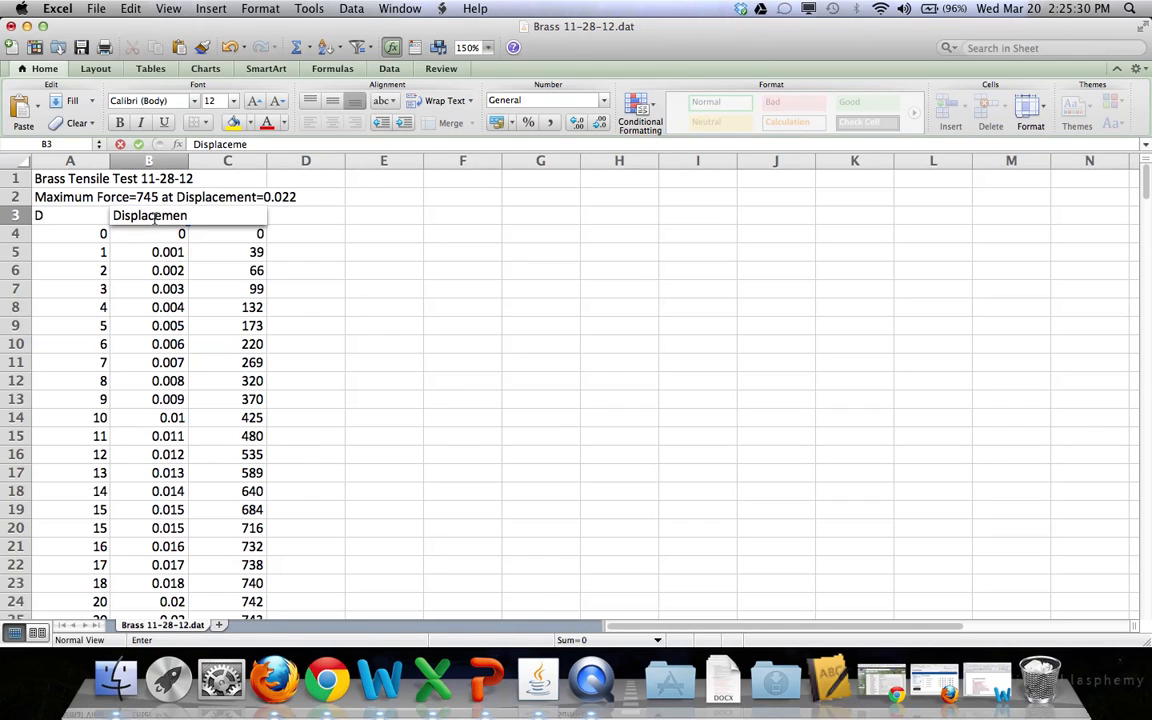
type("t (in)")
key("Return")
left_click_drag(194, 160, 222, 160)
- Label cell C3 above the force readings "Force (lb)"
left_click(246, 216)
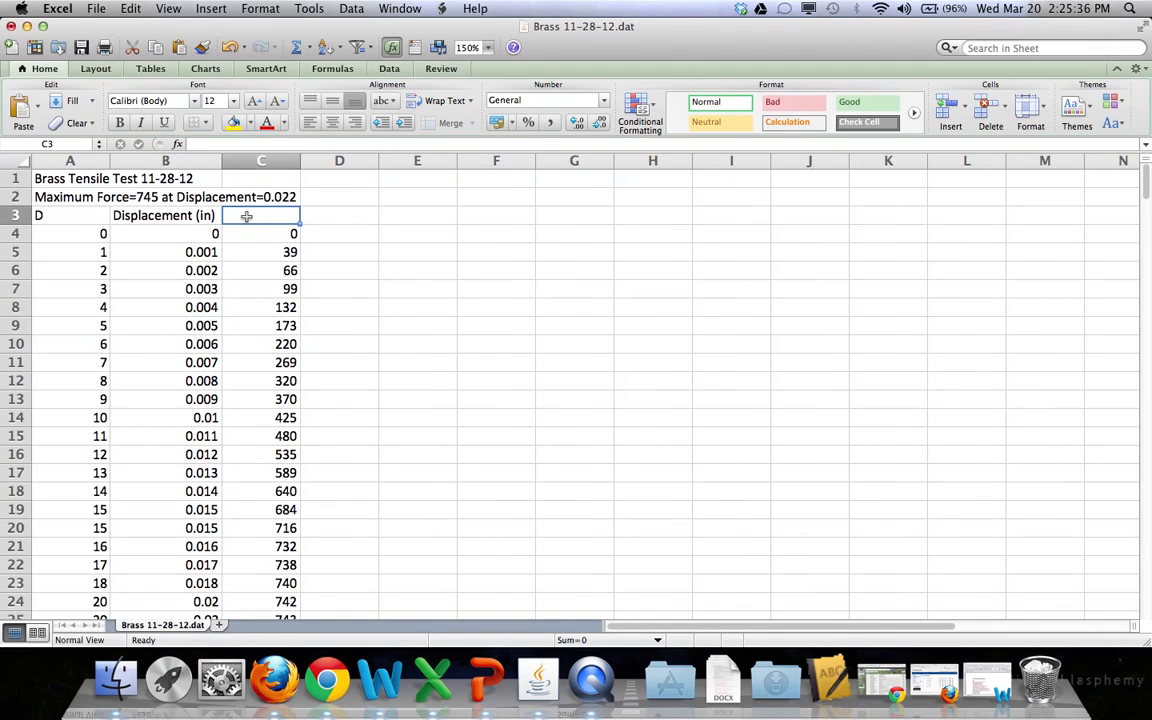
type("Force (lb")
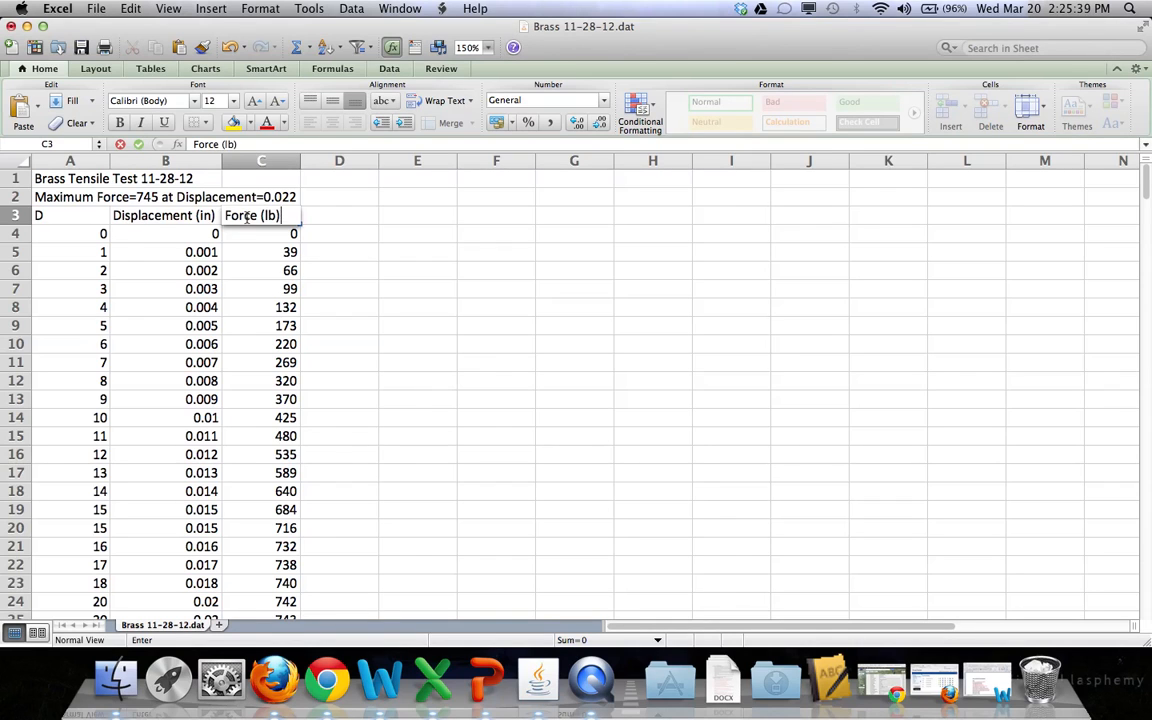
key("Return")
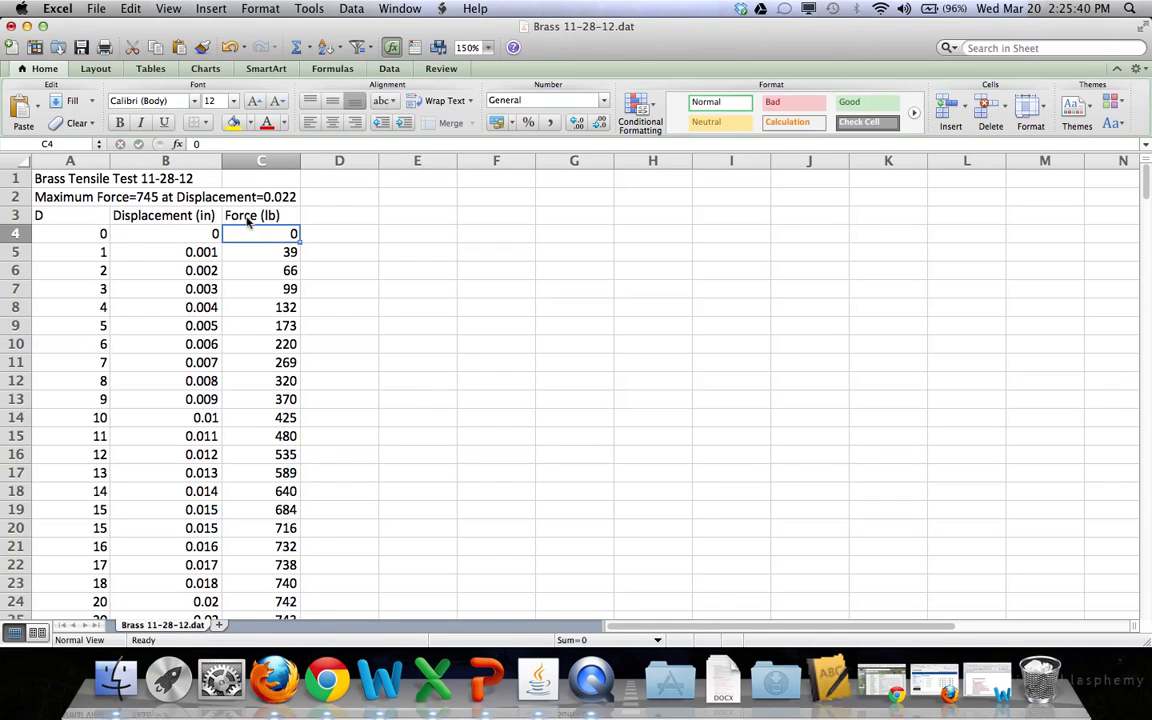
left_click(361, 271)
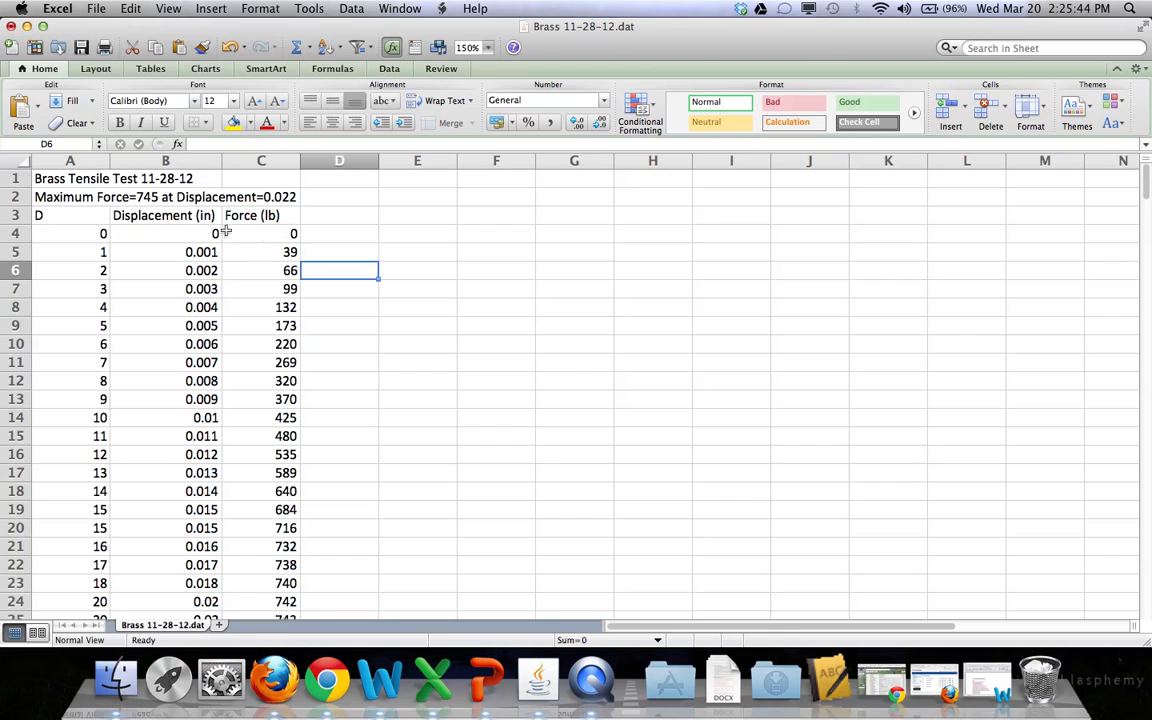
- Plot the displacement and force data in B4:C78 as a Smooth Lined Scatter chart and delete its legend
left_click_drag(202, 236, 249, 229)
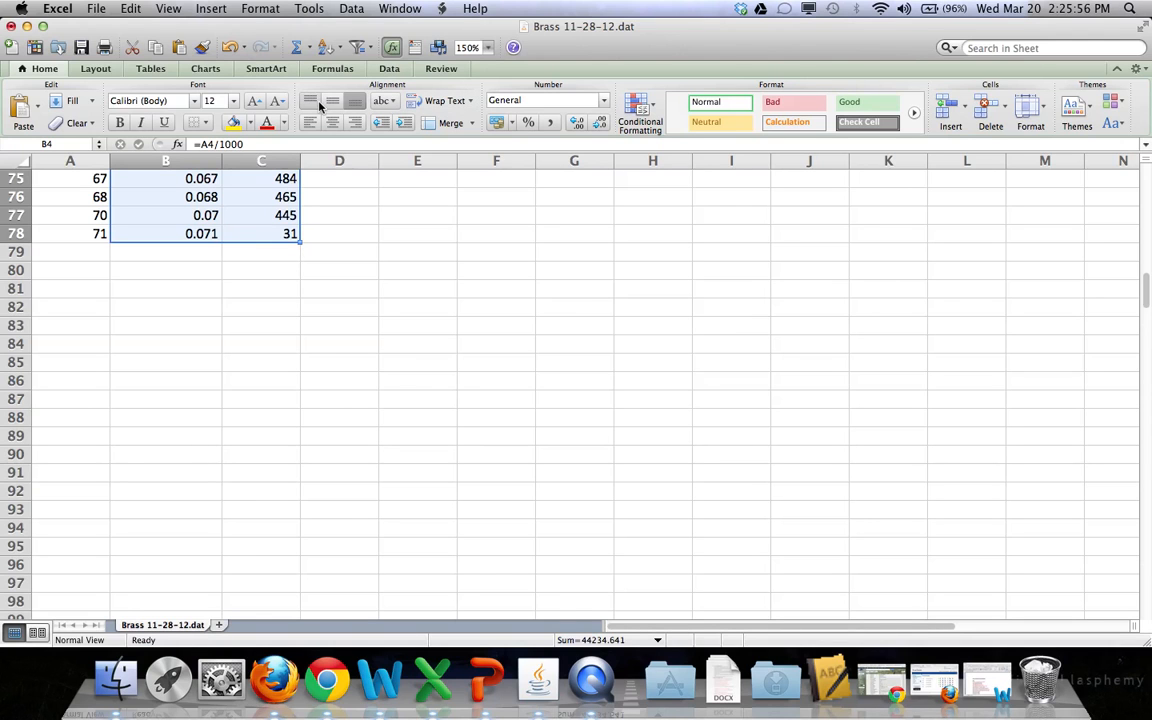
scroll(367, 277, "up", 7)
scroll(367, 277, "up", 2)
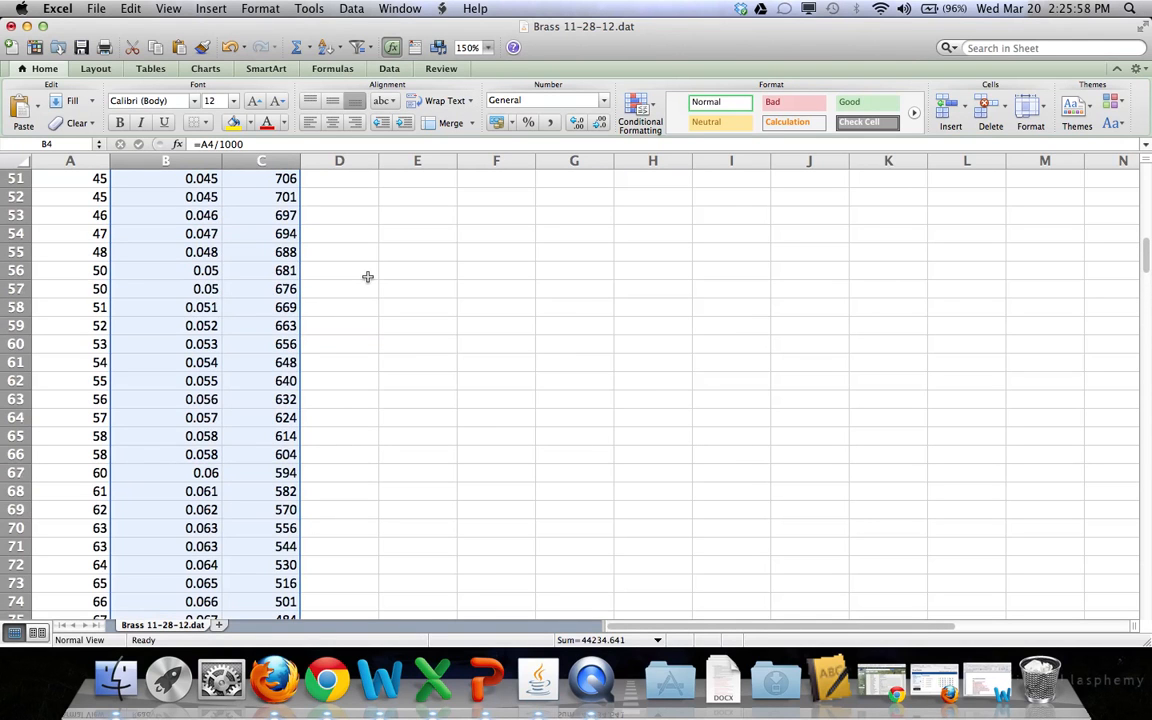
scroll(367, 277, "up", 15)
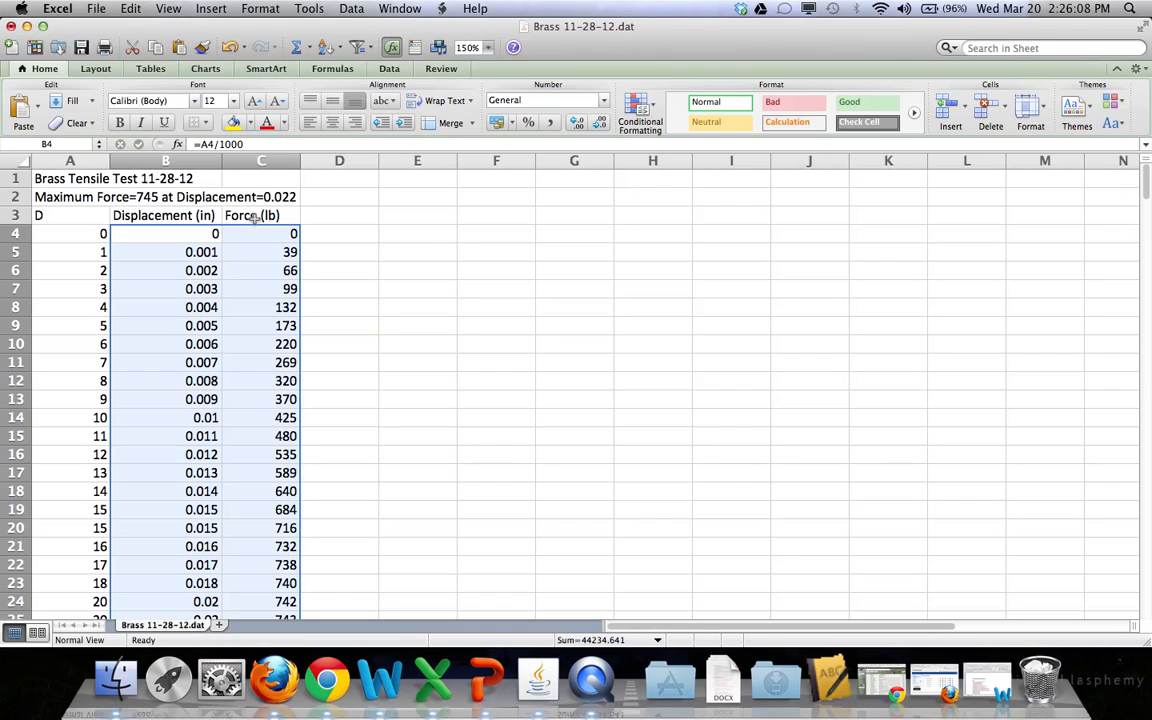
left_click(206, 69)
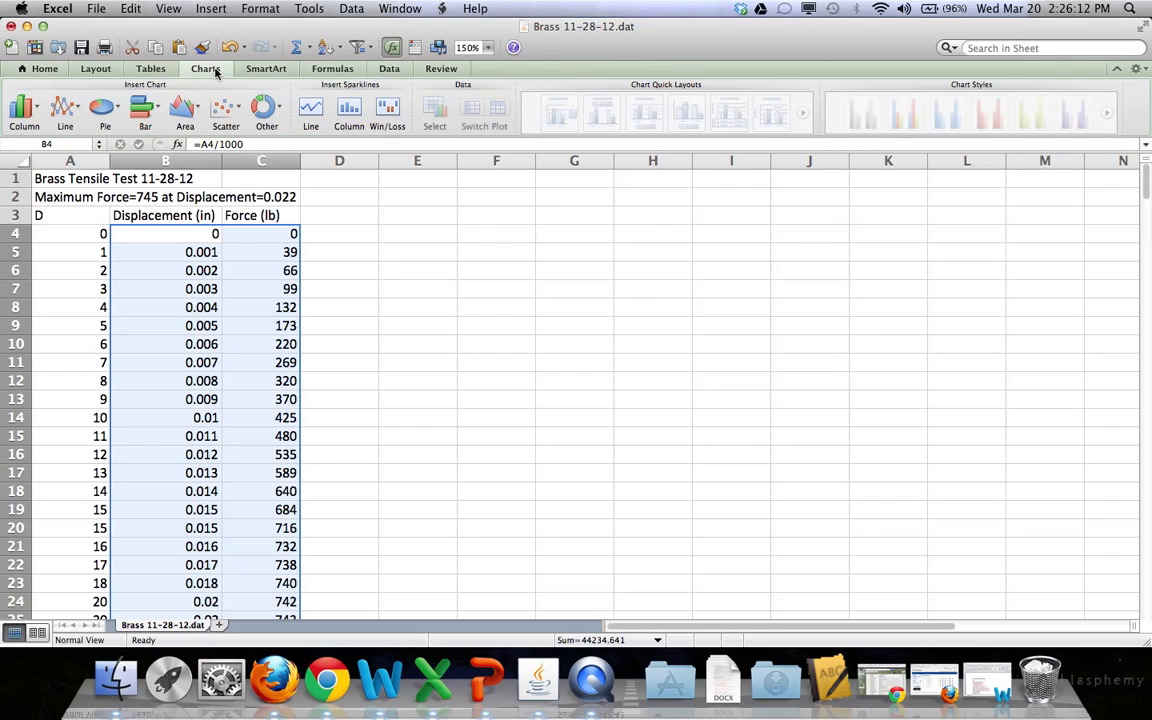
left_click(226, 108)
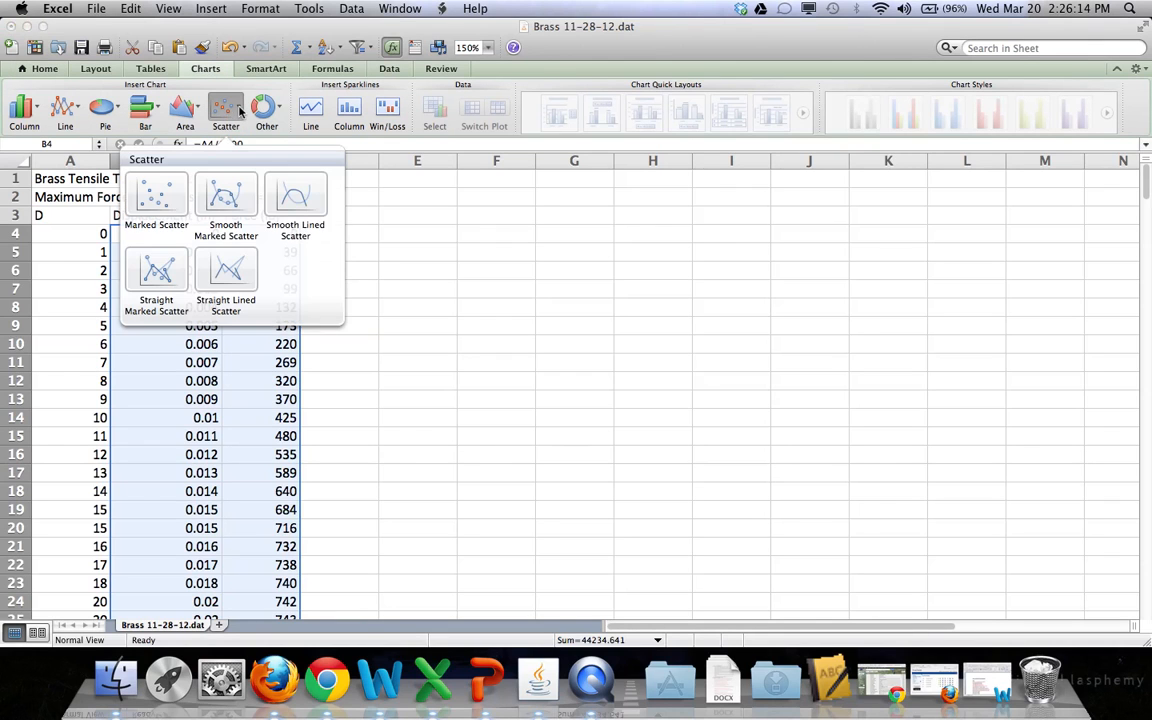
left_click(296, 205)
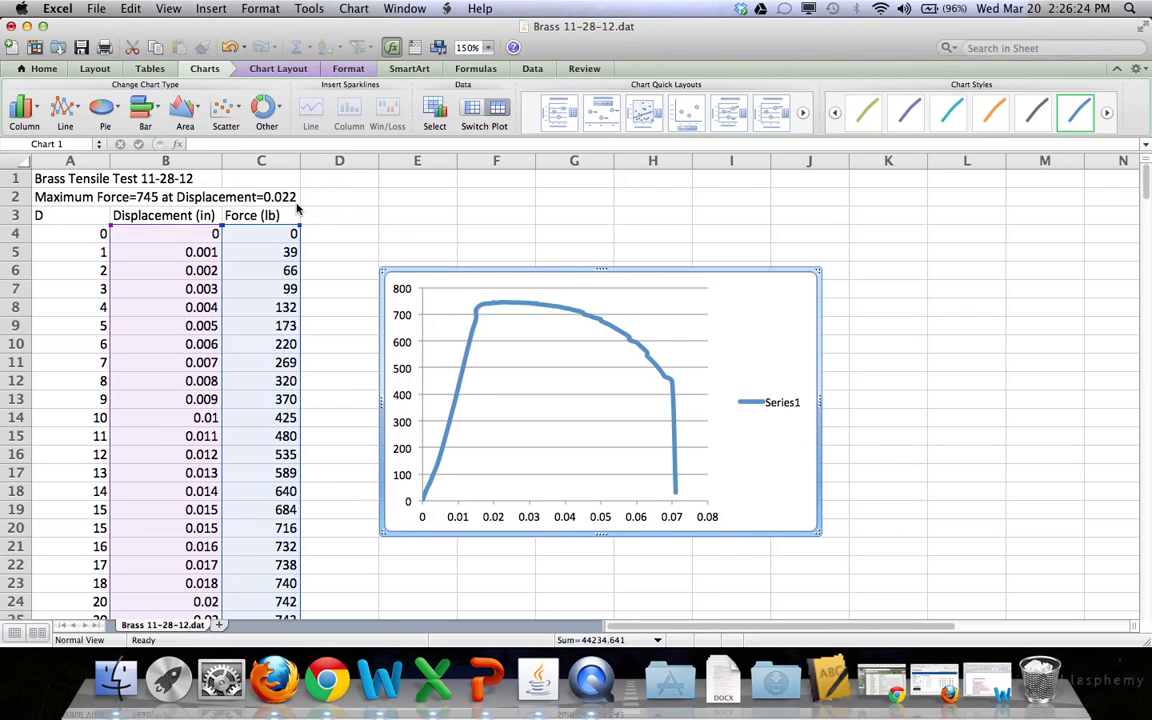
left_click(787, 407)
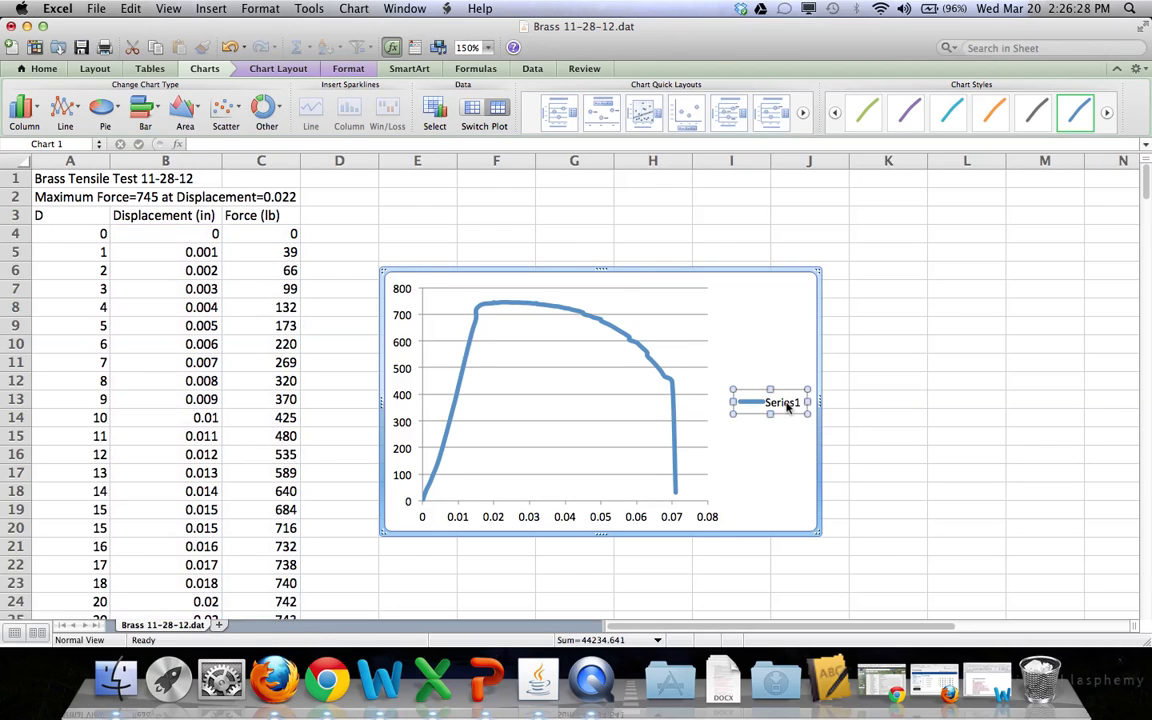
key("Delete")
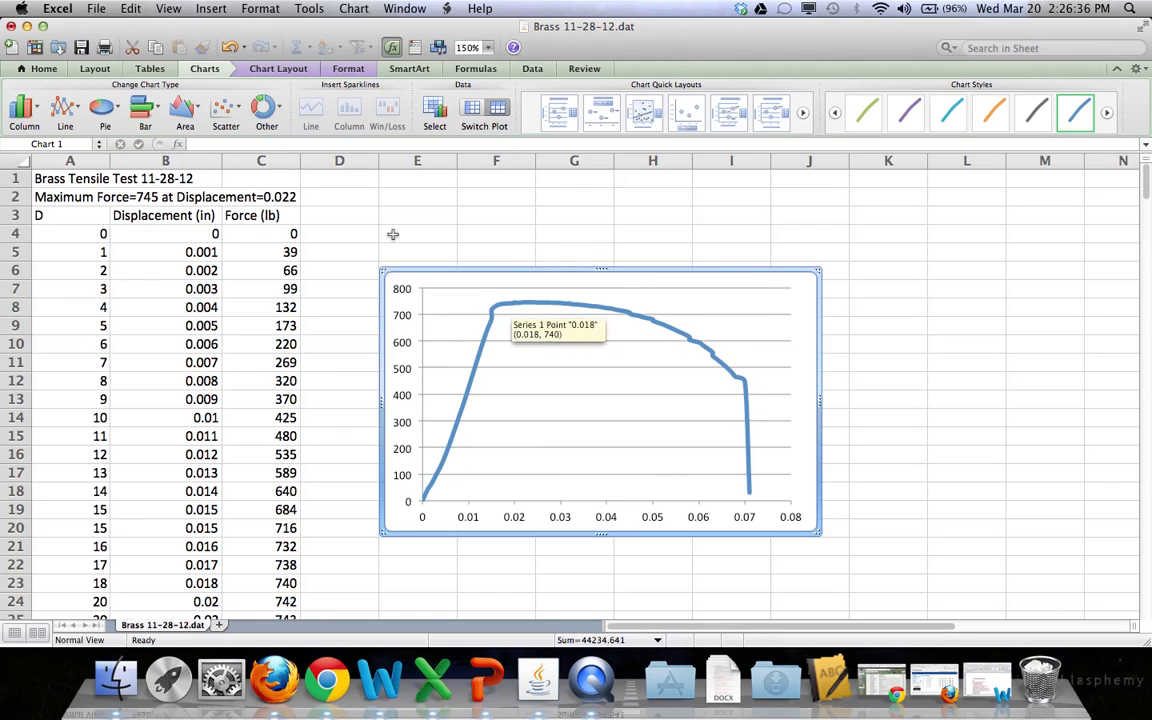
- Add a title above the chart with "Brass Tensile Test" on the first line and "Force vs. Displacement" on the second
left_click(305, 69)
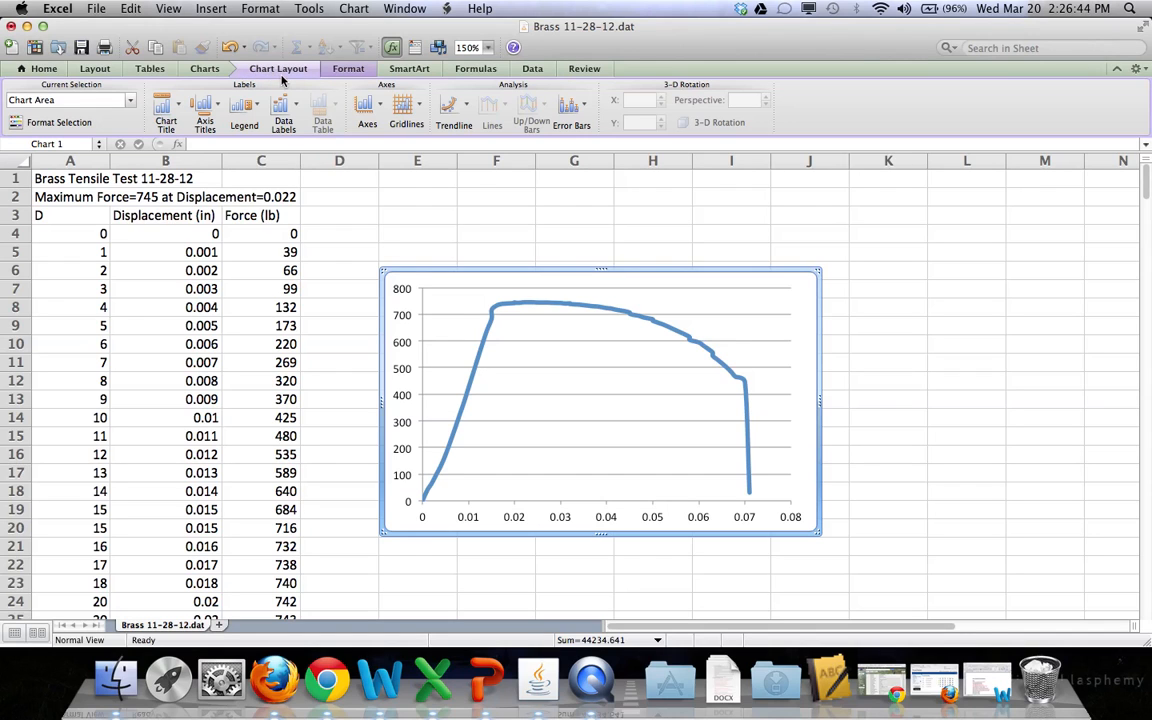
left_click(179, 112)
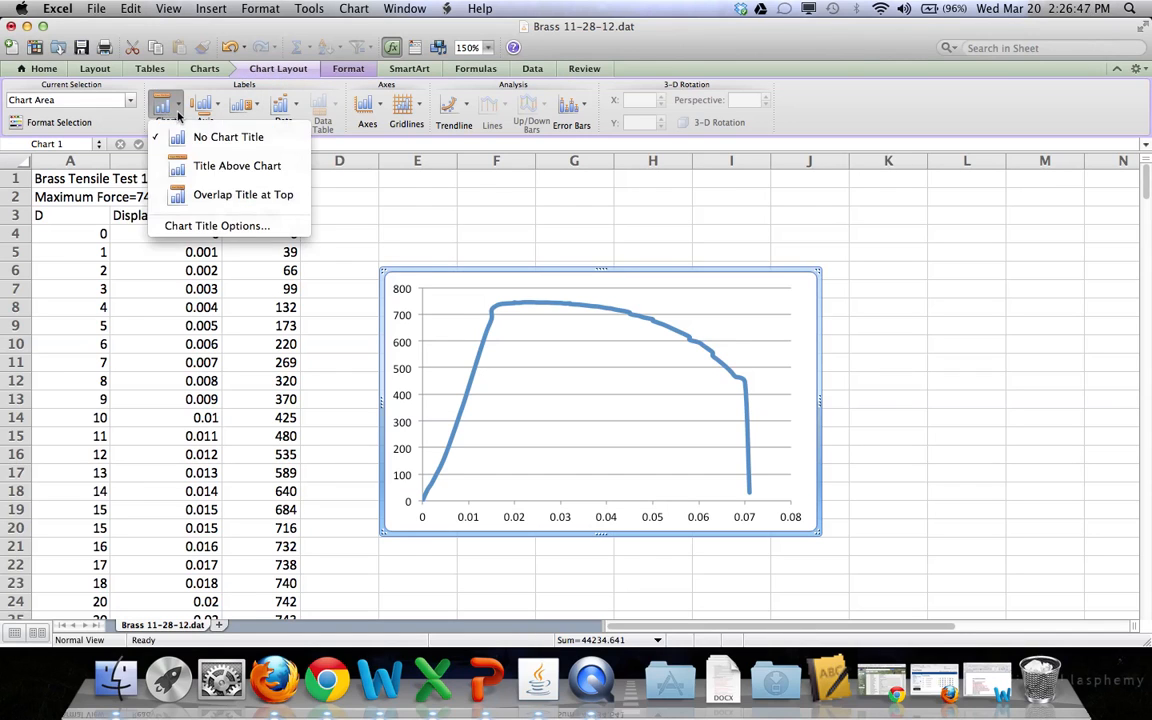
left_click(232, 166)
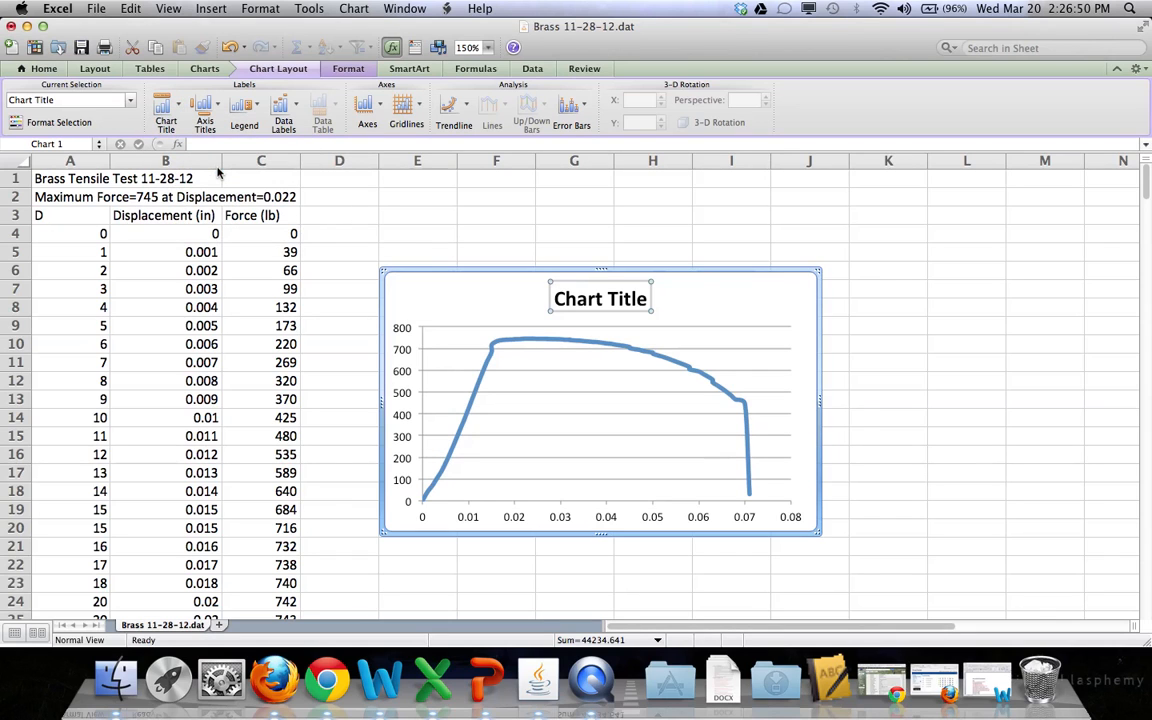
type("Bra")
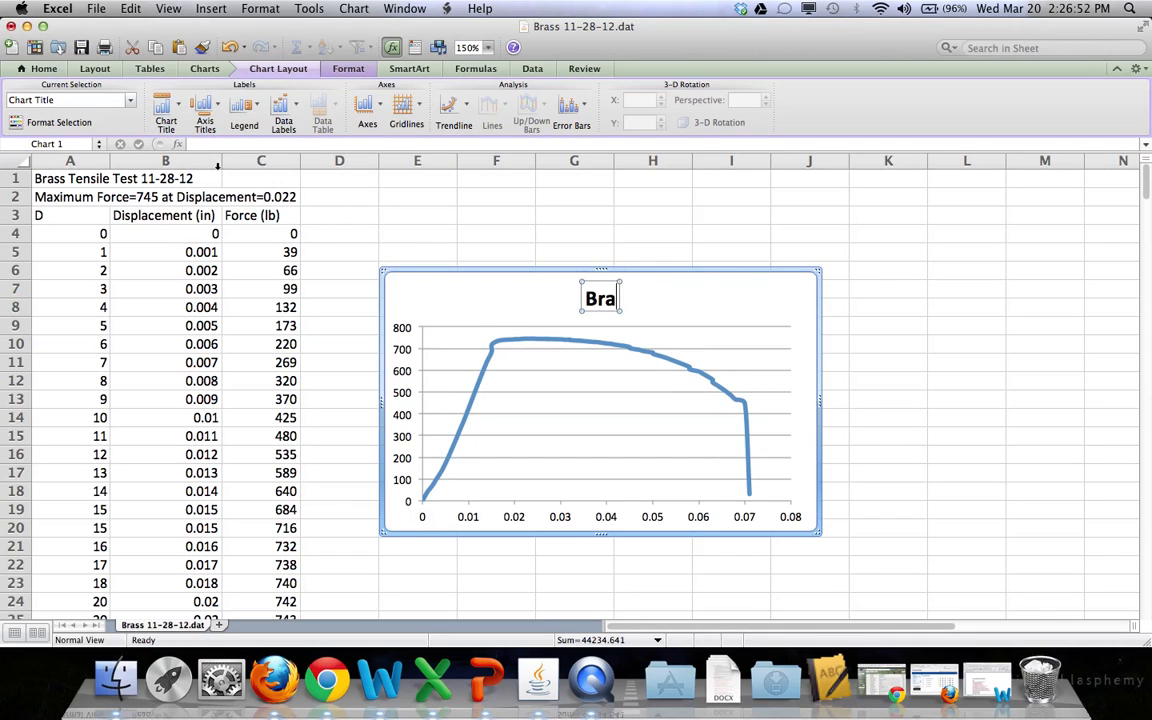
type("ss Tensile")
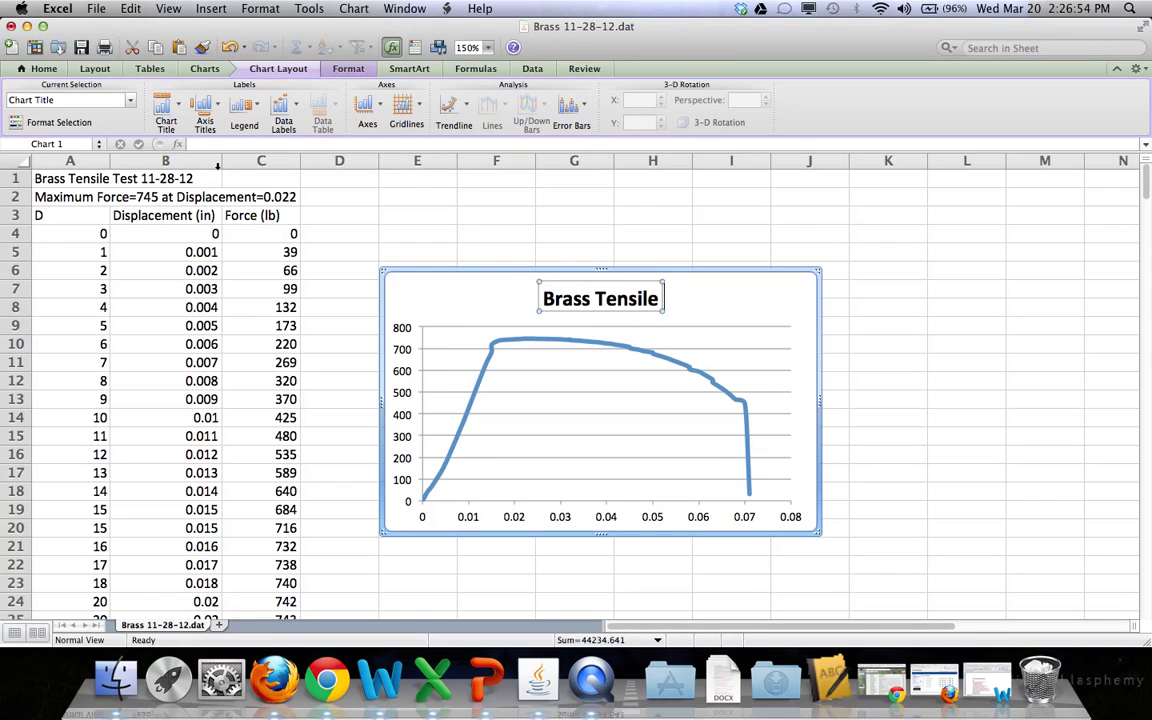
type(" Test")
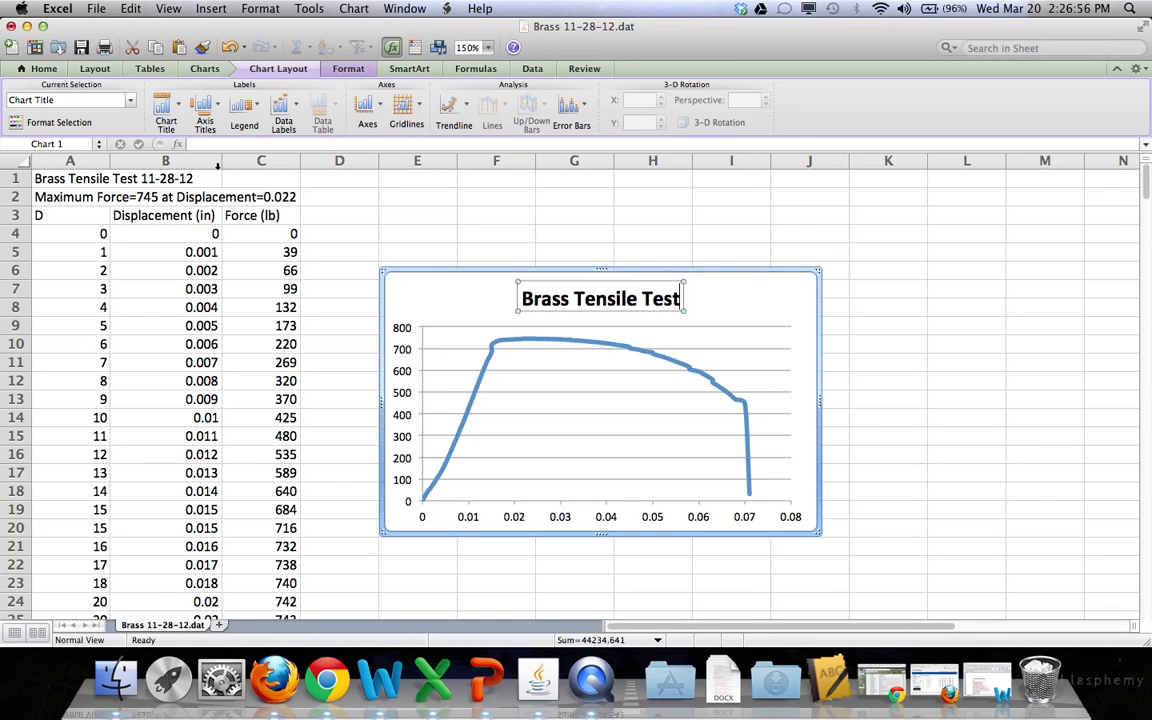
key("Return")
type("For")
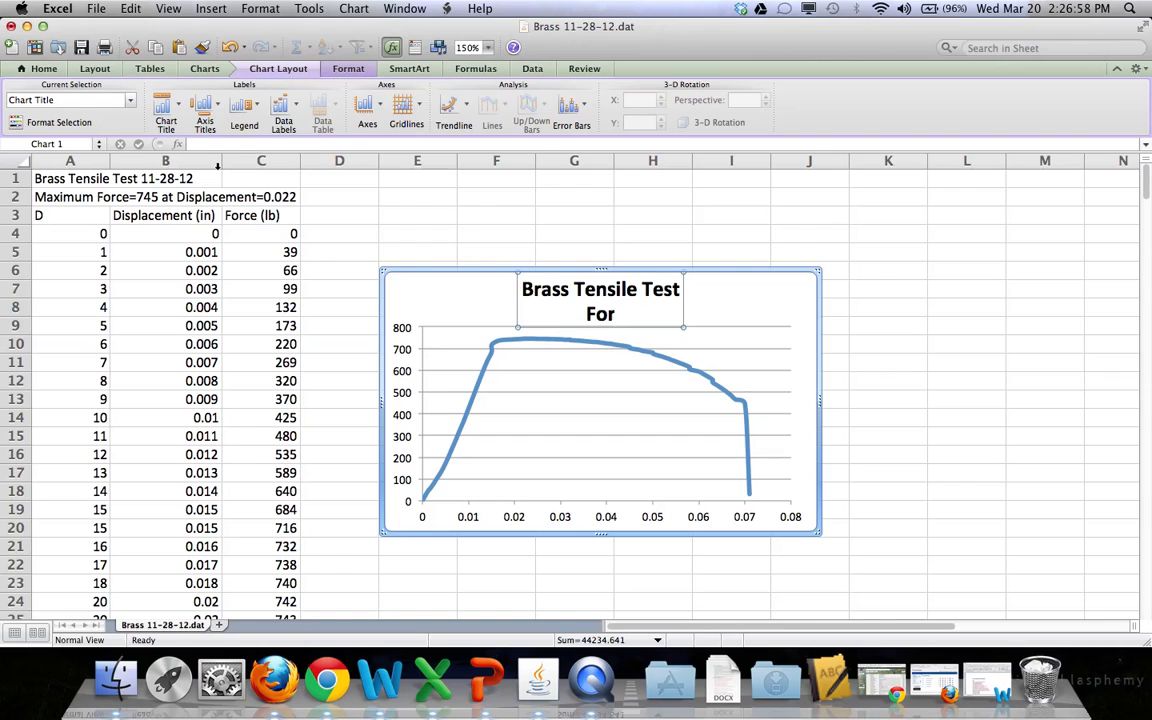
type("ce vs.")
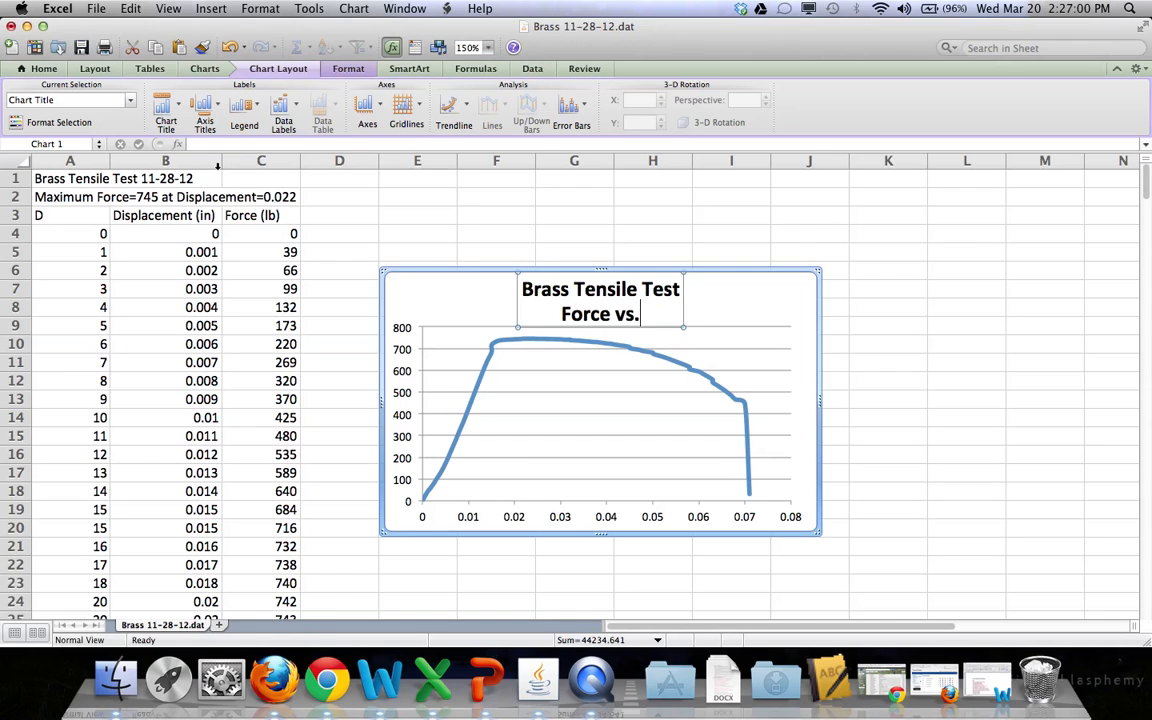
type(" Displac")
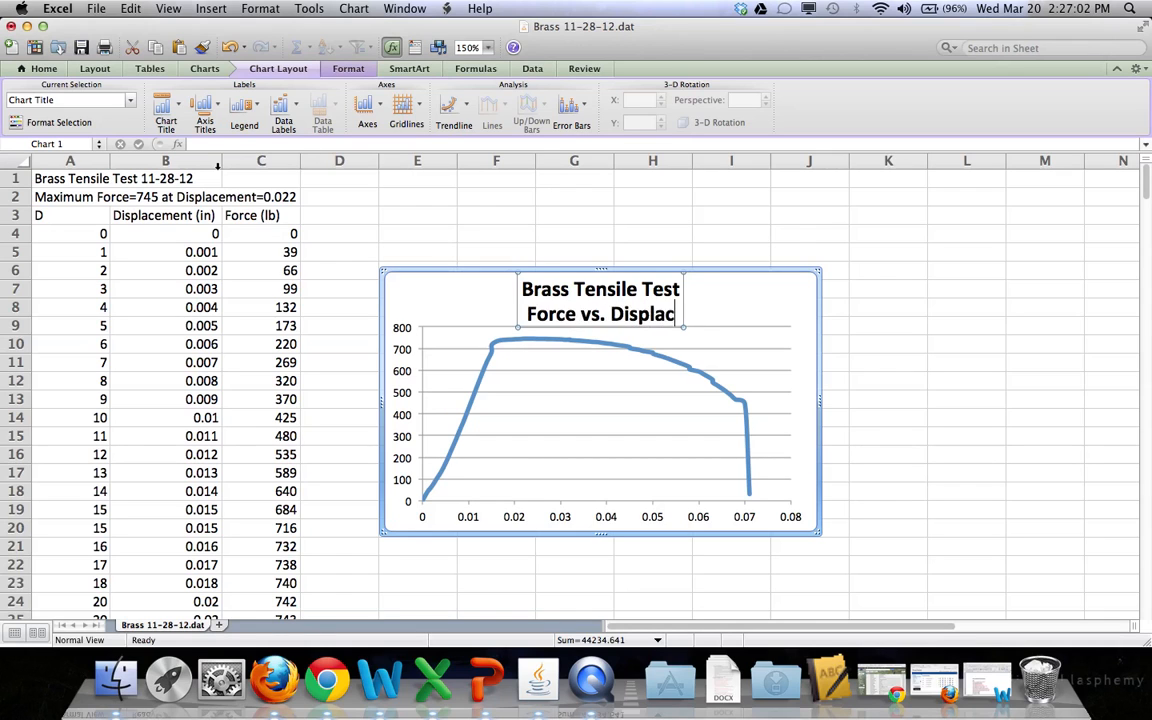
type("ement")
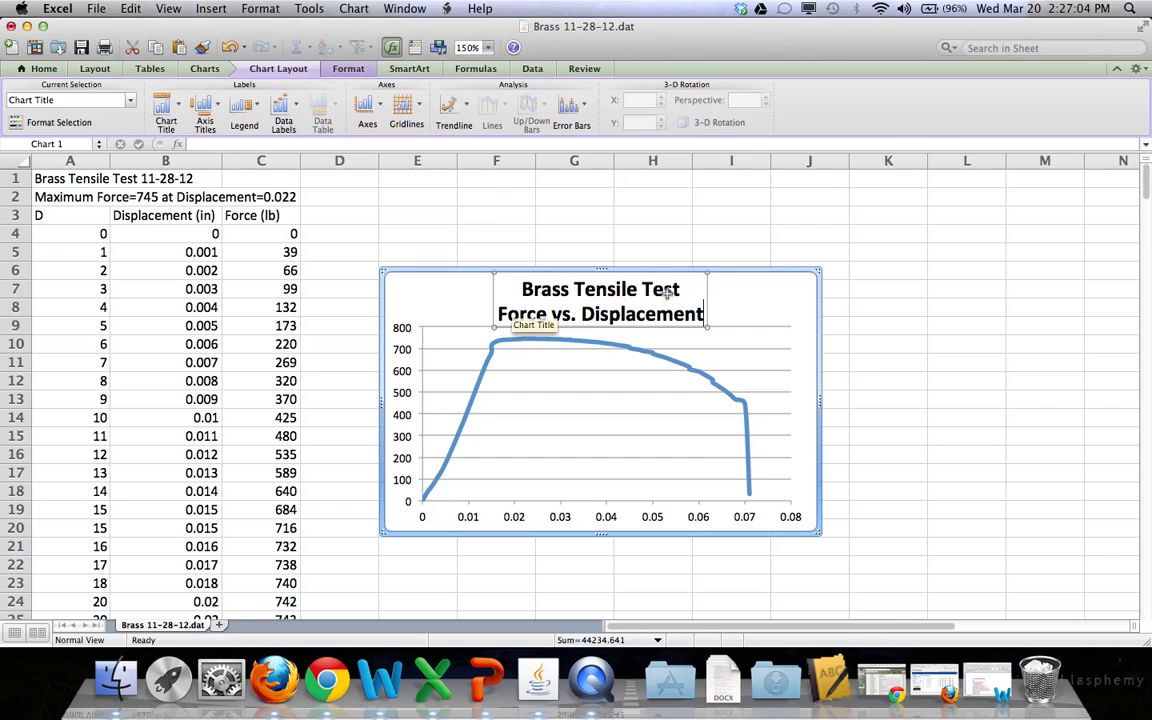
left_click(753, 310)
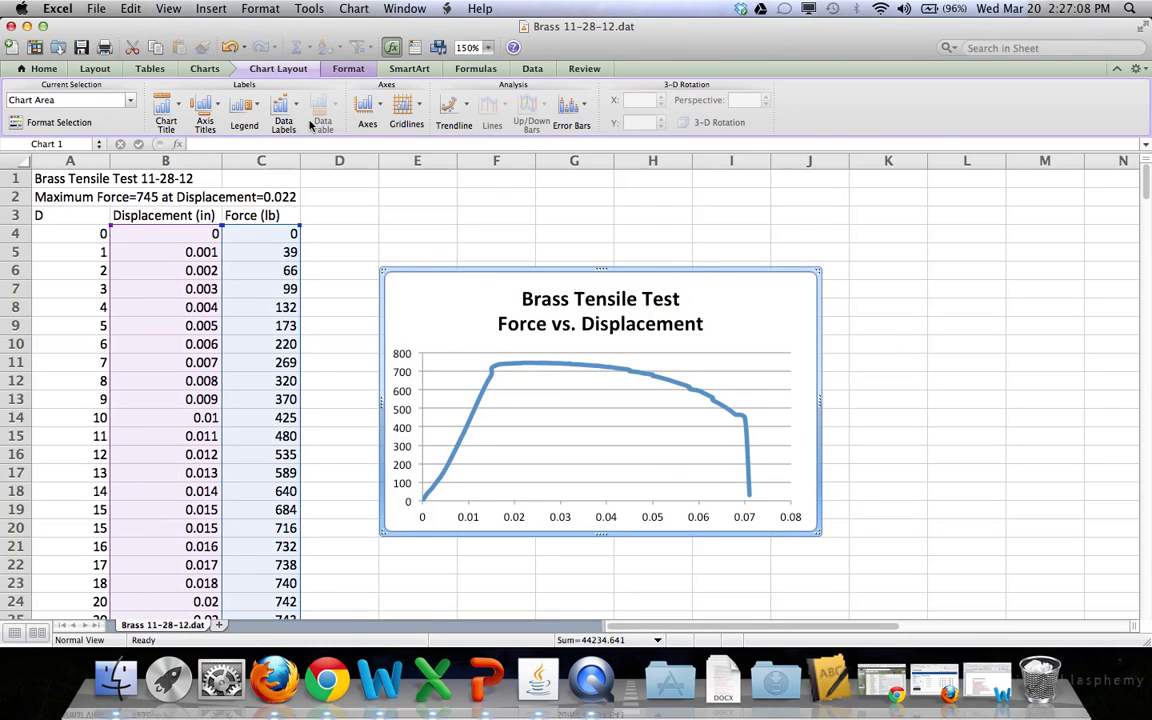
- Add a horizontal axis title below the chart's axis reading "Displacement (in)"
left_click(209, 110)
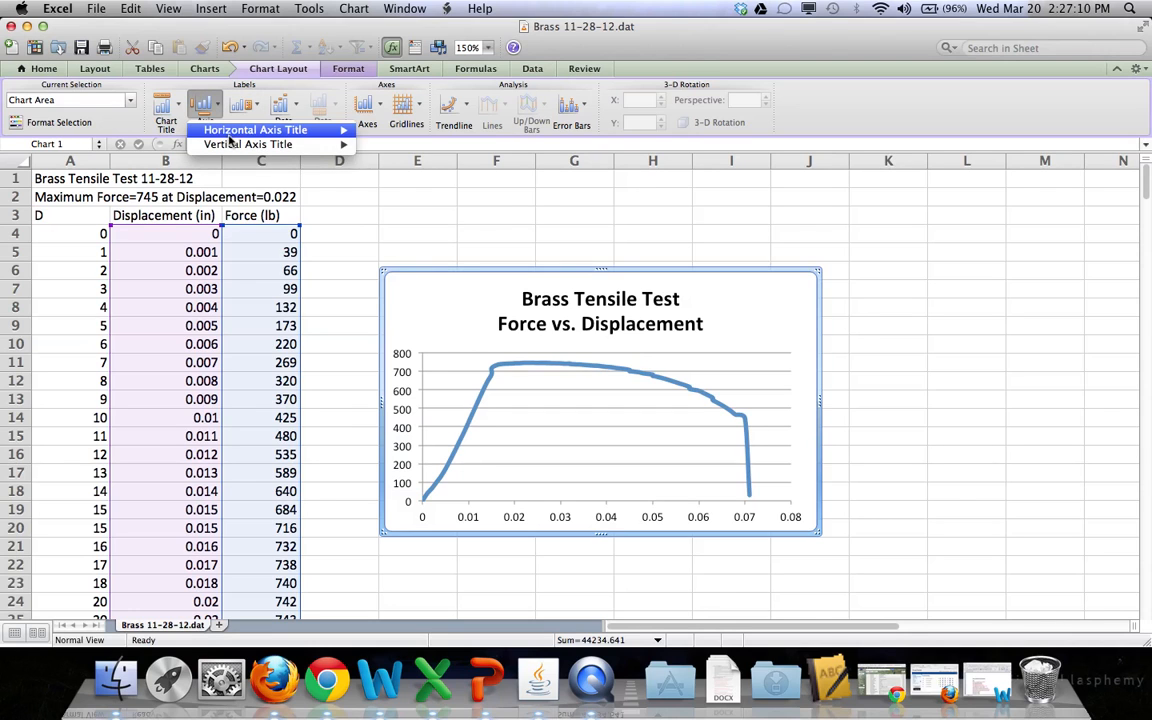
mouse_move(290, 130)
left_click(424, 166)
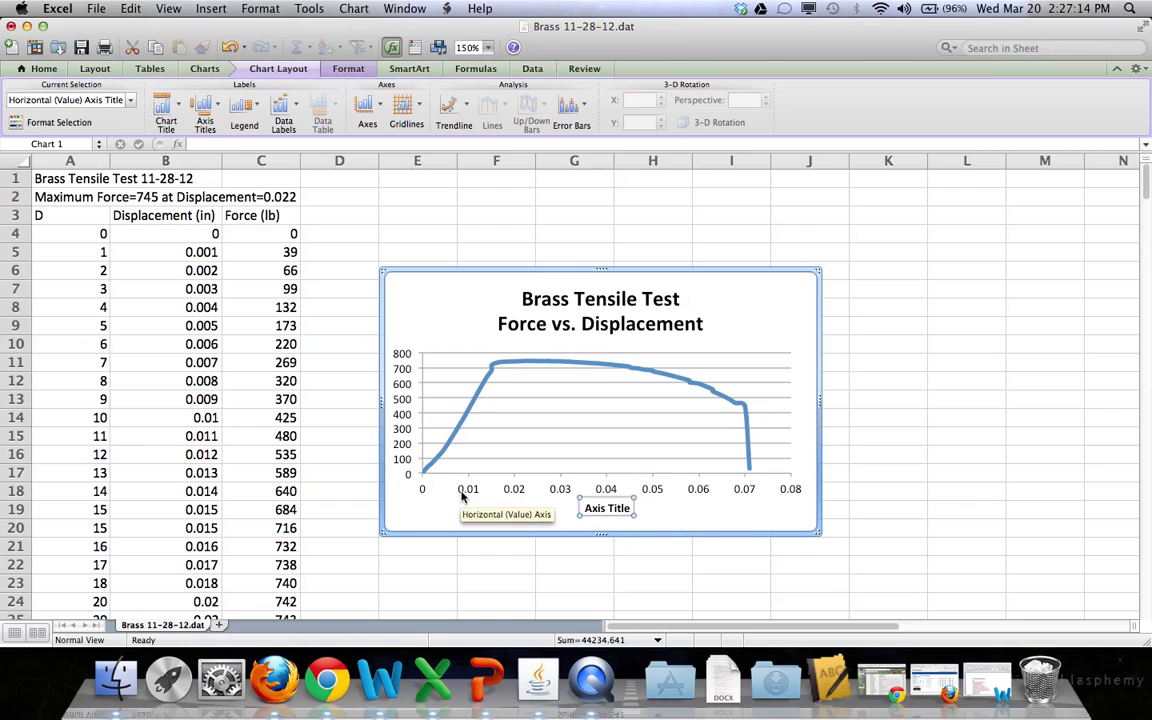
left_click(626, 511)
key("BackSpace")
key("BackSpace")
key("BackSpace")
key("BackSpace")
key("BackSpace")
key("BackSpace")
key("BackSpace")
key("BackSpace")
key("BackSpace")
key("BackSpace")
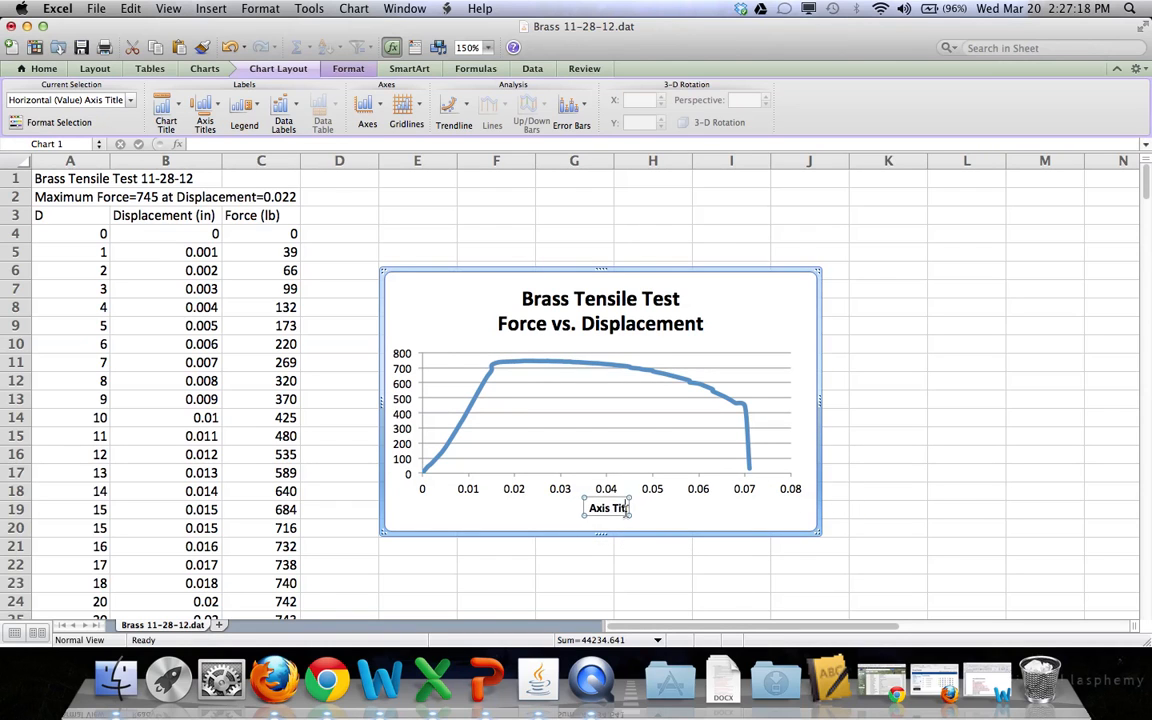
type("Di")
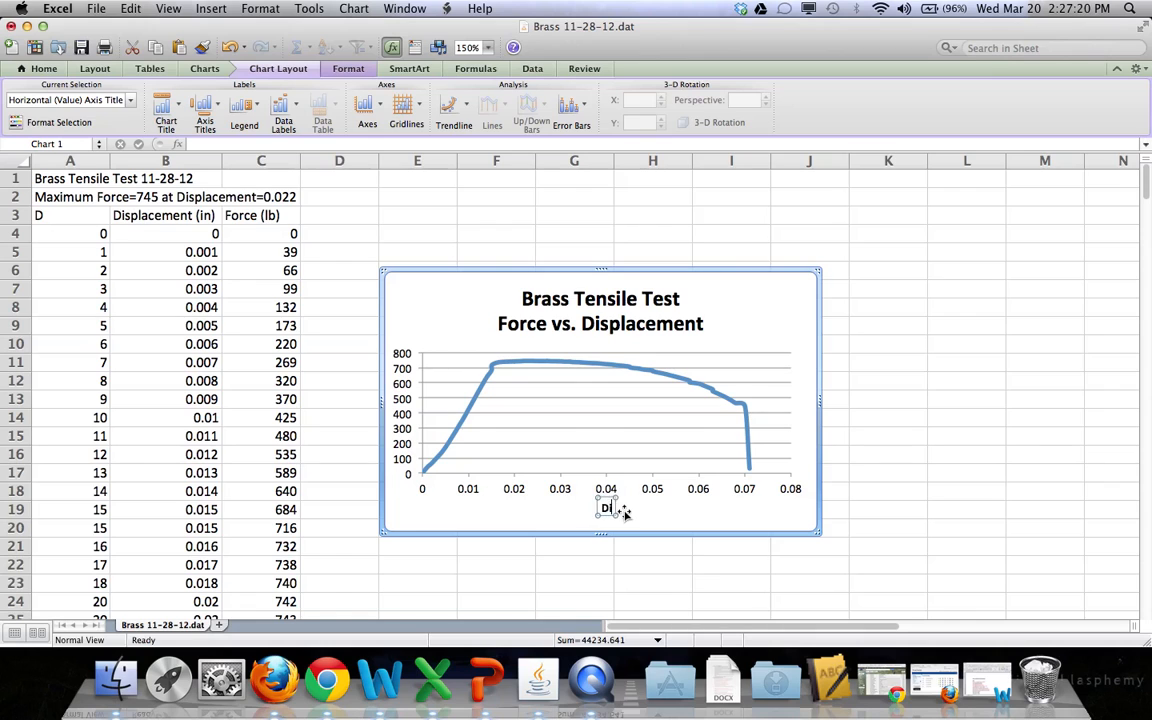
type("splacement (in)")
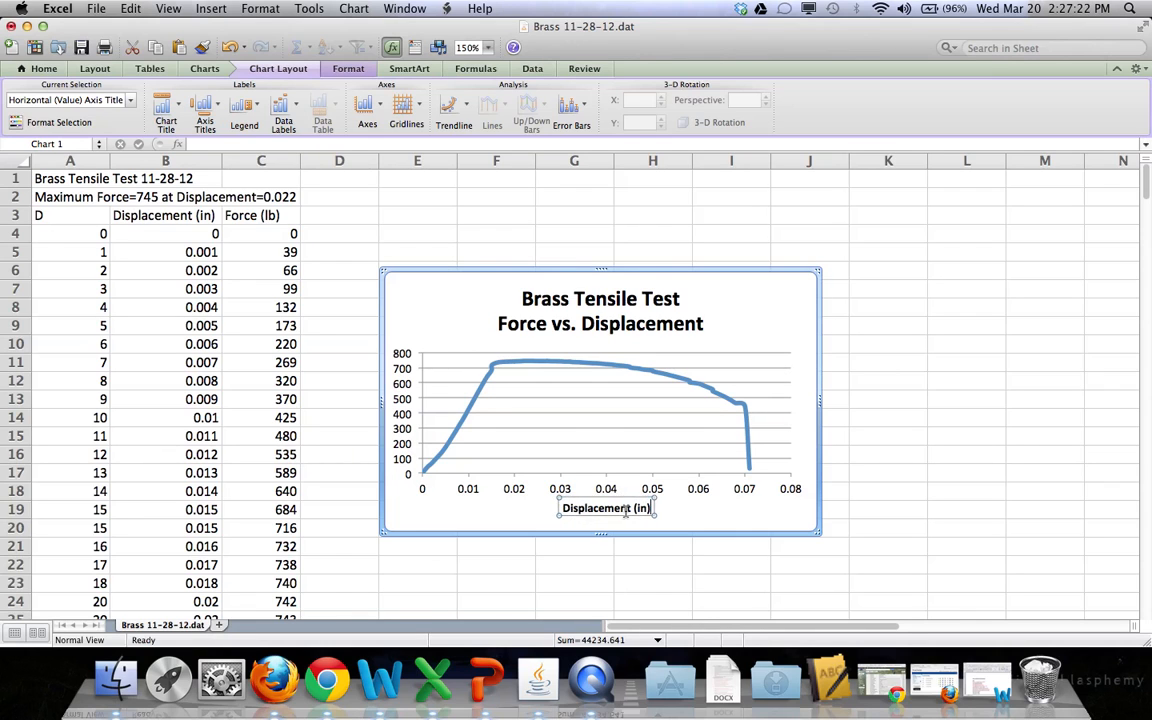
left_click(500, 508)
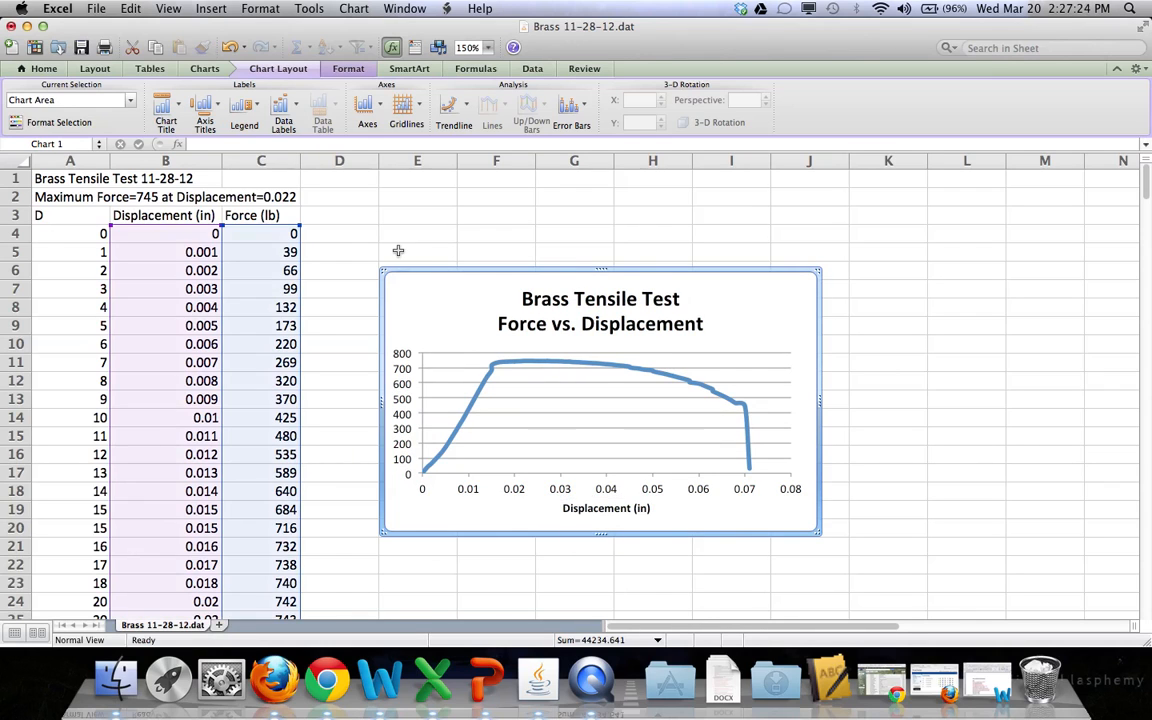
- Add a rotated vertical axis title to the chart reading "Force (lb.)"
left_click(207, 112)
mouse_move(262, 144)
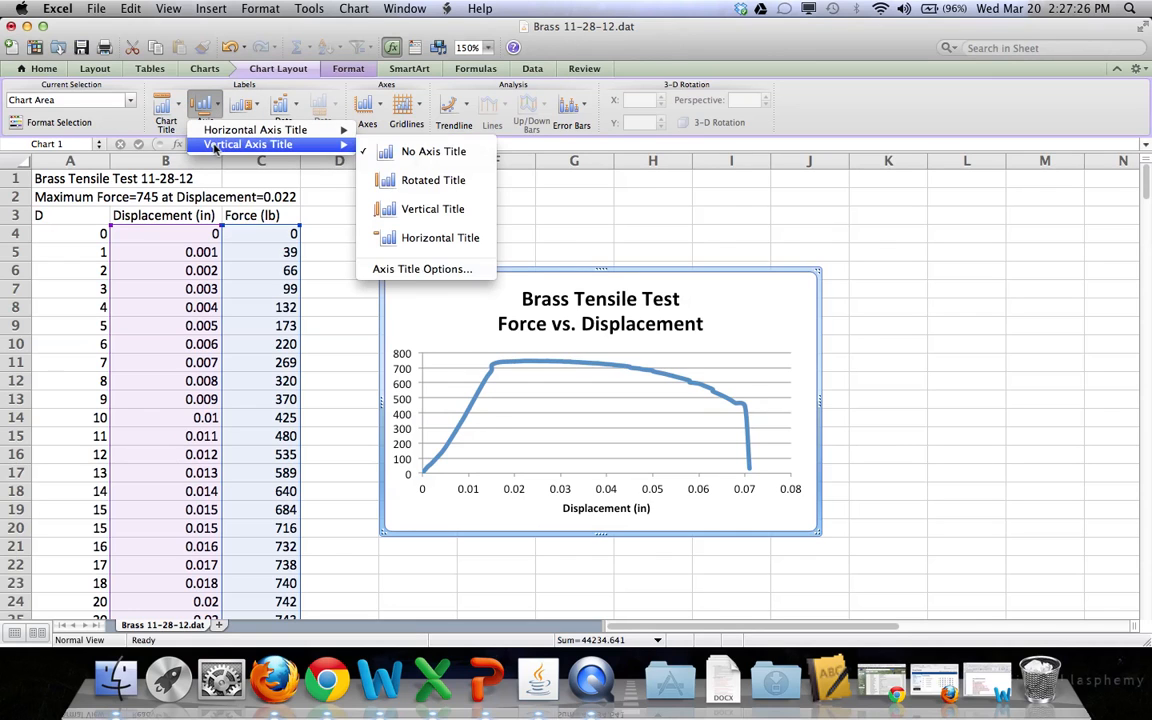
left_click(433, 180)
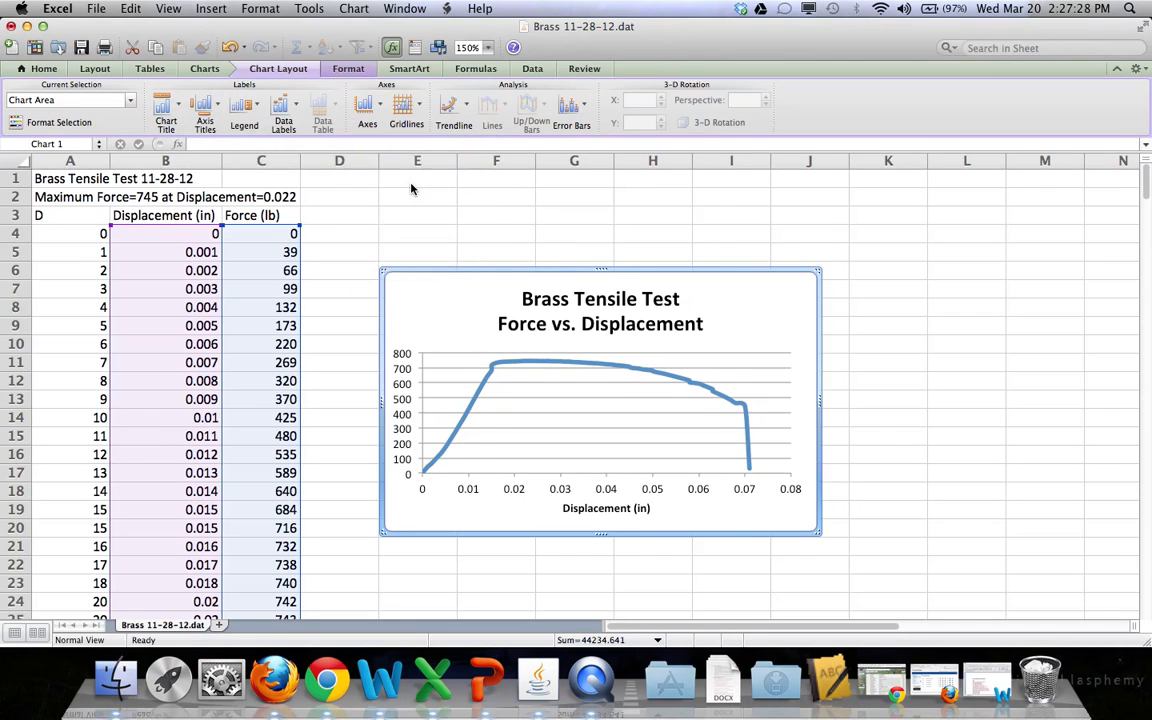
type("Forc")
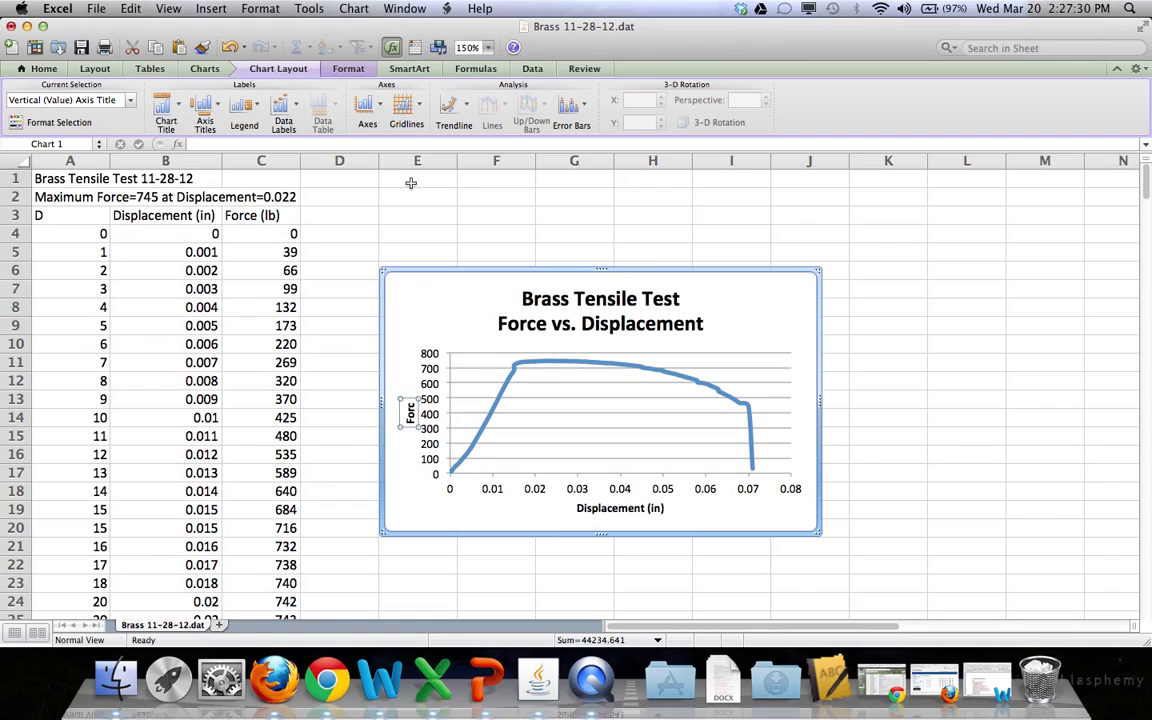
type("e (lb.)")
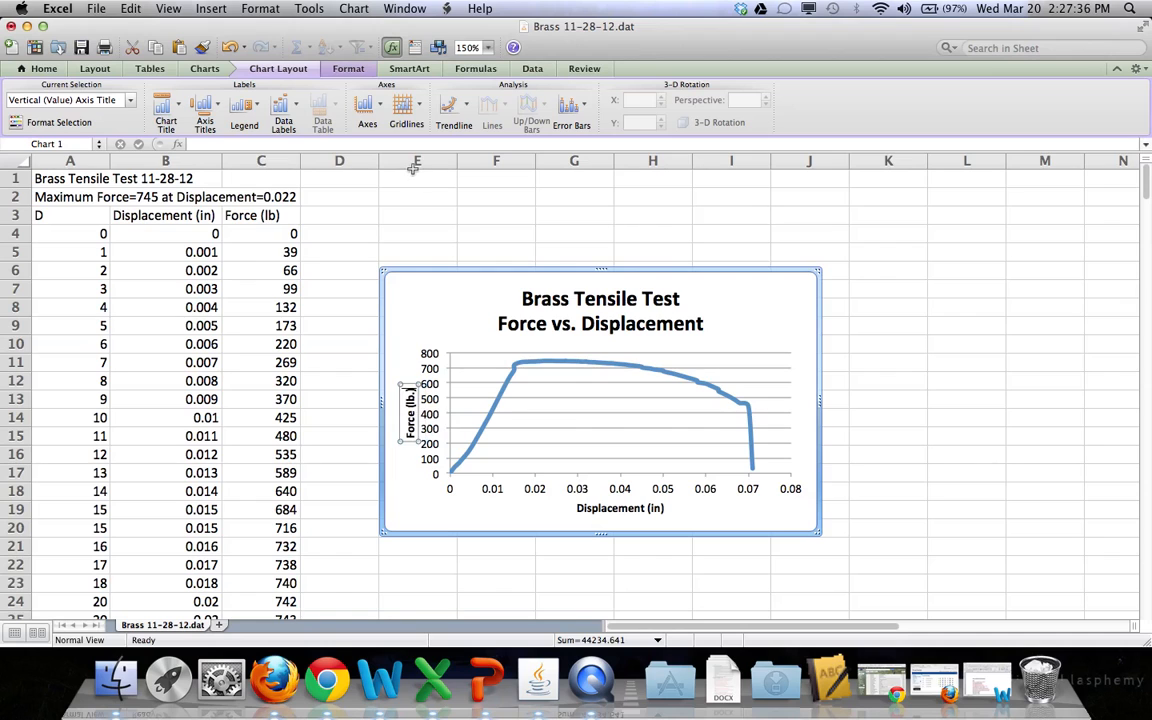
left_click(442, 310)
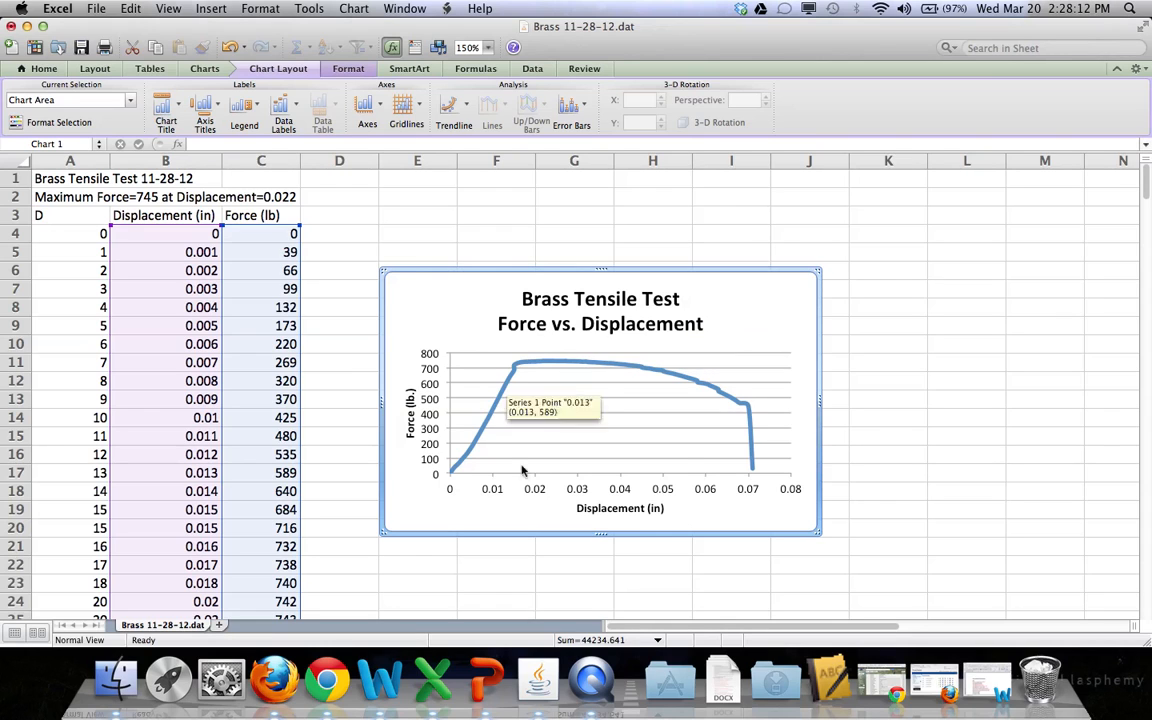
- Move the chart to a new sheet named "Force vs Displacement"
right_click(751, 323)
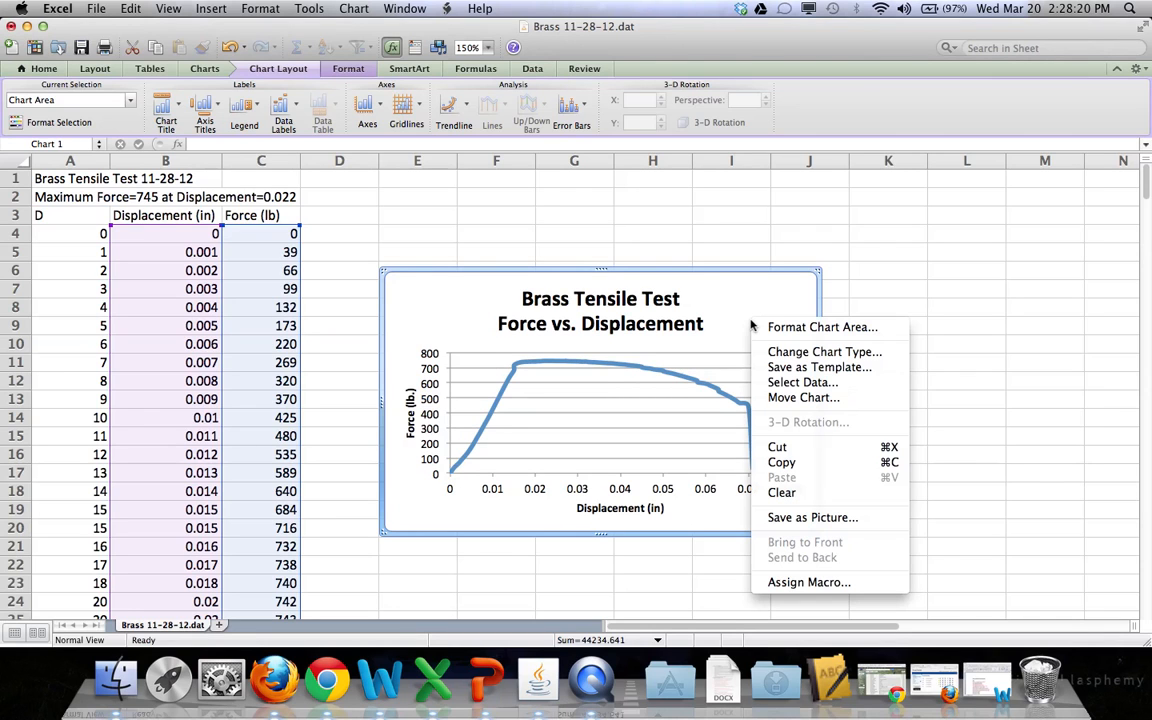
left_click(790, 399)
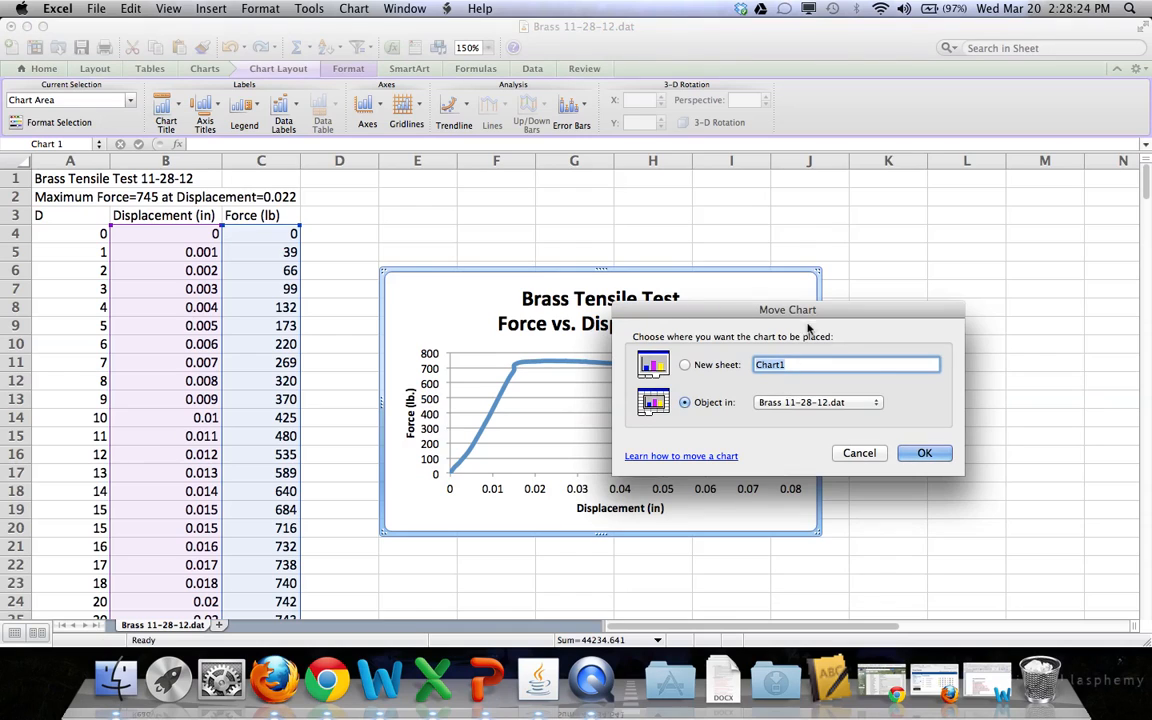
left_click(685, 365)
type("Force vs Displacement")
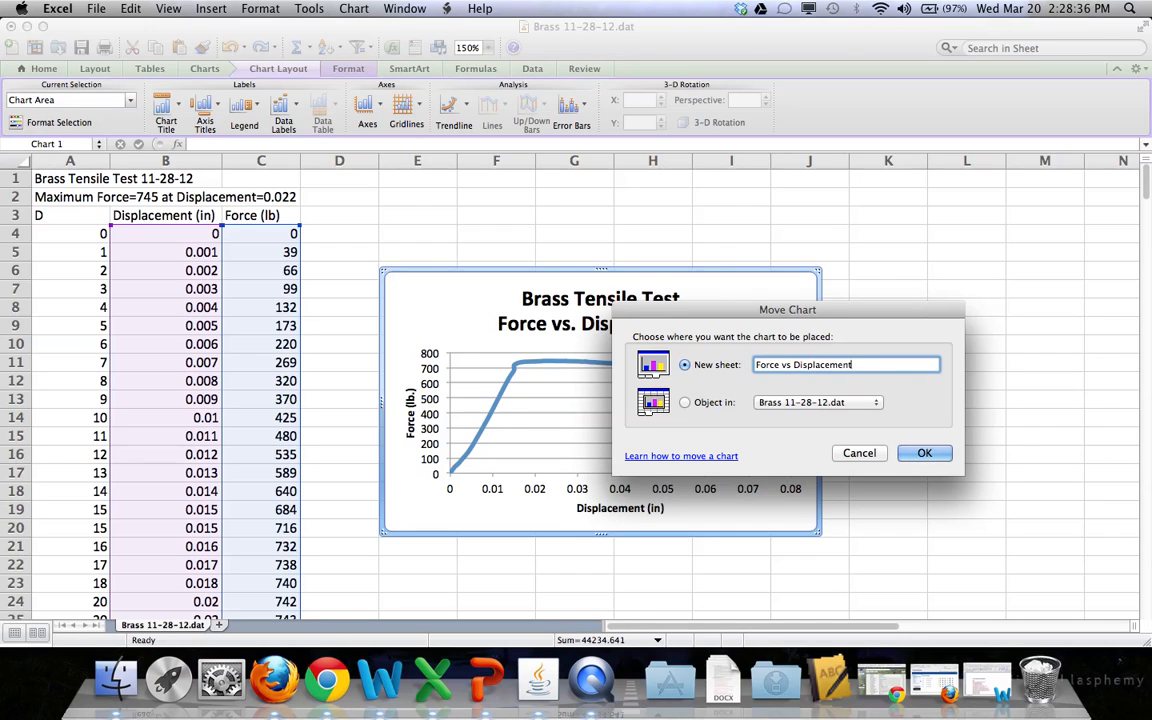
left_click(921, 455)
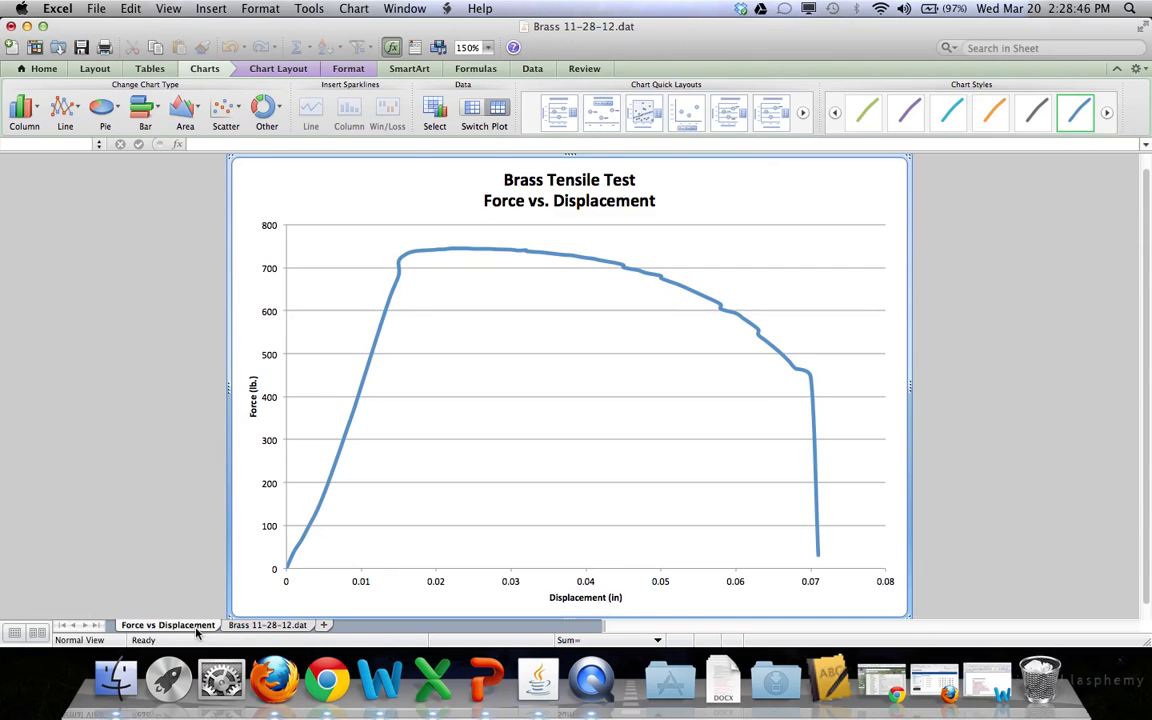
- Return to the Brass 11-28-12.dat sheet and label cell E3 "Strain (in/in)"
left_click(251, 626)
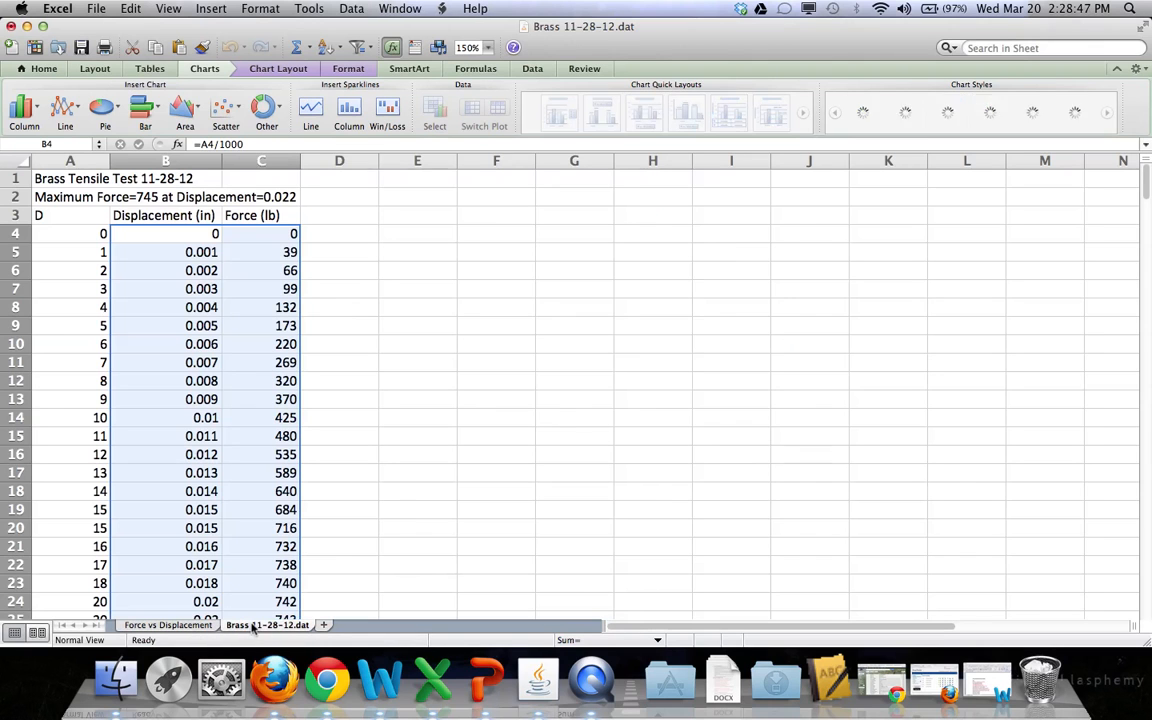
left_click(201, 625)
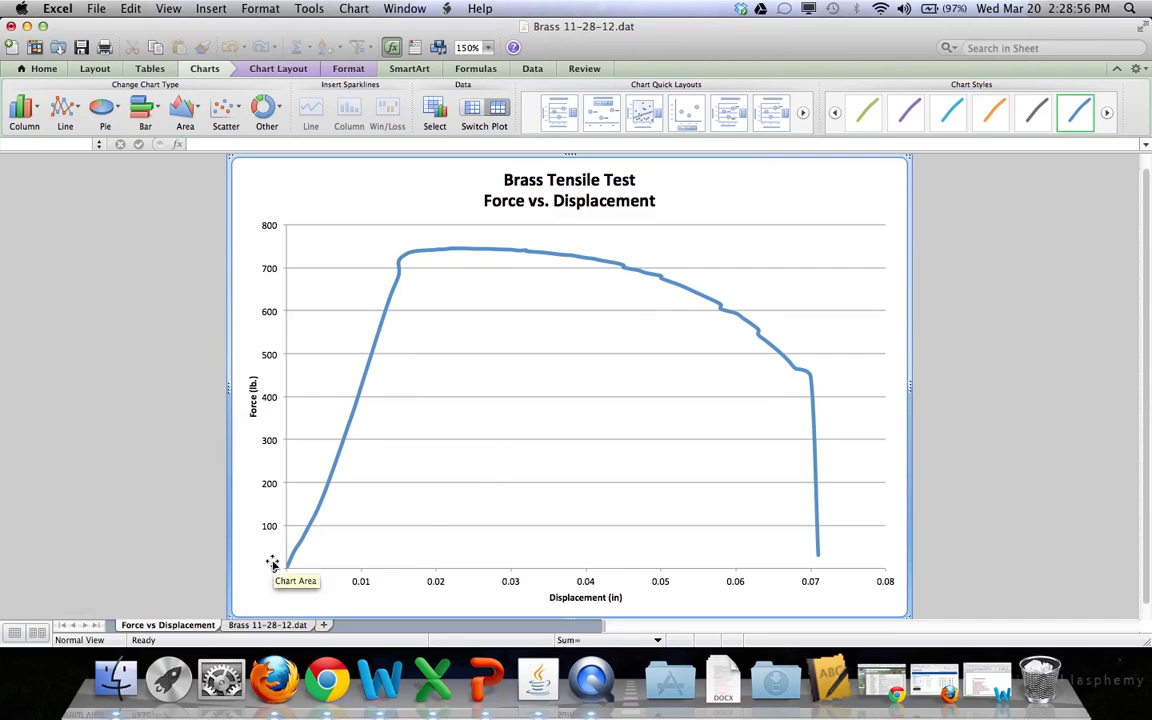
left_click(252, 628)
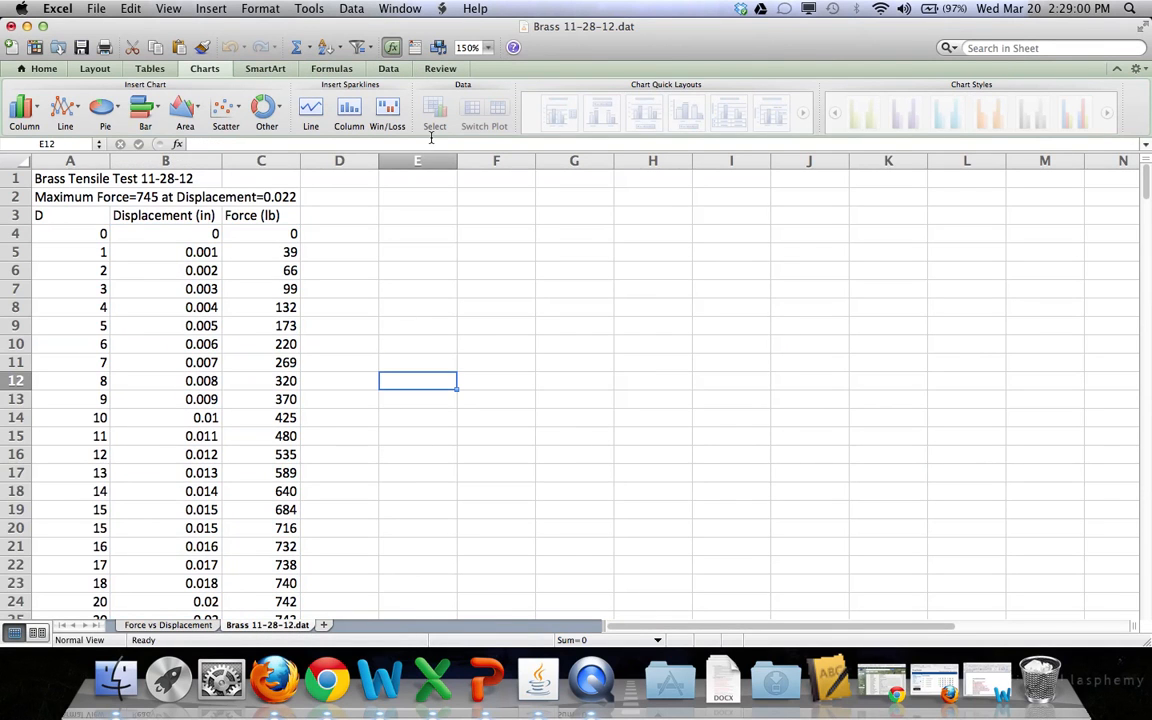
left_click(406, 215)
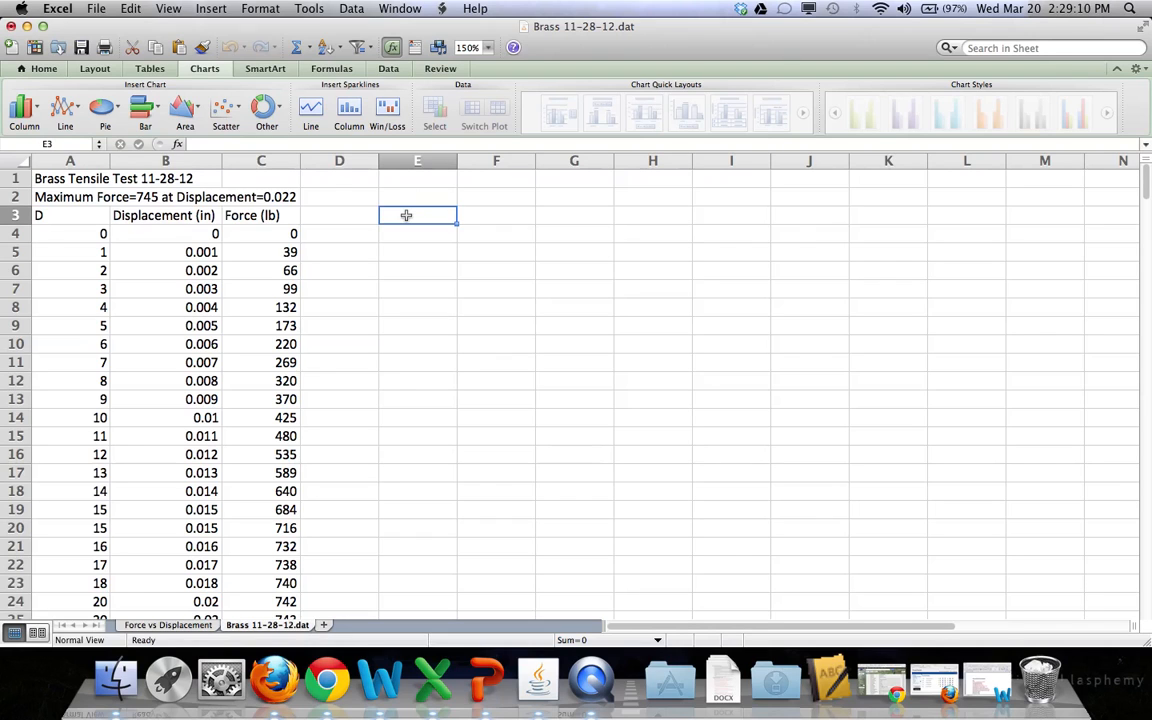
type("Strain (in/in)")
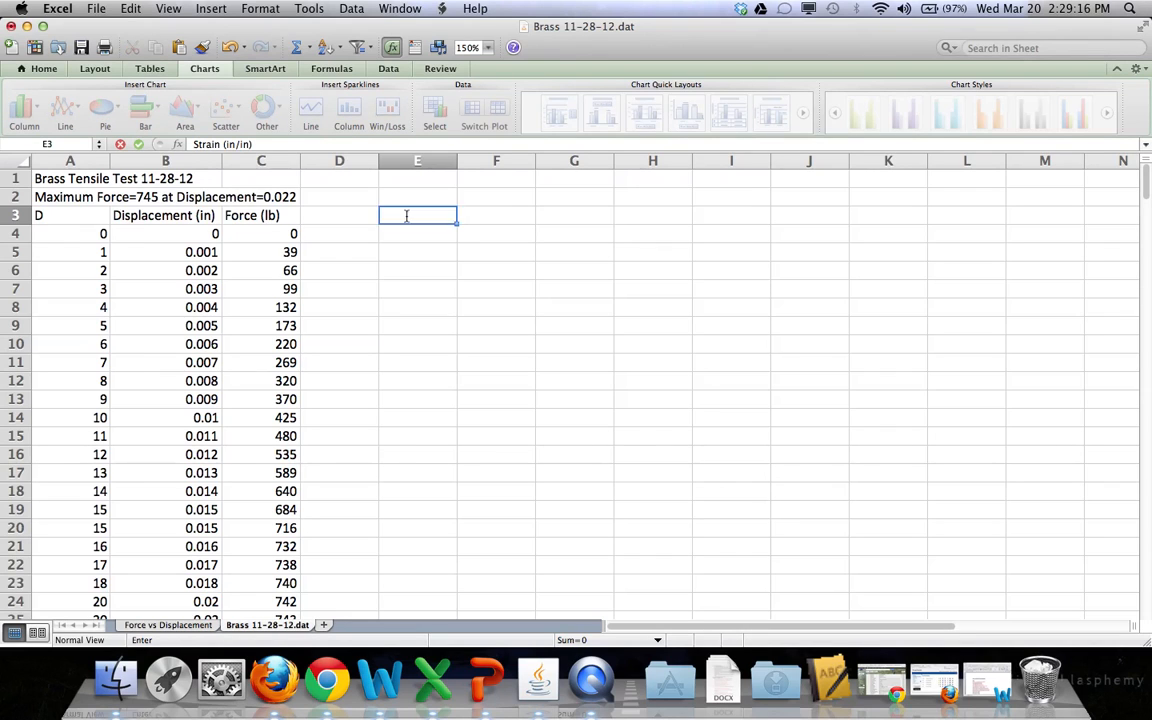
key("Return")
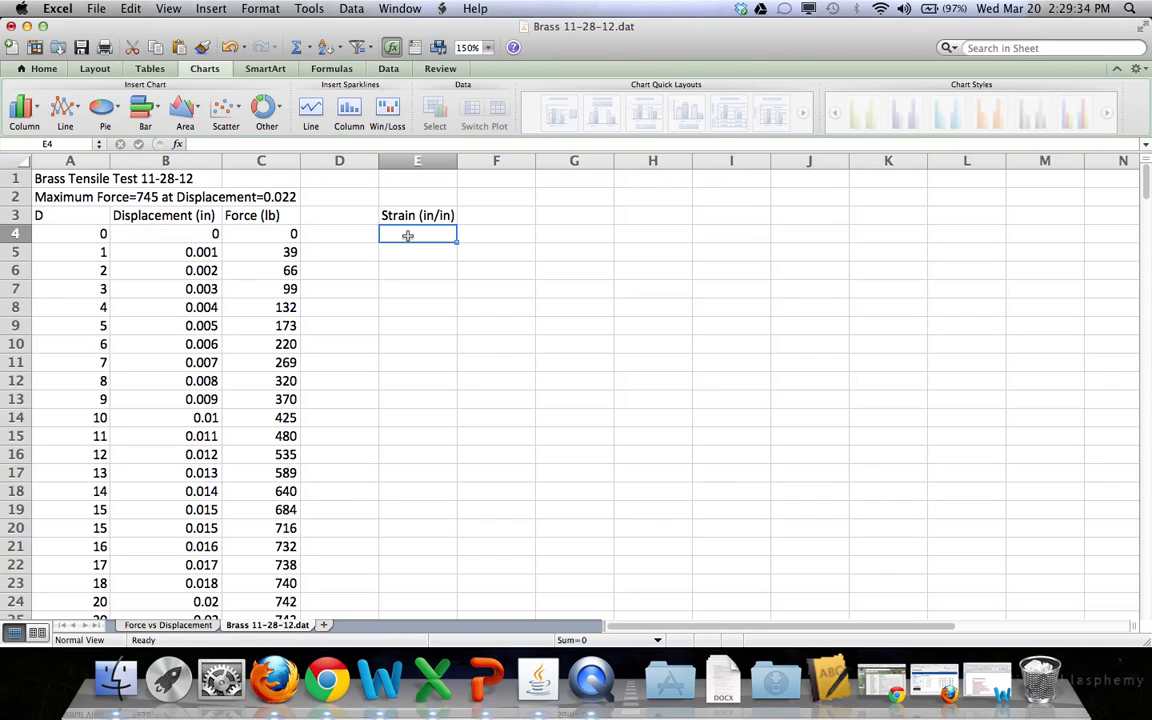
- Calculate strain in cell E4 by dividing the displacement by the gauge length, using the formula =B4/0.75
type("=")
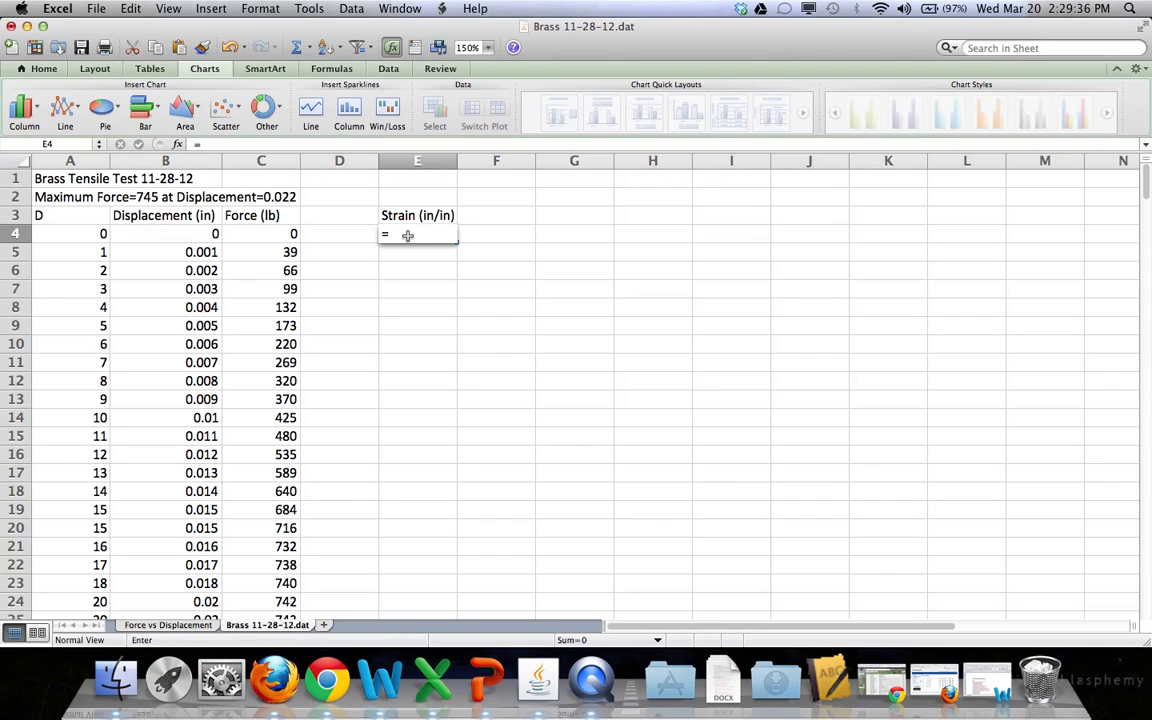
left_click(195, 235)
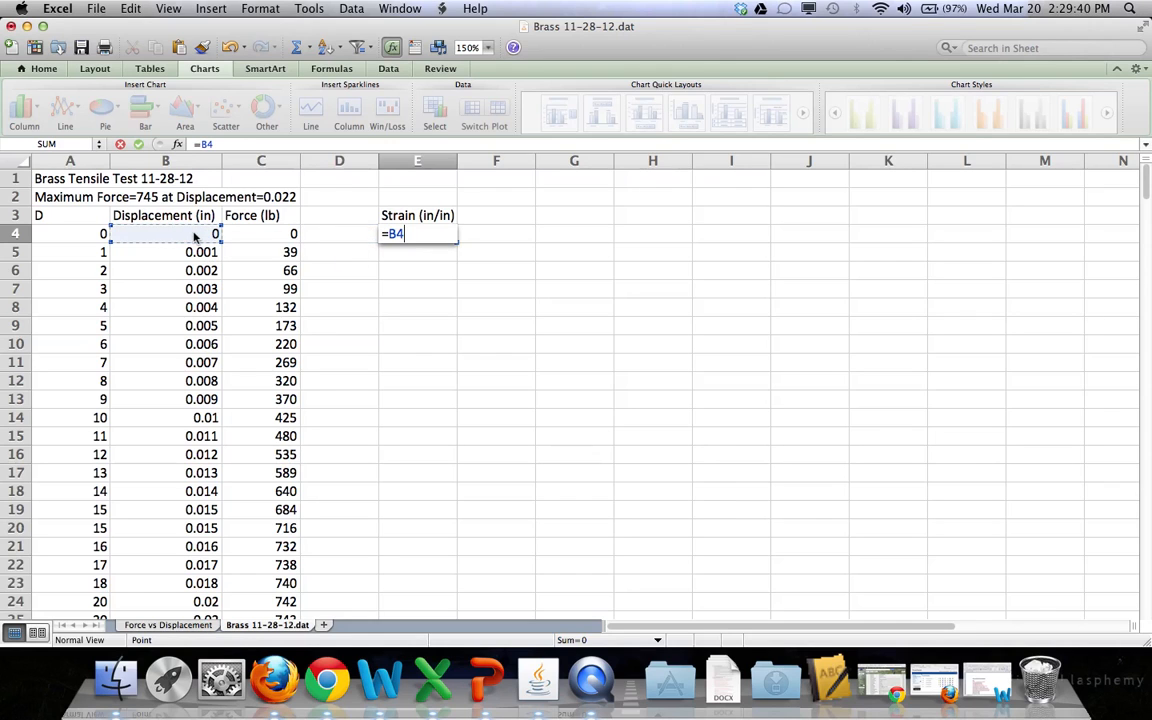
type("/")
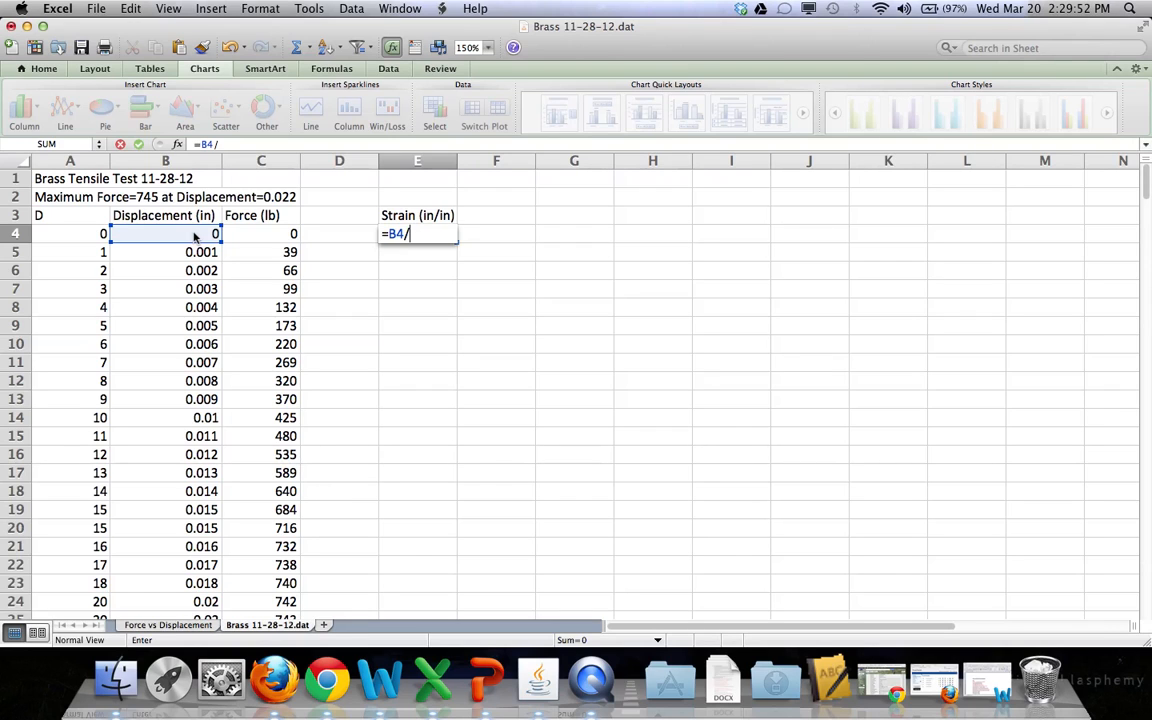
type("0.75")
left_click_drag(438, 234, 409, 234)
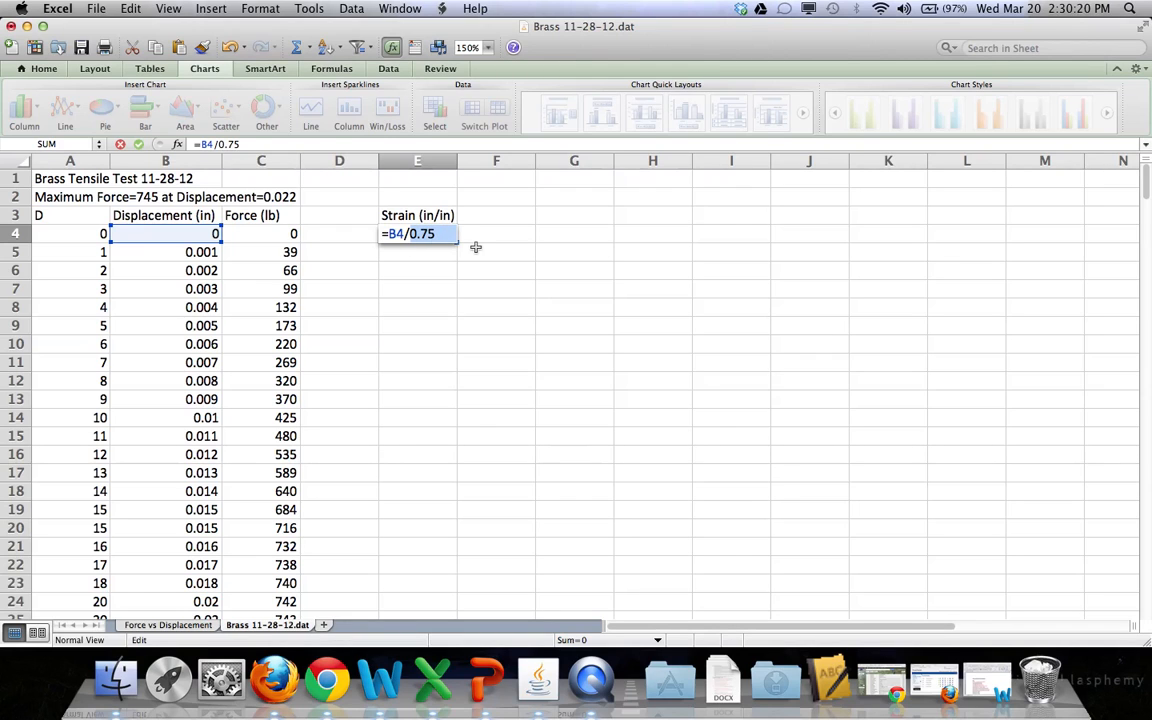
key("Return")
- Fill the strain formula from E4 down to E78, the last row of data
left_click(444, 233)
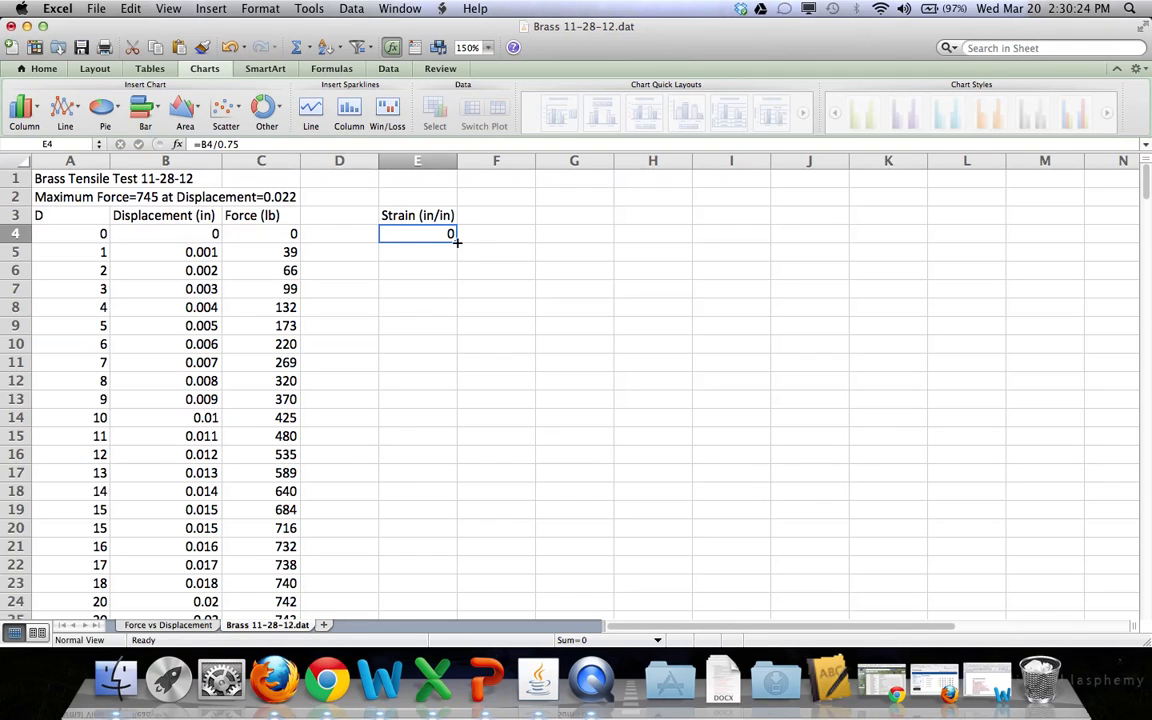
left_click_drag(457, 241, 414, 404)
scroll(497, 348, "up", 5)
scroll(497, 348, "up", 15)
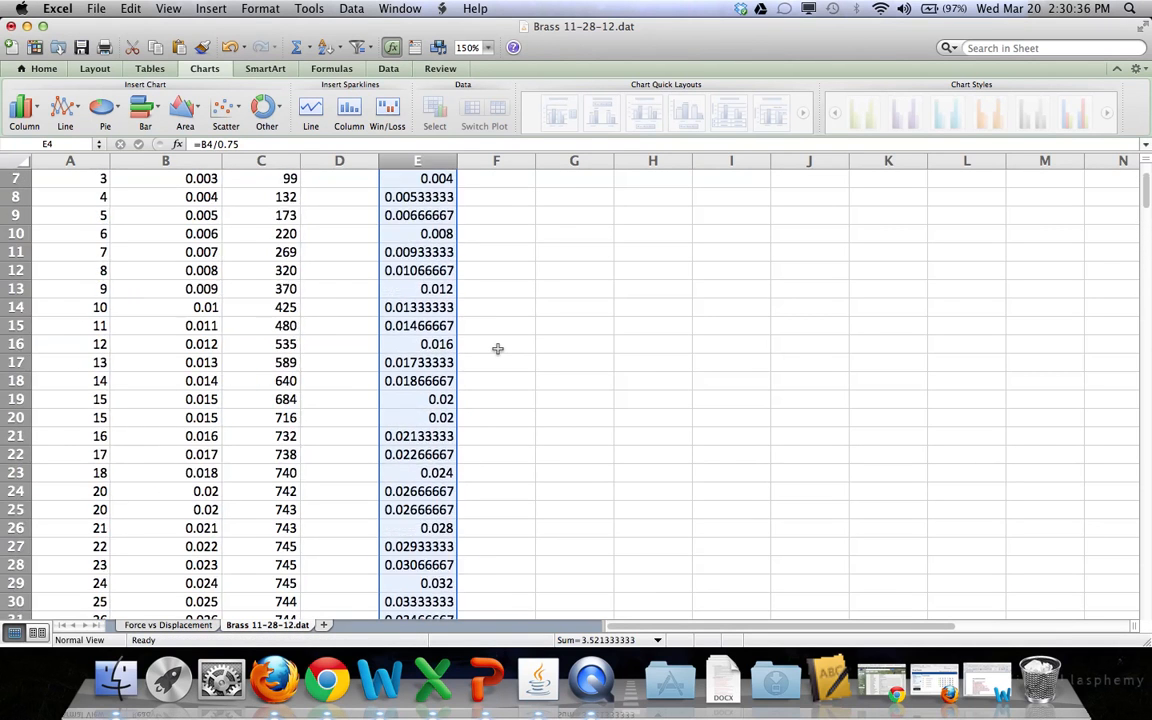
scroll(497, 348, "up", 3)
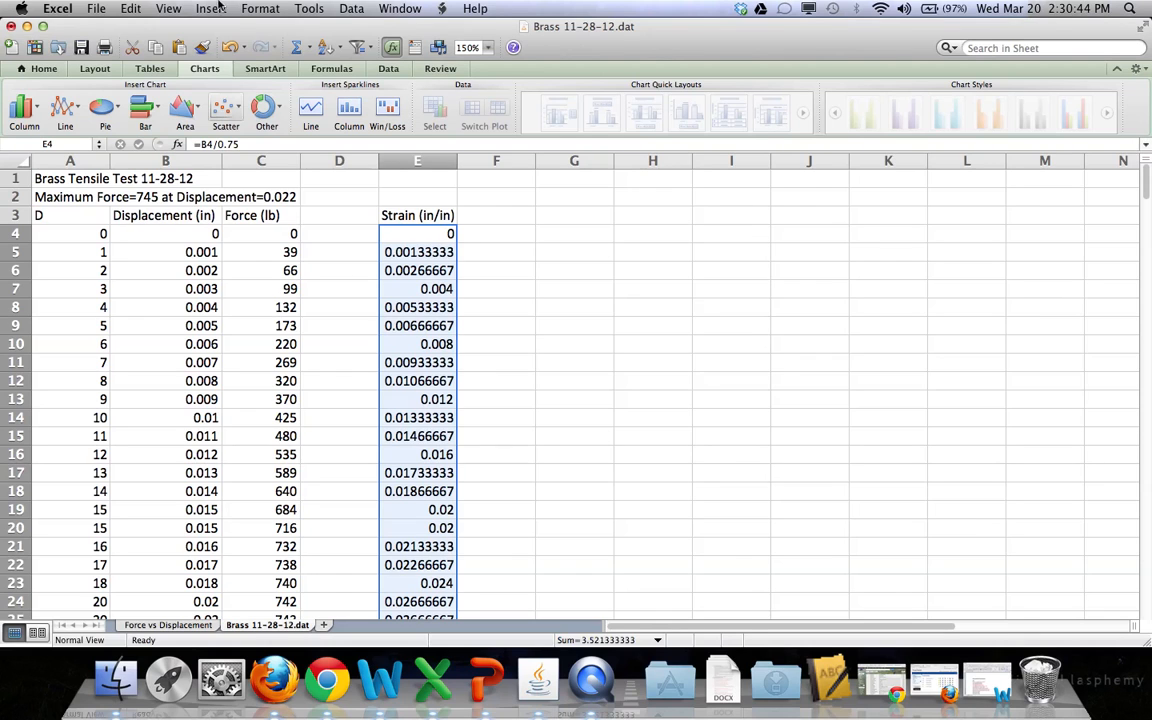
- Format the strain values in E4:E78 as Number with 3 decimal places and check the column down to its end
left_click(260, 9)
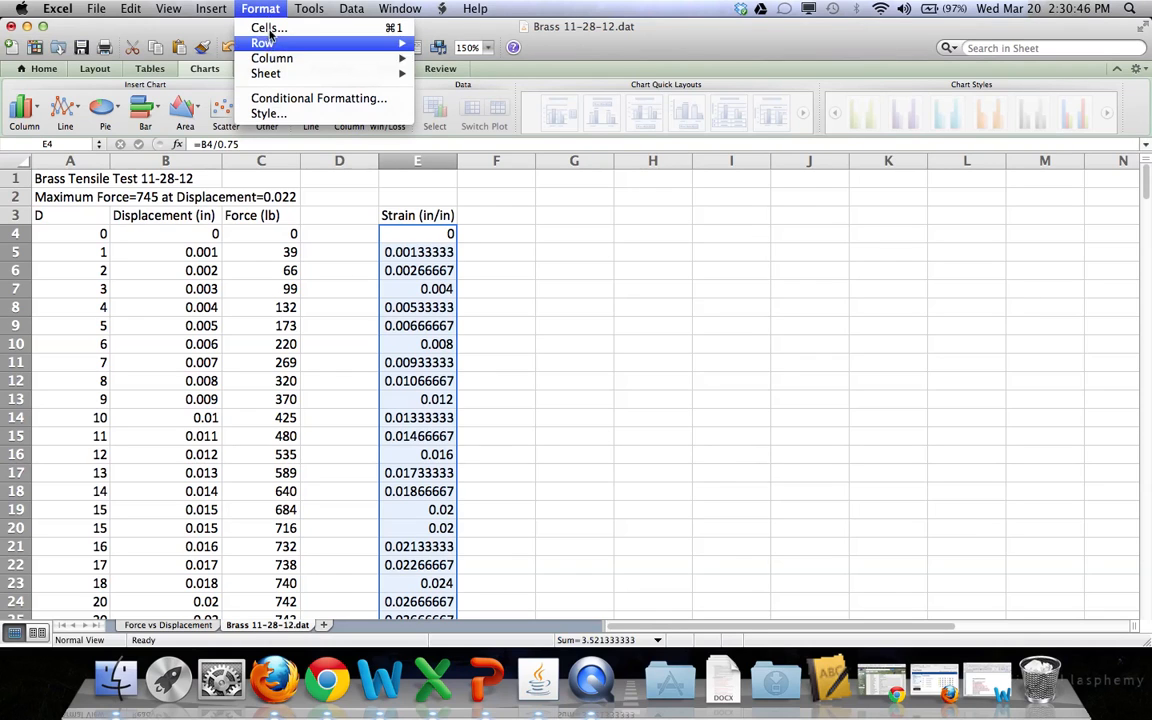
left_click(269, 30)
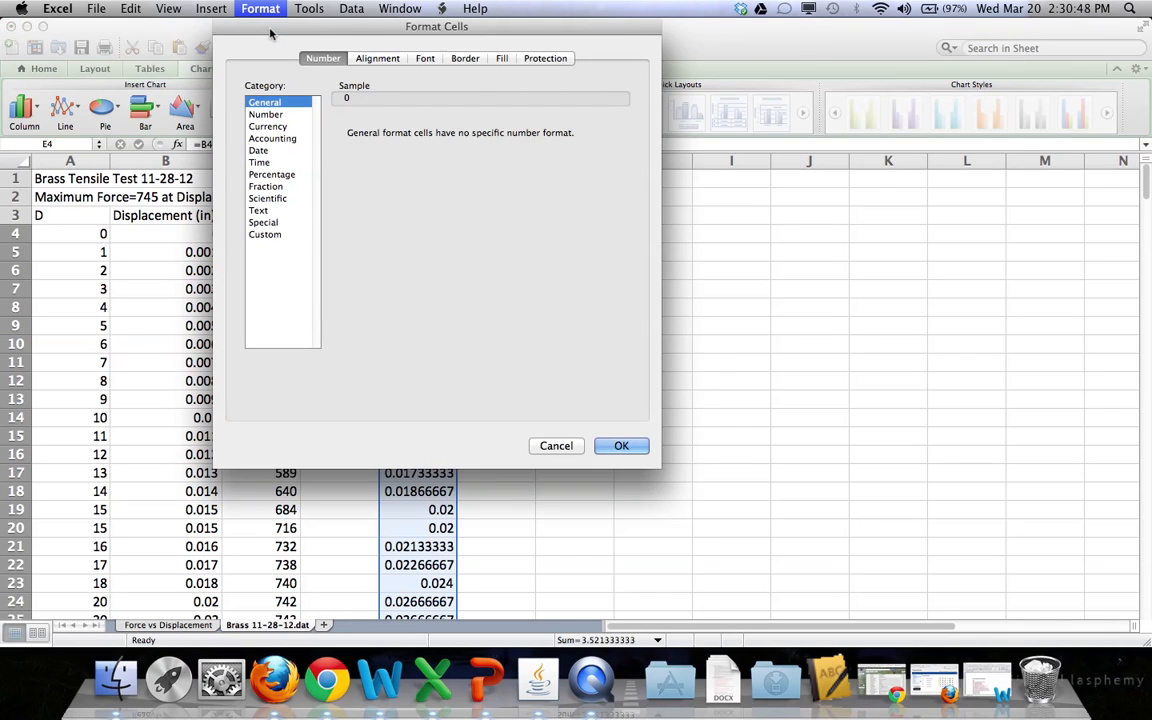
left_click(266, 114)
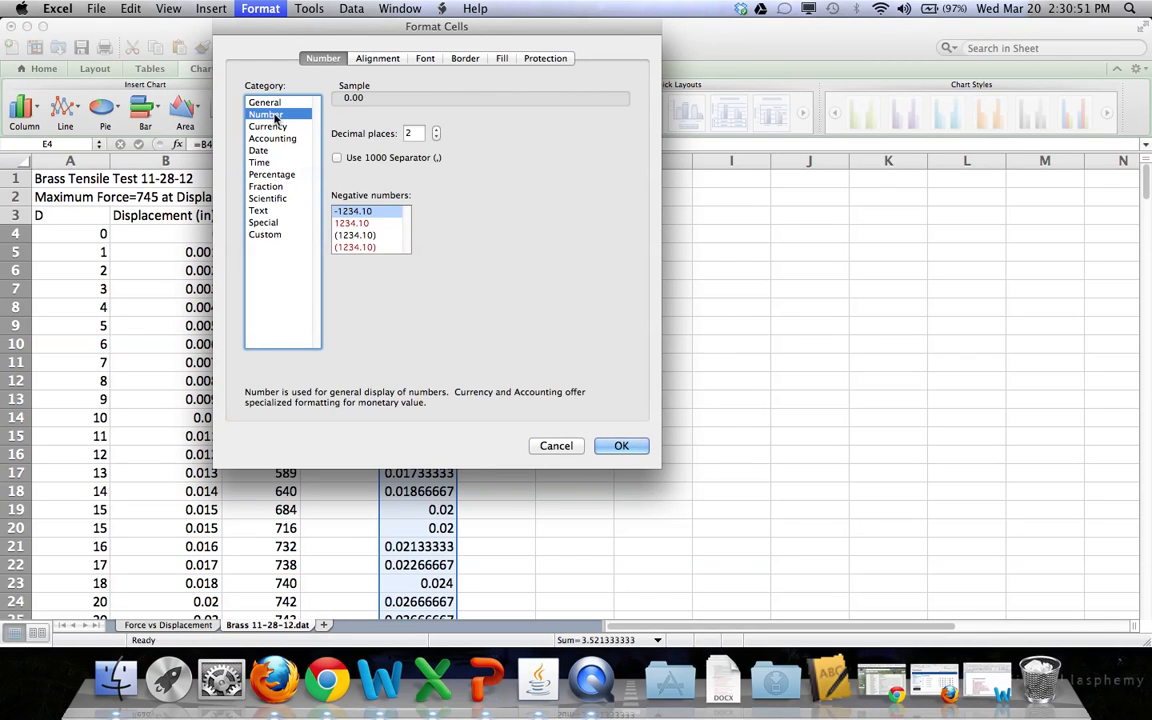
left_click(436, 130)
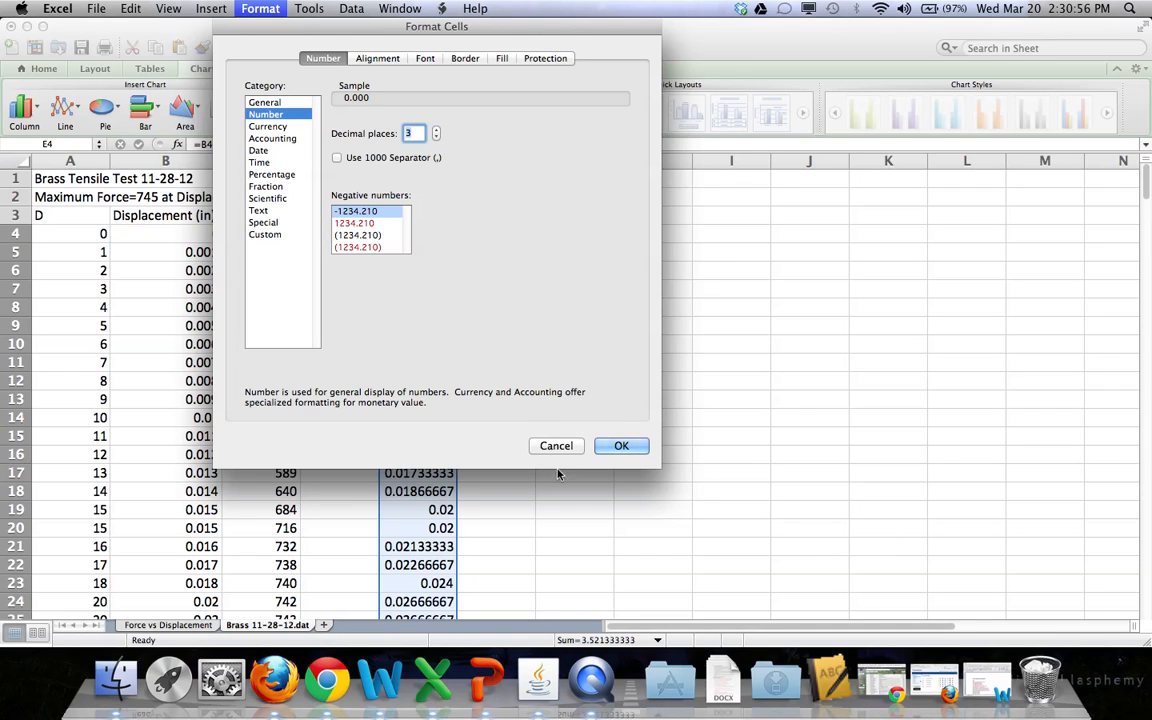
left_click(620, 445)
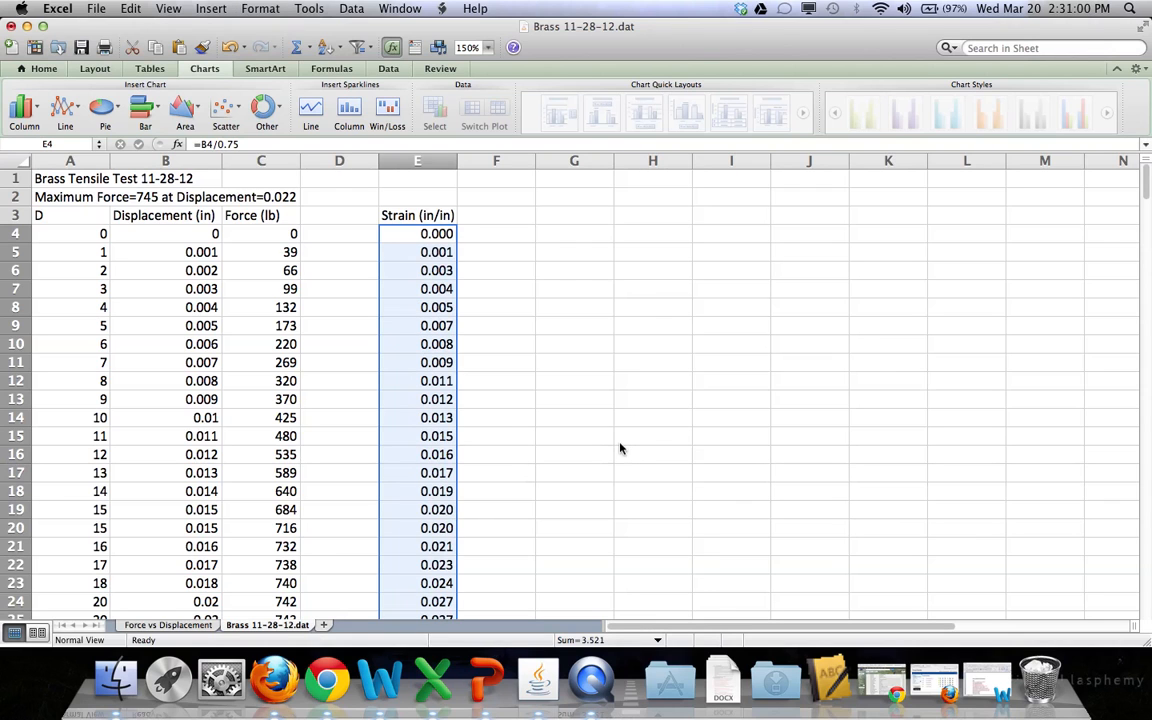
scroll(440, 405, "down", 10)
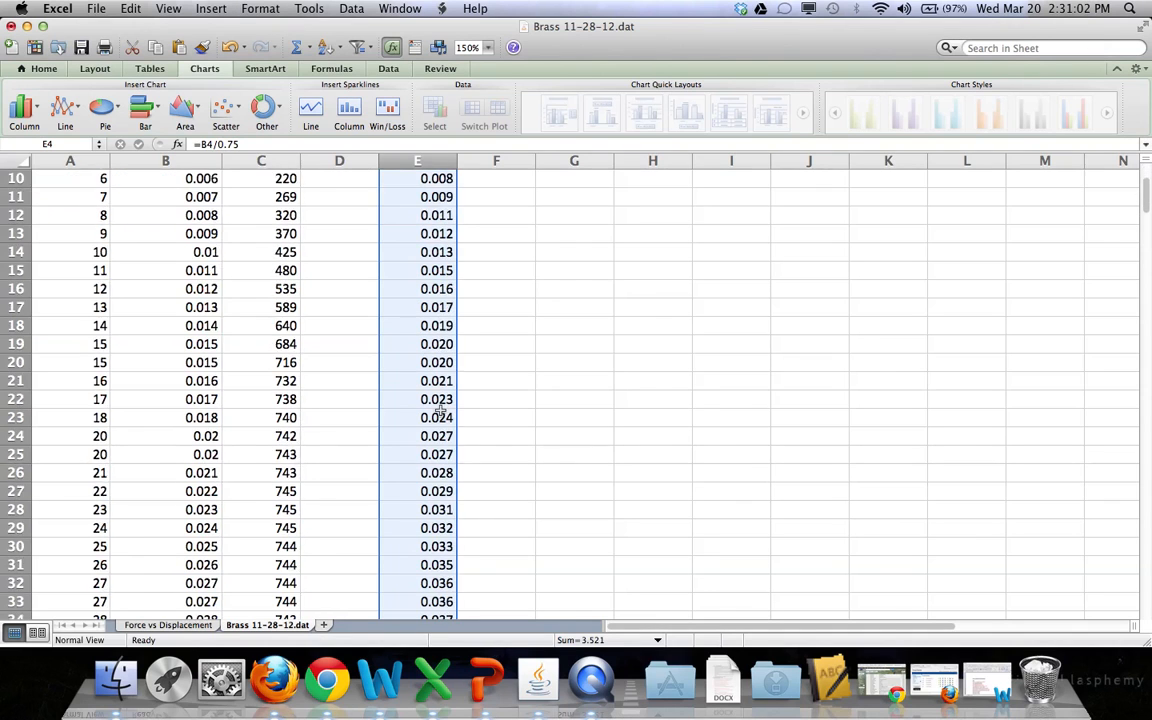
scroll(440, 405, "down", 14)
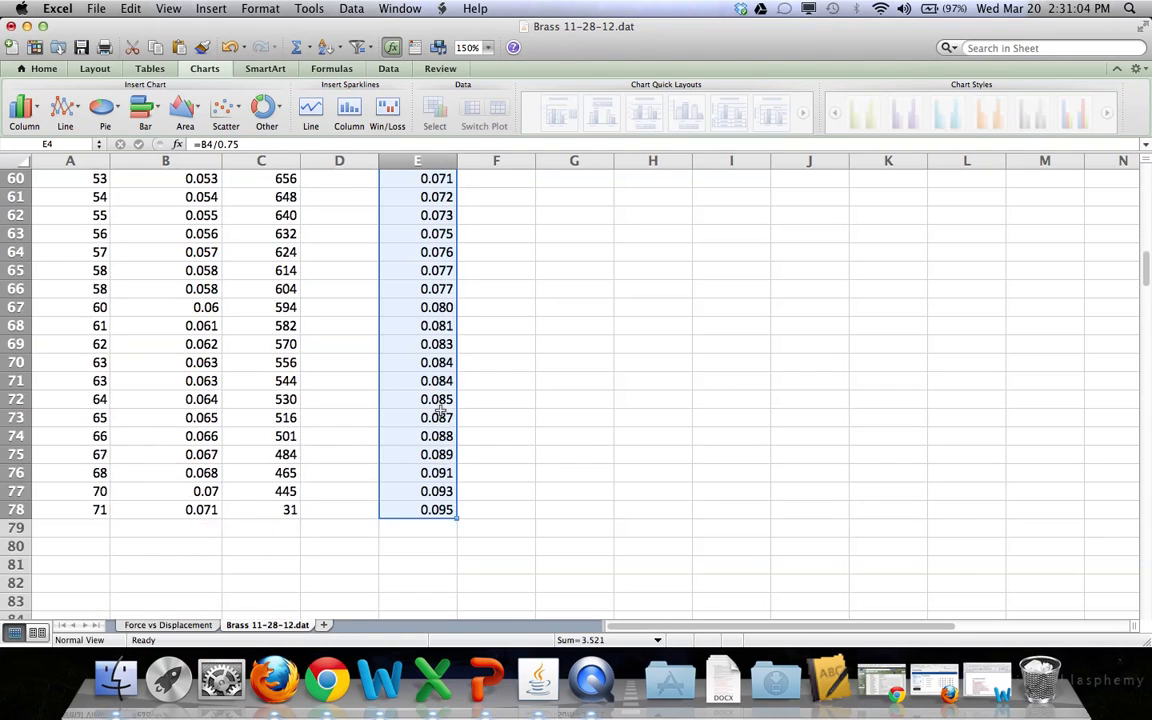
scroll(440, 408, "up", 20)
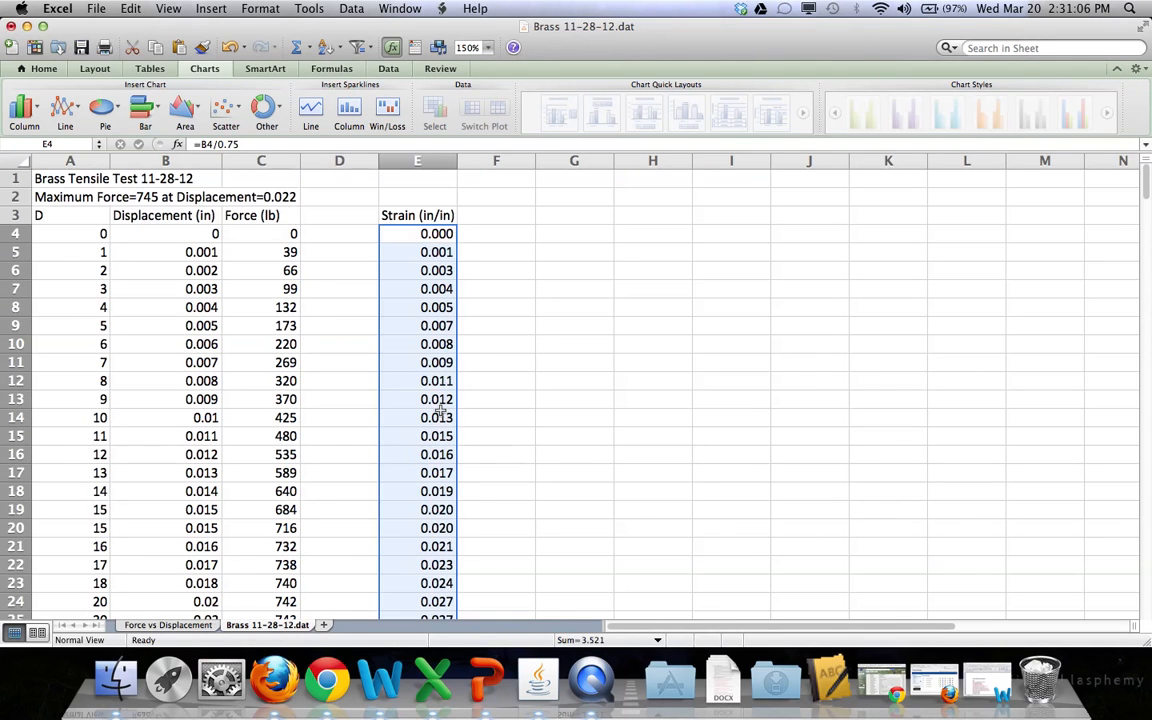
left_click(515, 343)
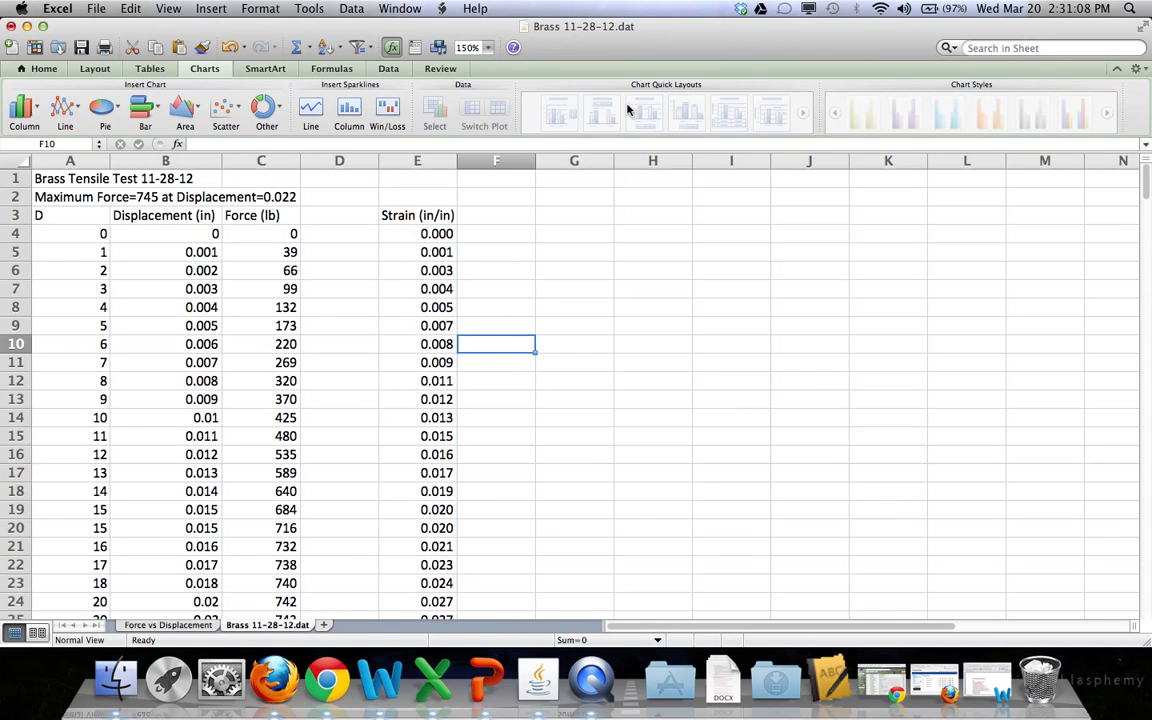
- Label cell F3, next to the strain heading, "Stress (psi)"
left_click(502, 217)
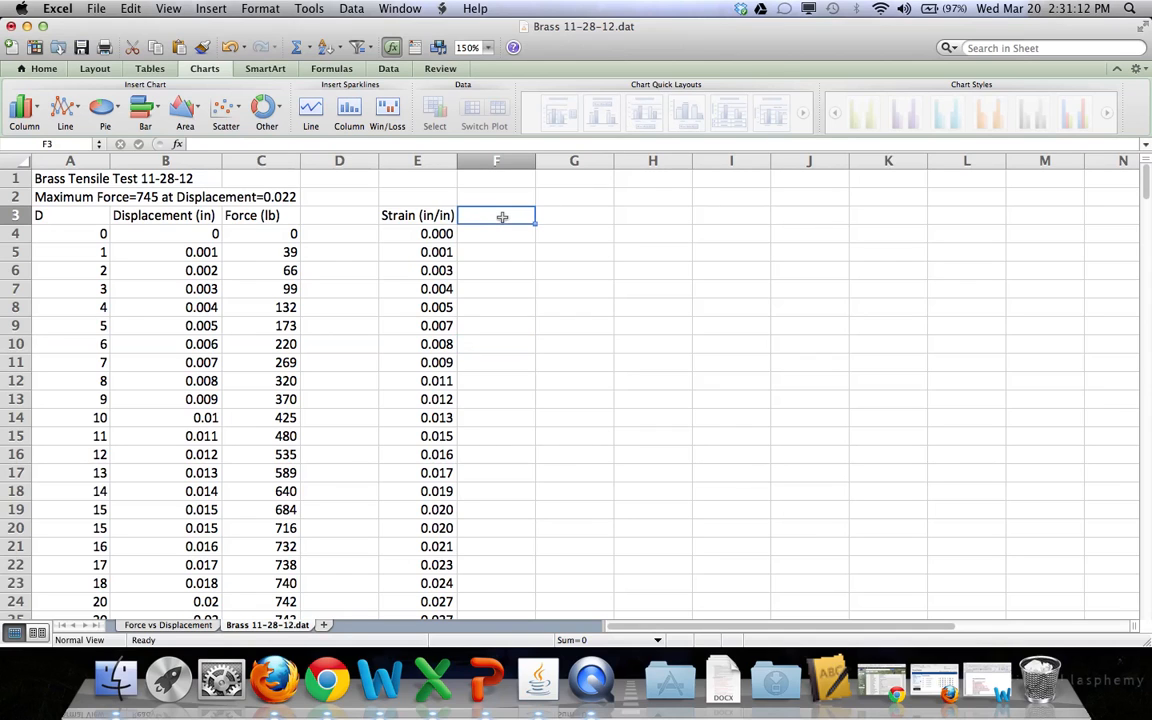
type("Stress")
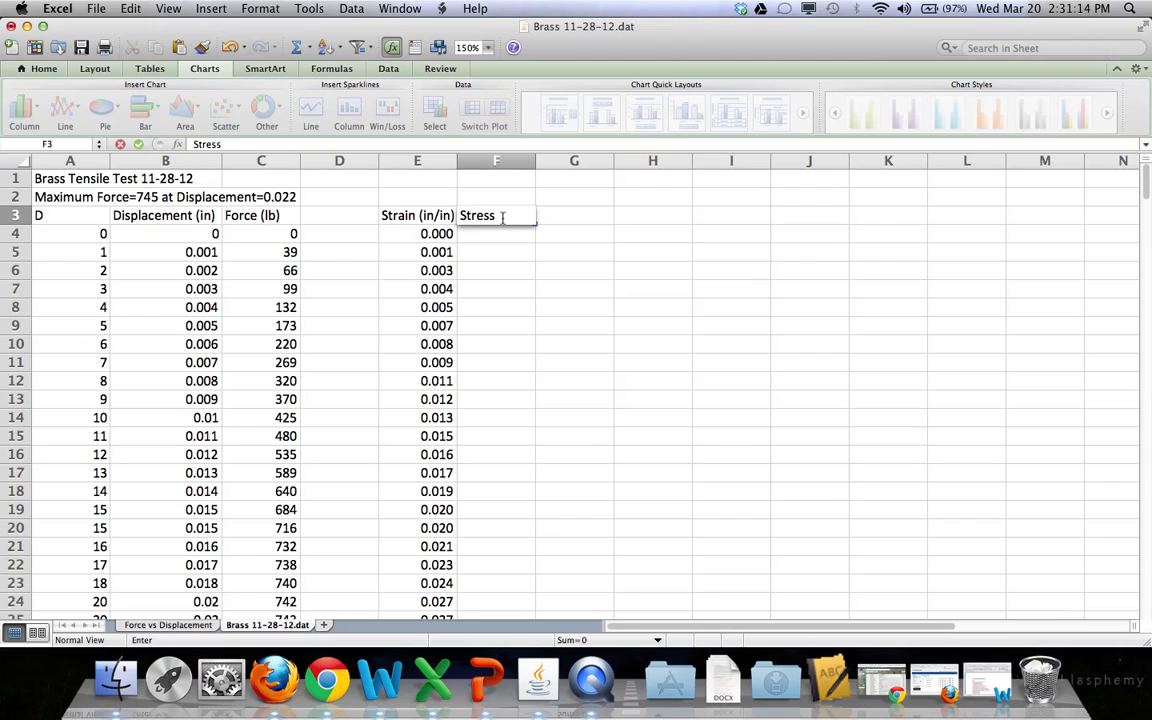
type(" (")
type("psi)")
key("Return")
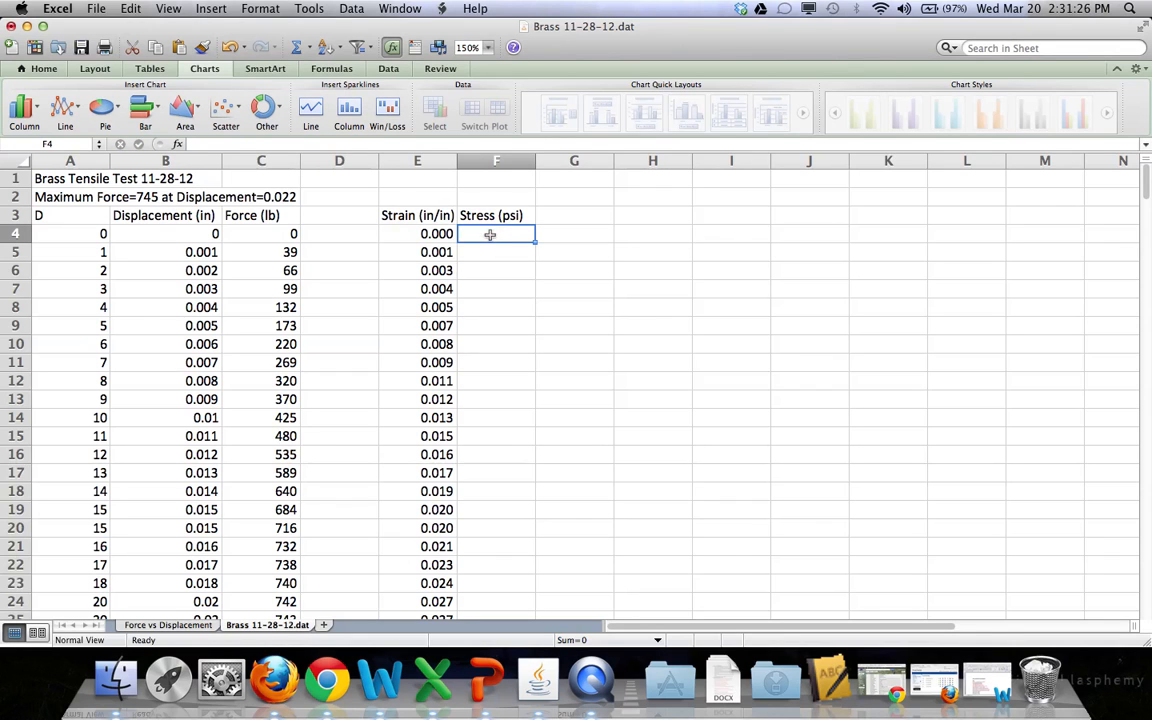
- Calculate stress in cell F4 by dividing the force by the cross-sectional area, using the formula =C4/0.012
type("=")
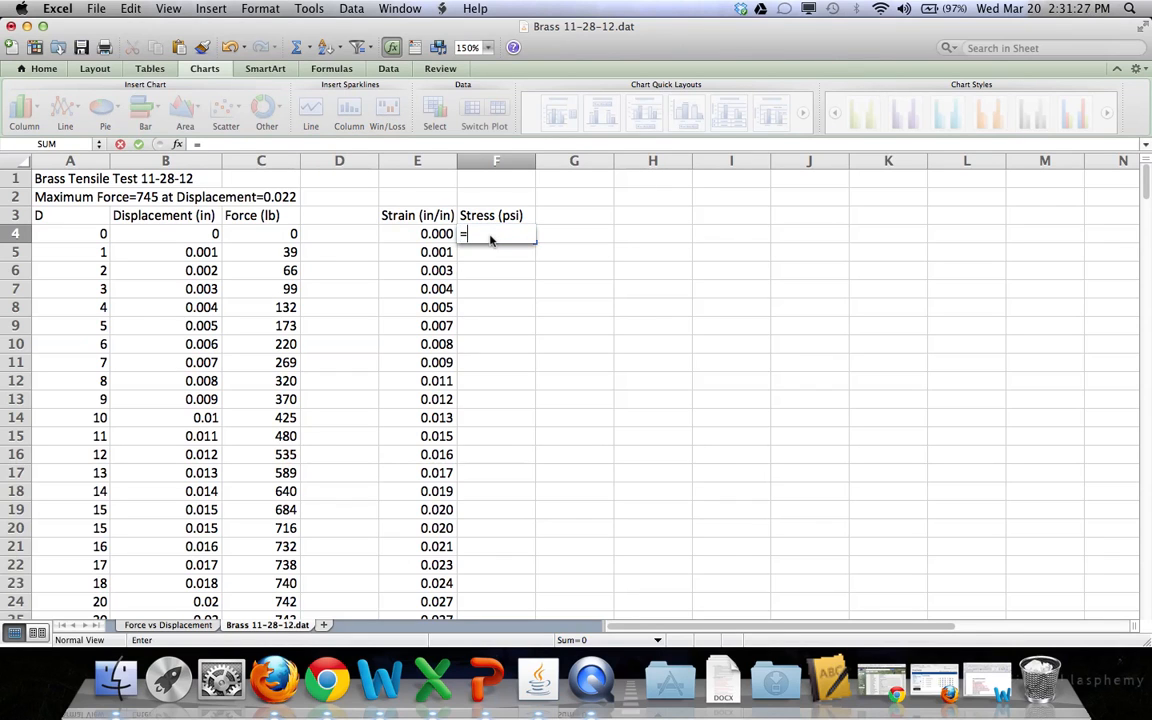
left_click(267, 235)
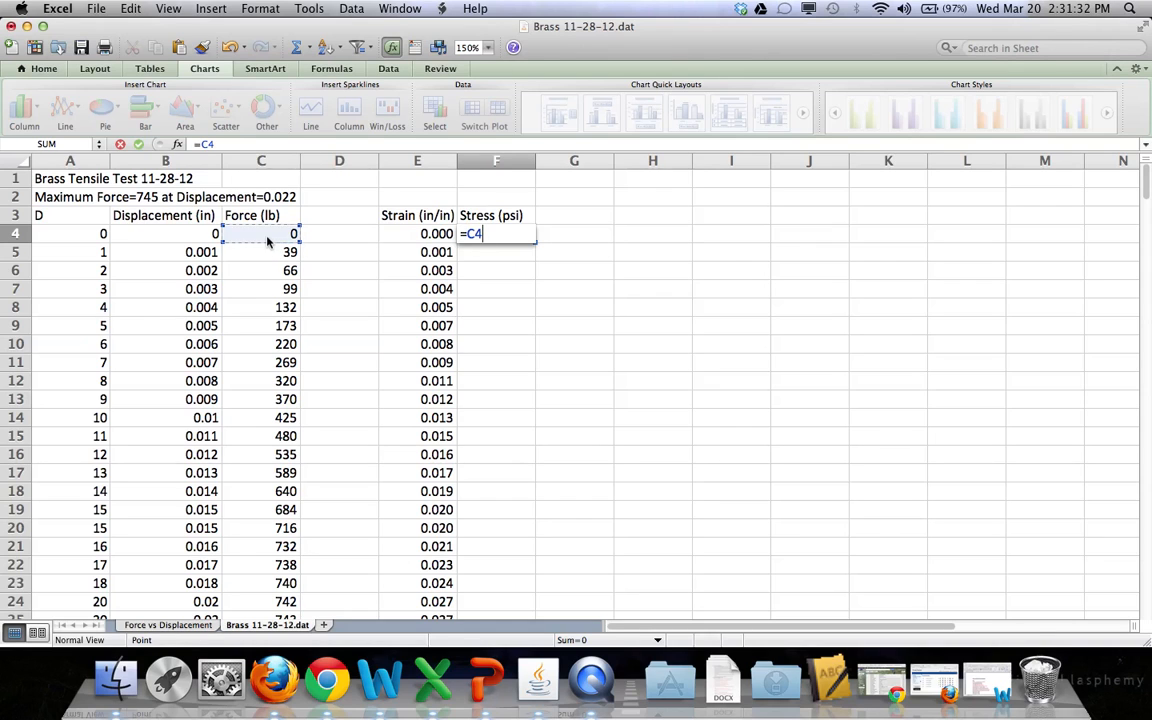
type("/")
type("0.012")
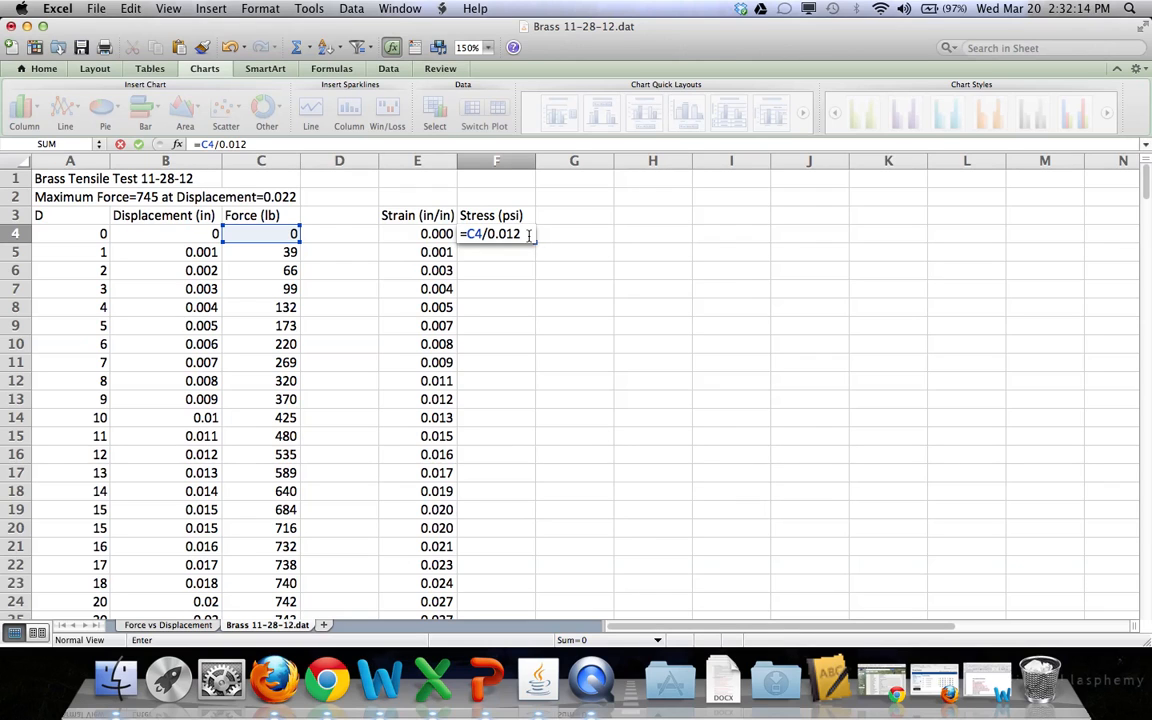
key("Return")
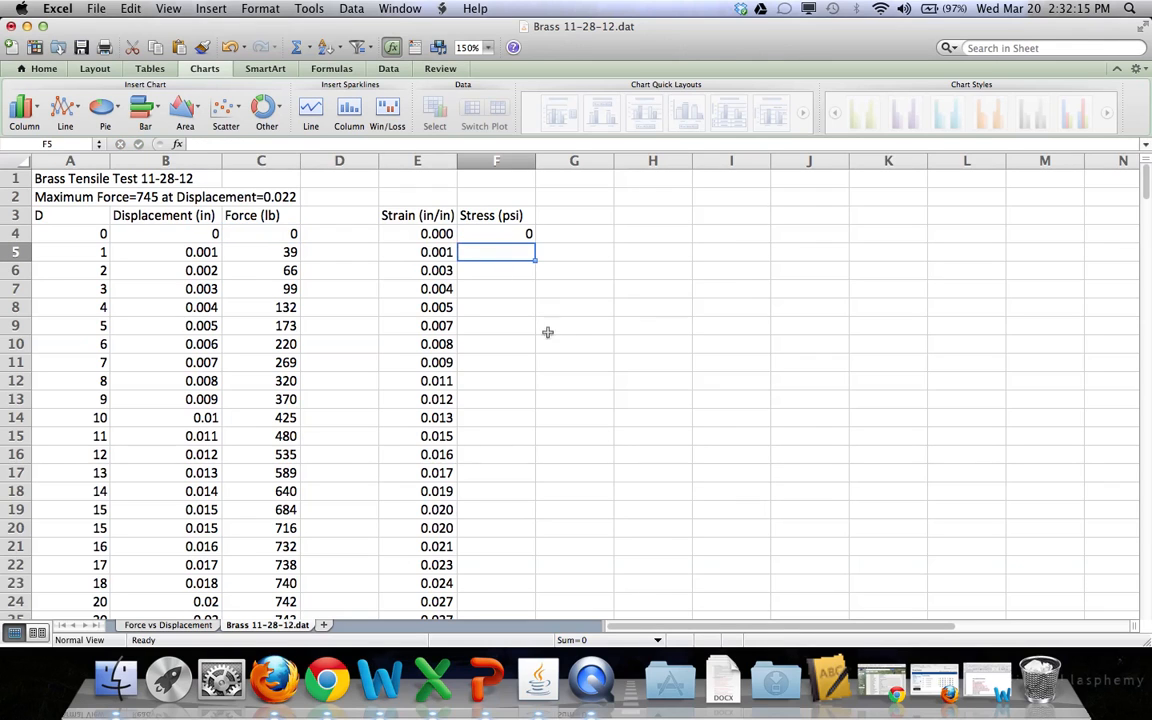
- Fill the stress formula from F4 down to F78, the last row of data
left_click(522, 234)
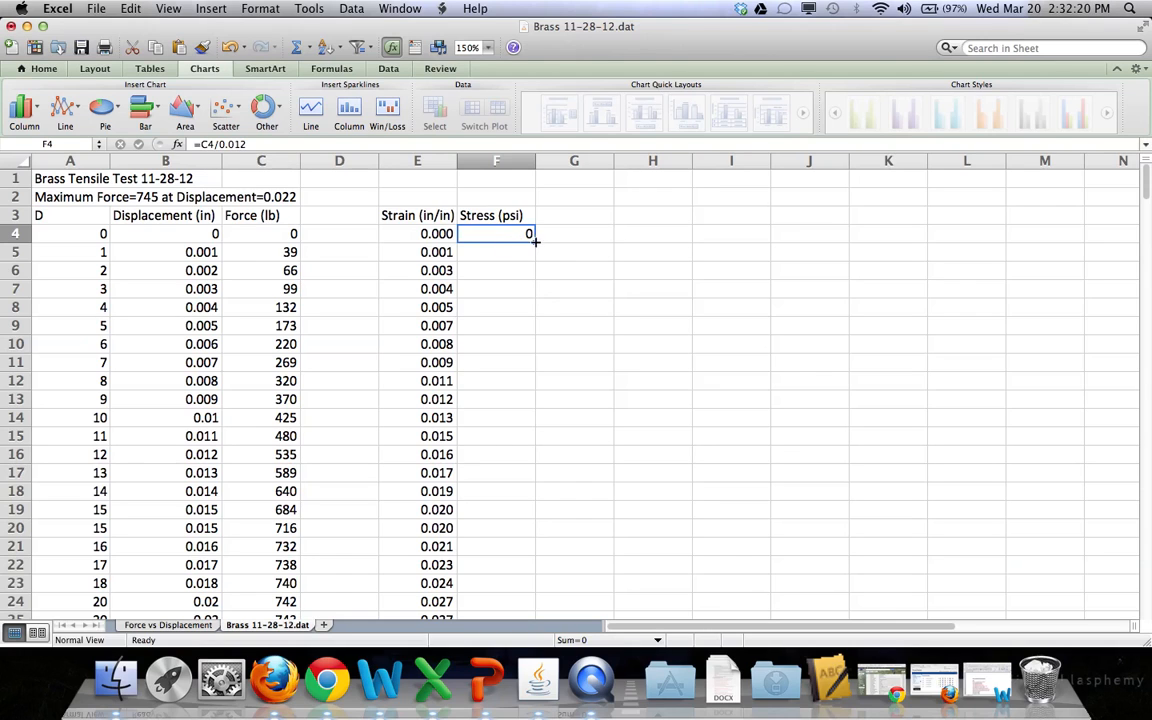
left_click_drag(534, 240, 541, 414)
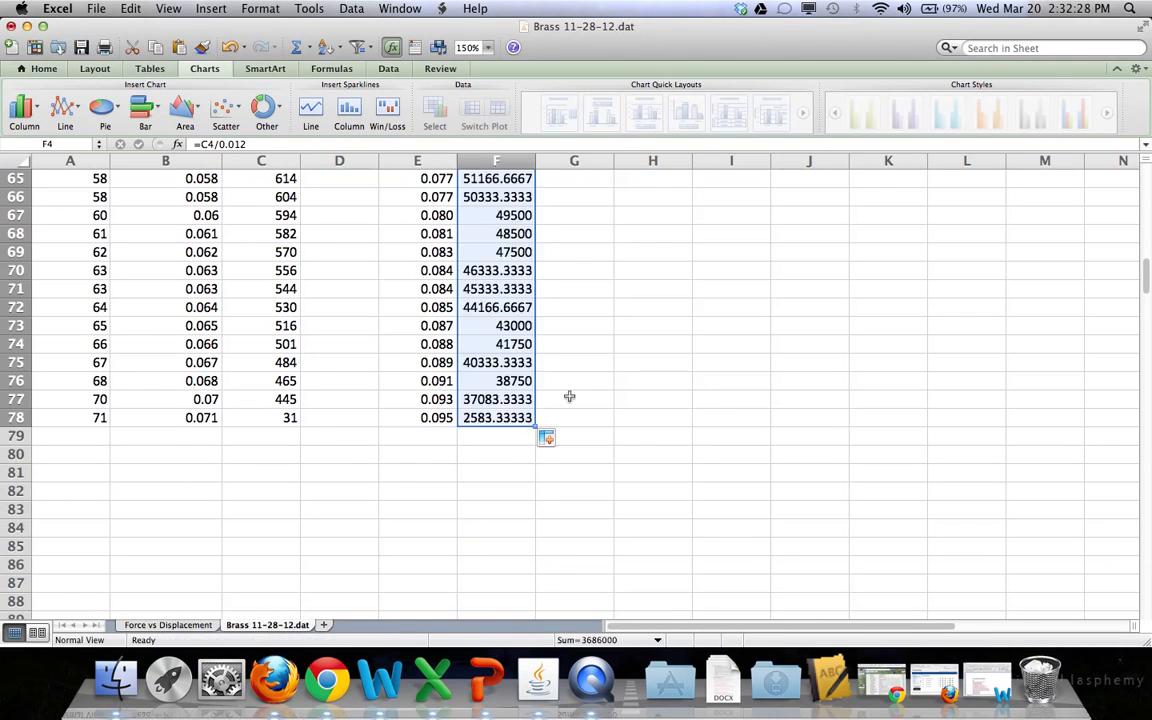
scroll(608, 381, "up", 7)
scroll(608, 381, "up", 9)
scroll(608, 381, "up", 6)
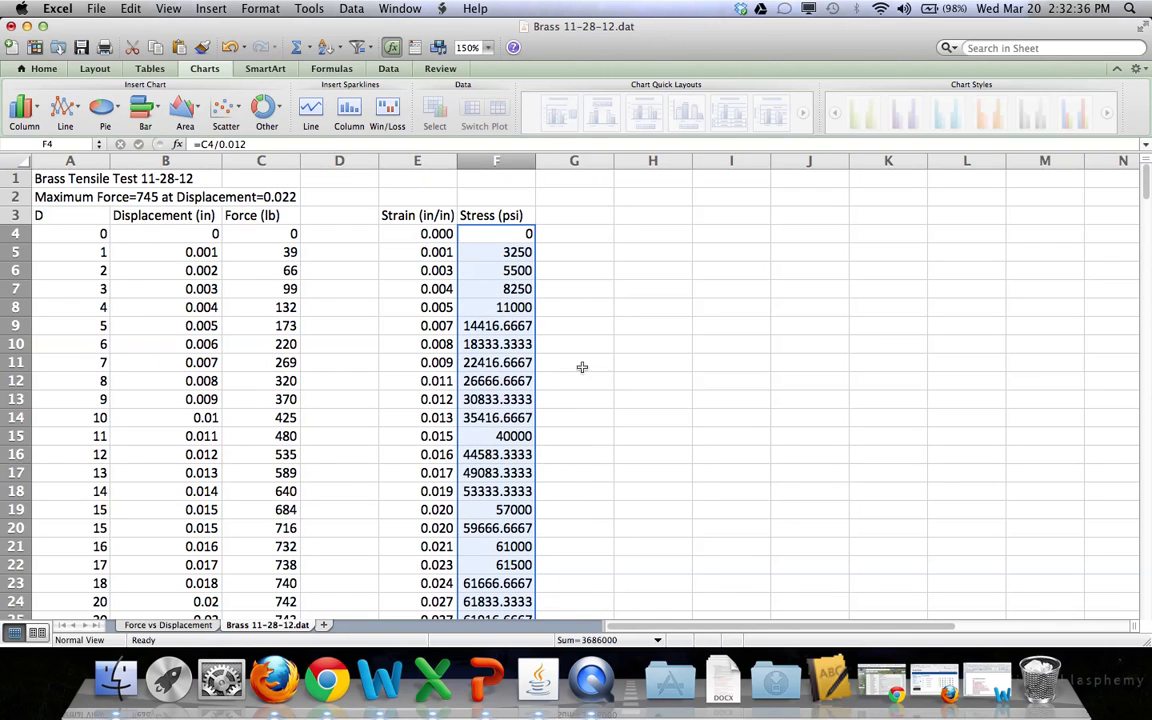
- Format the stress values in F4:F78 as Number with 0 decimal places and check the column down to its end
left_click(268, 10)
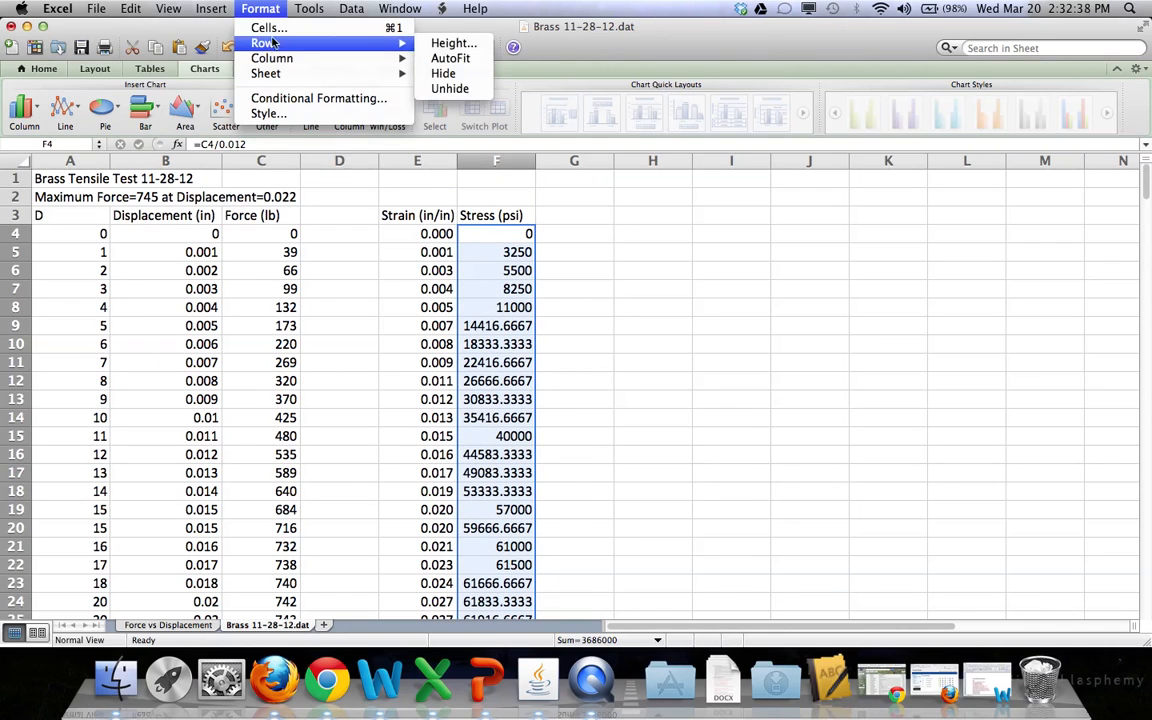
left_click(272, 28)
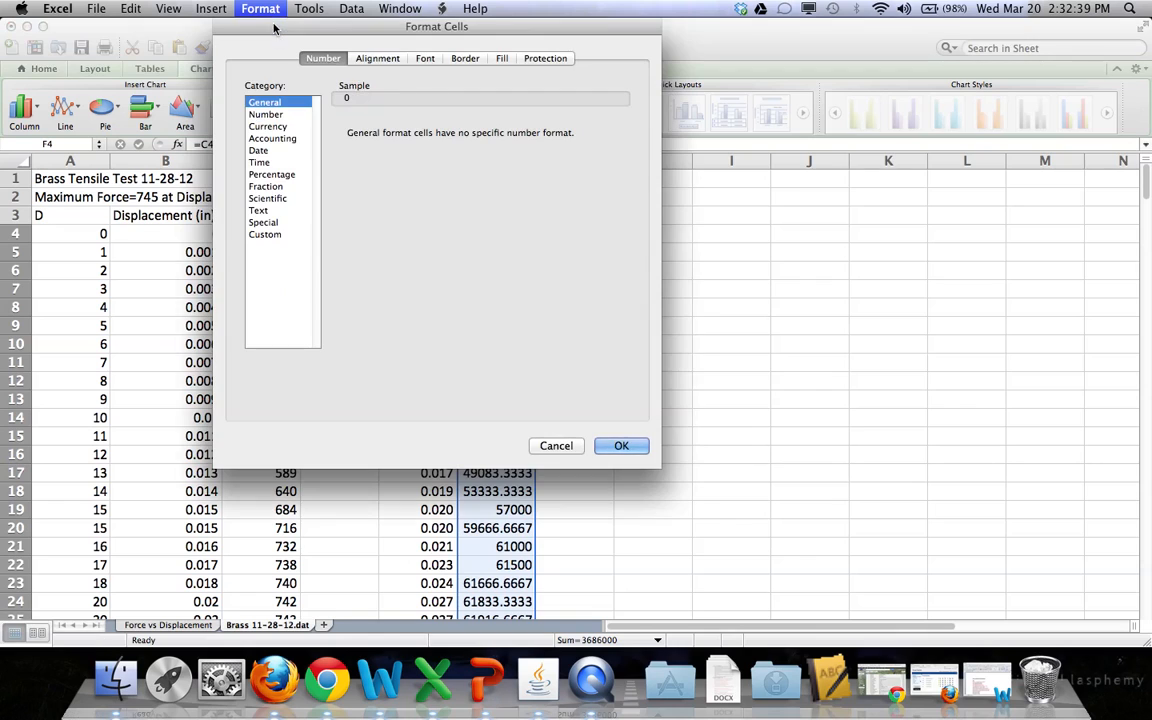
left_click(262, 115)
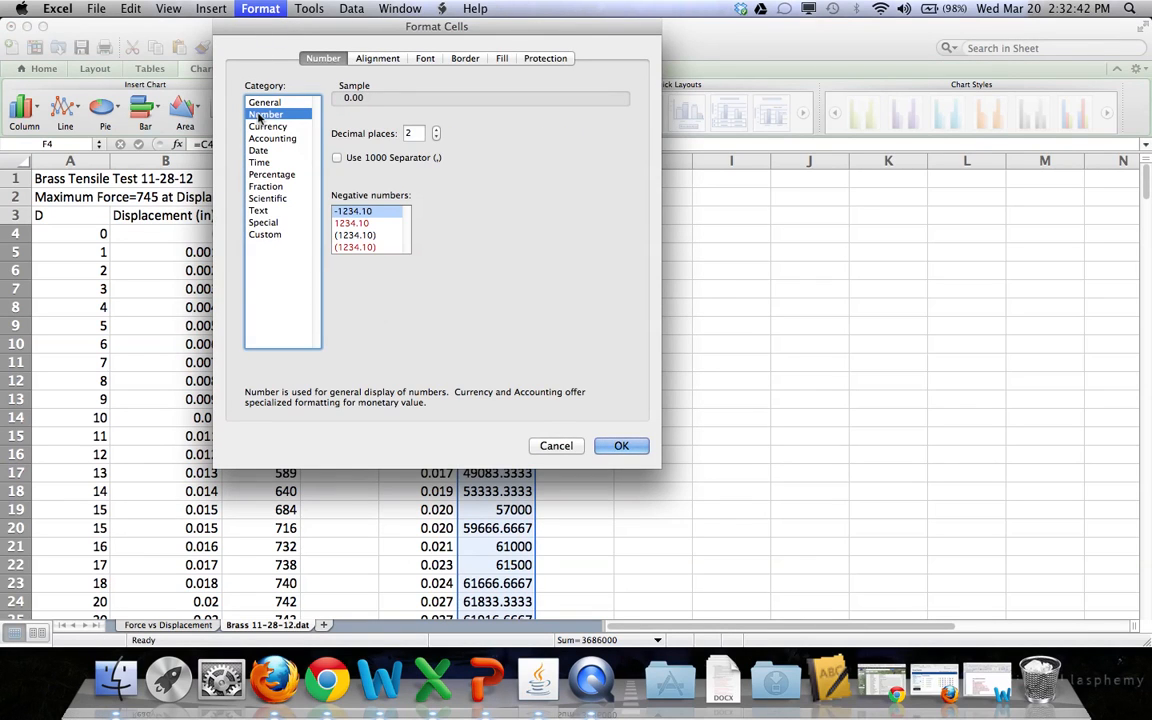
left_click(436, 130)
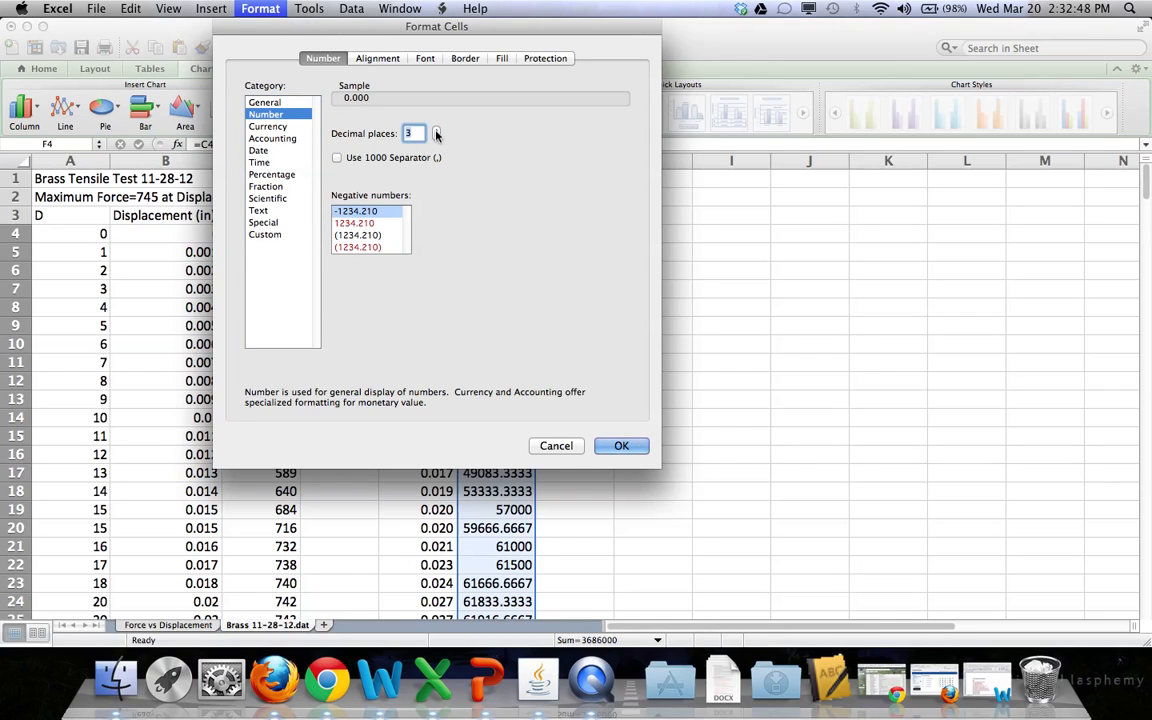
left_click(436, 138)
left_click(436, 138)
left_click(436, 138)
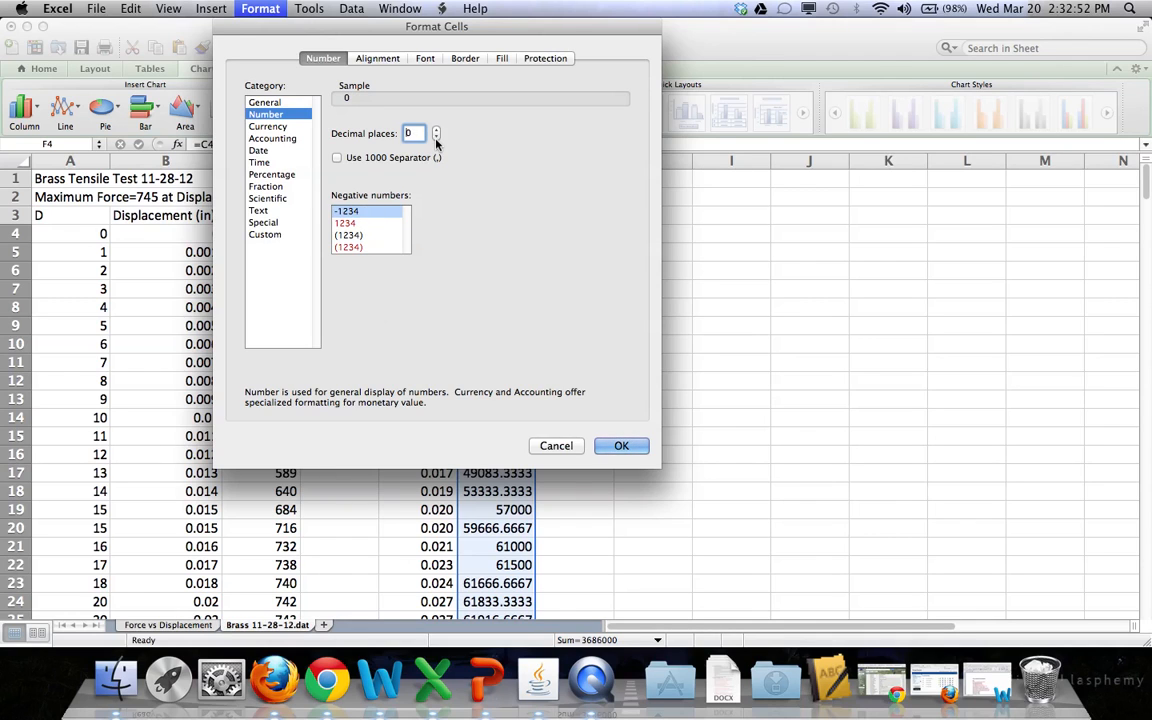
left_click(621, 447)
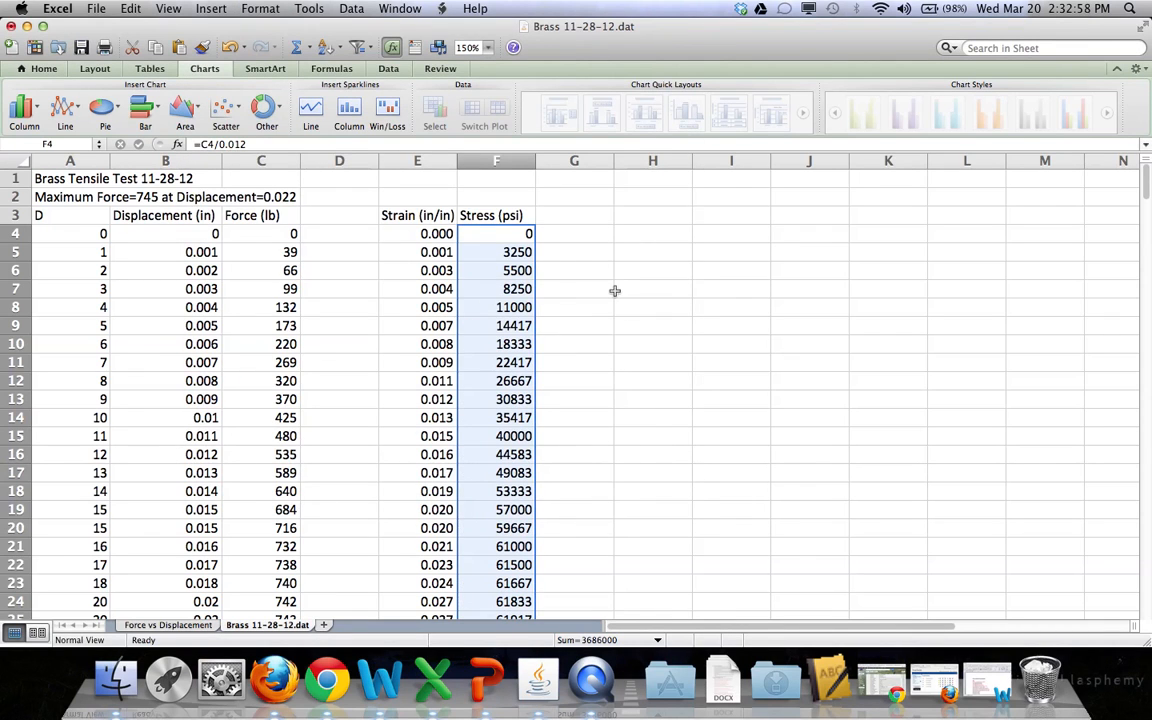
scroll(590, 271, "down", 3)
scroll(572, 271, "down", 20)
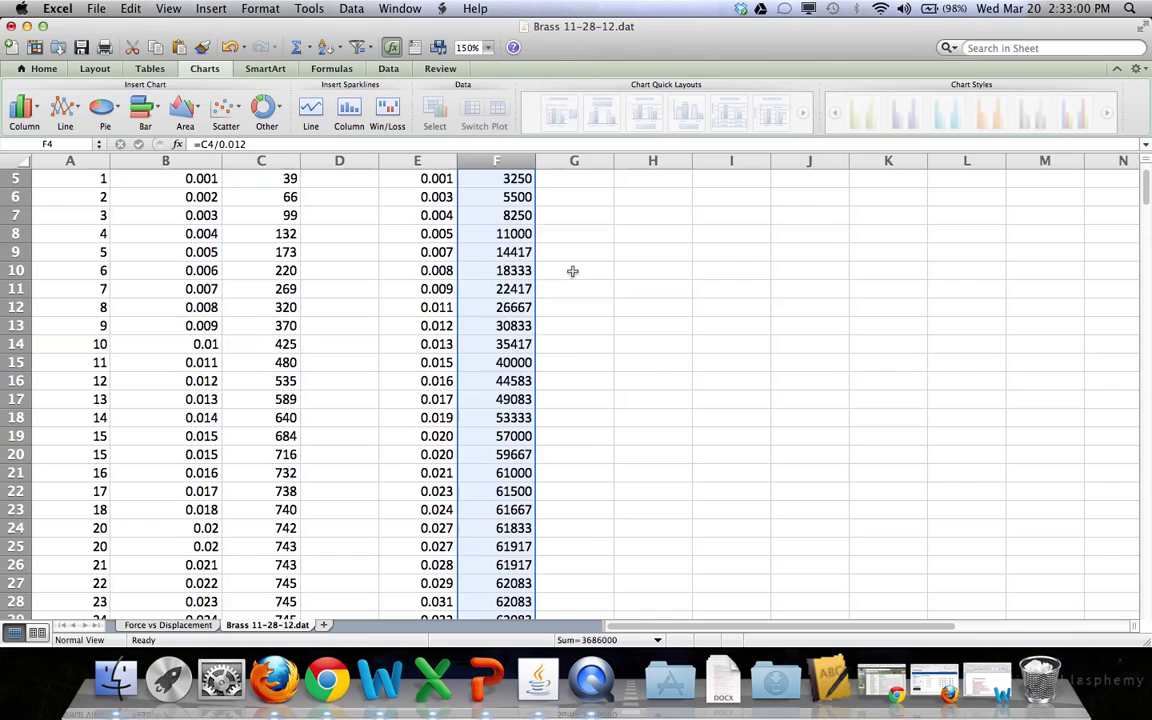
scroll(572, 271, "down", 18)
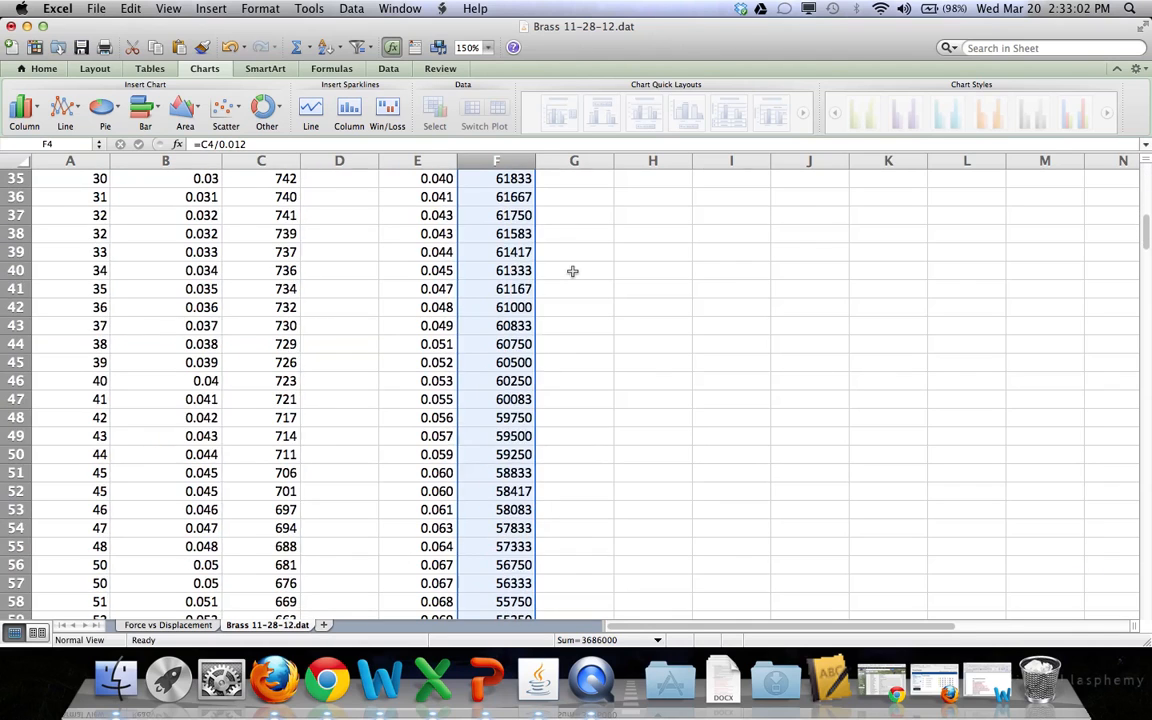
scroll(572, 271, "down", 19)
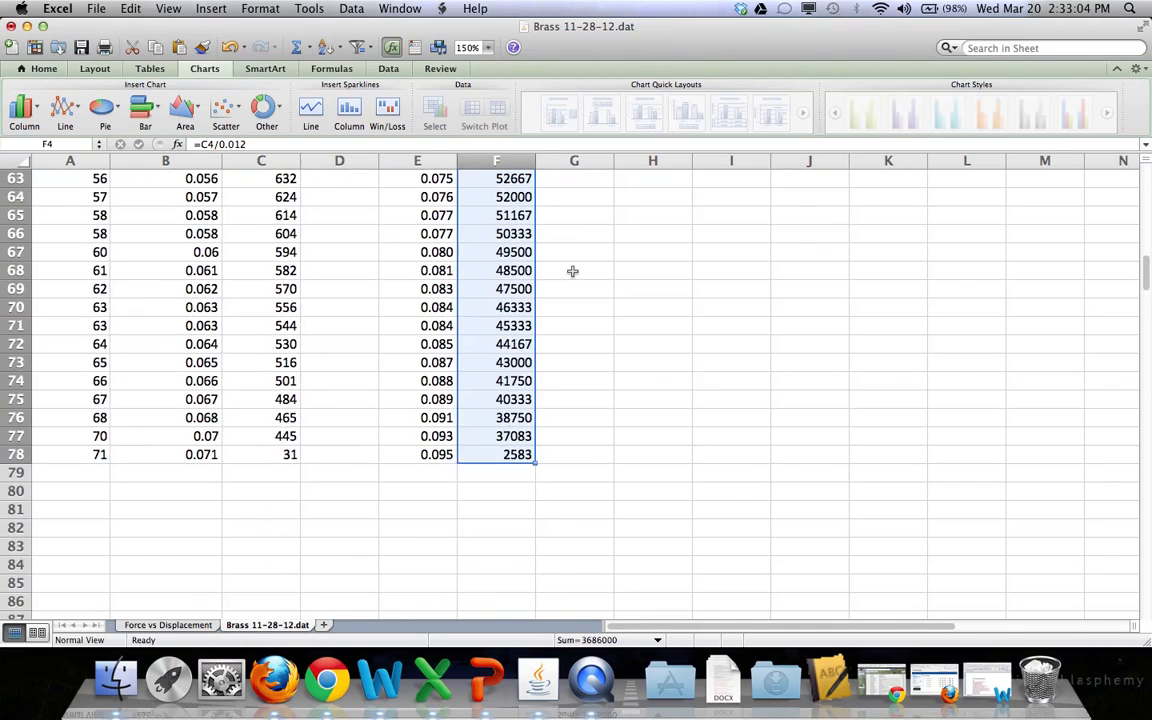
- Insert a Smooth Lined Scatter chart from the strain and stress data in E4:F78 and delete its legend
scroll(572, 271, "up", 20)
scroll(572, 271, "up", 20)
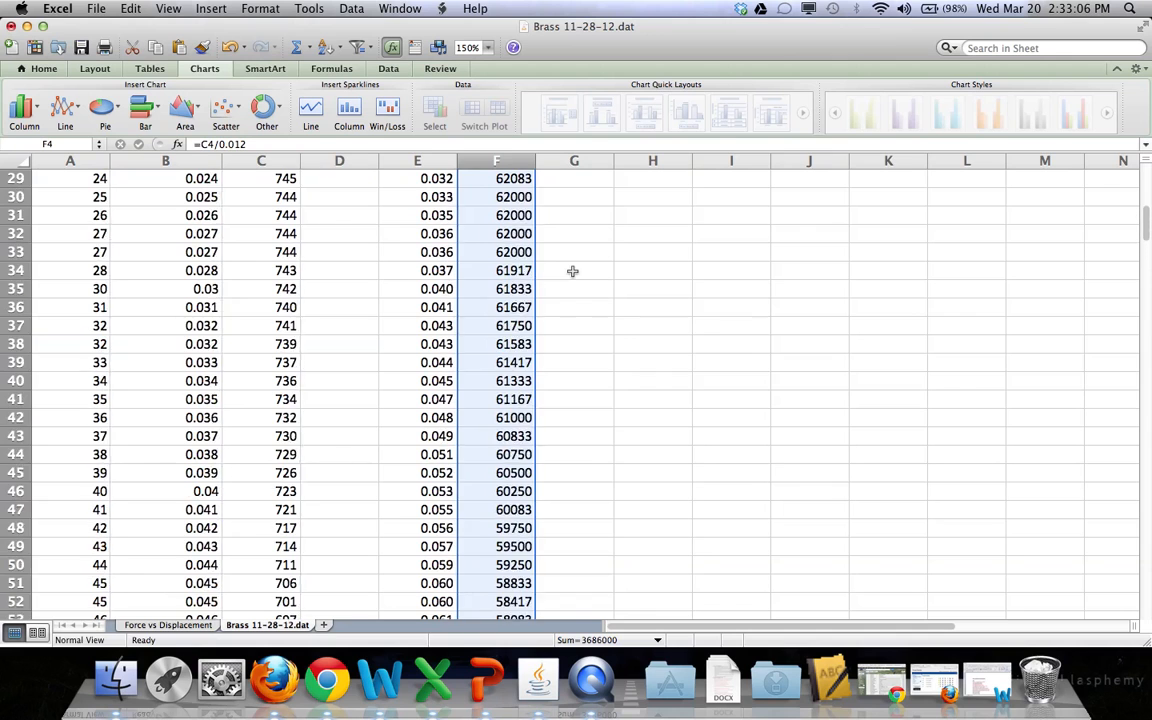
left_click(572, 271)
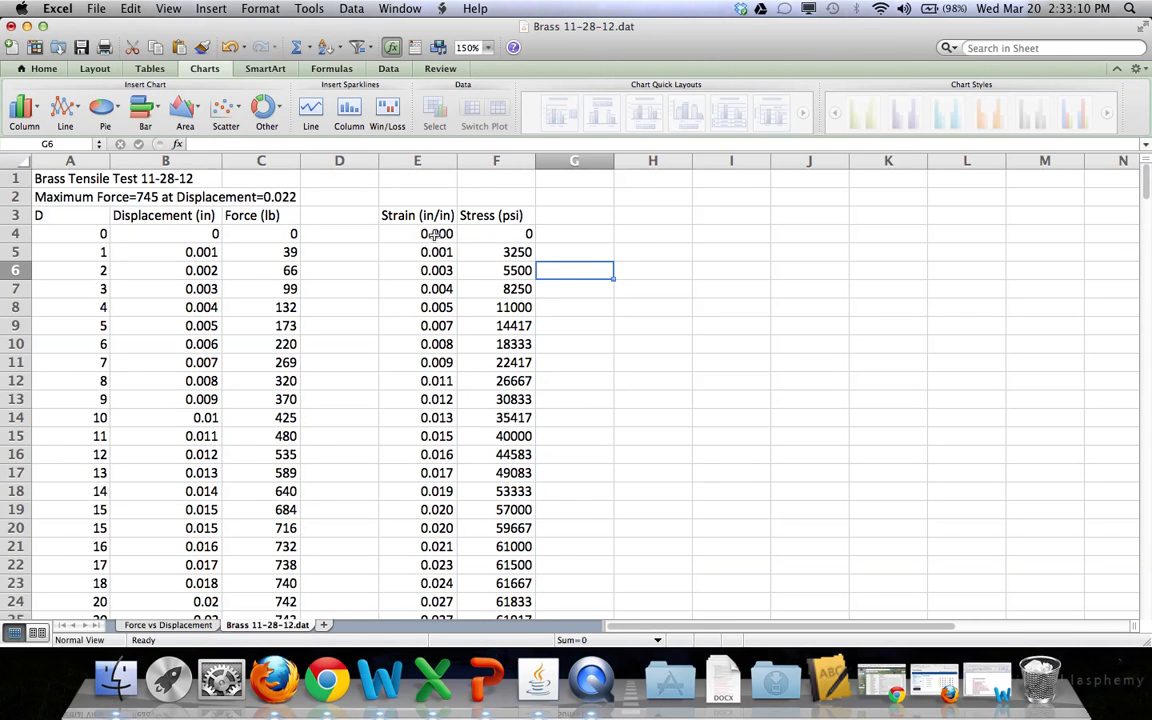
left_click_drag(431, 233, 484, 497)
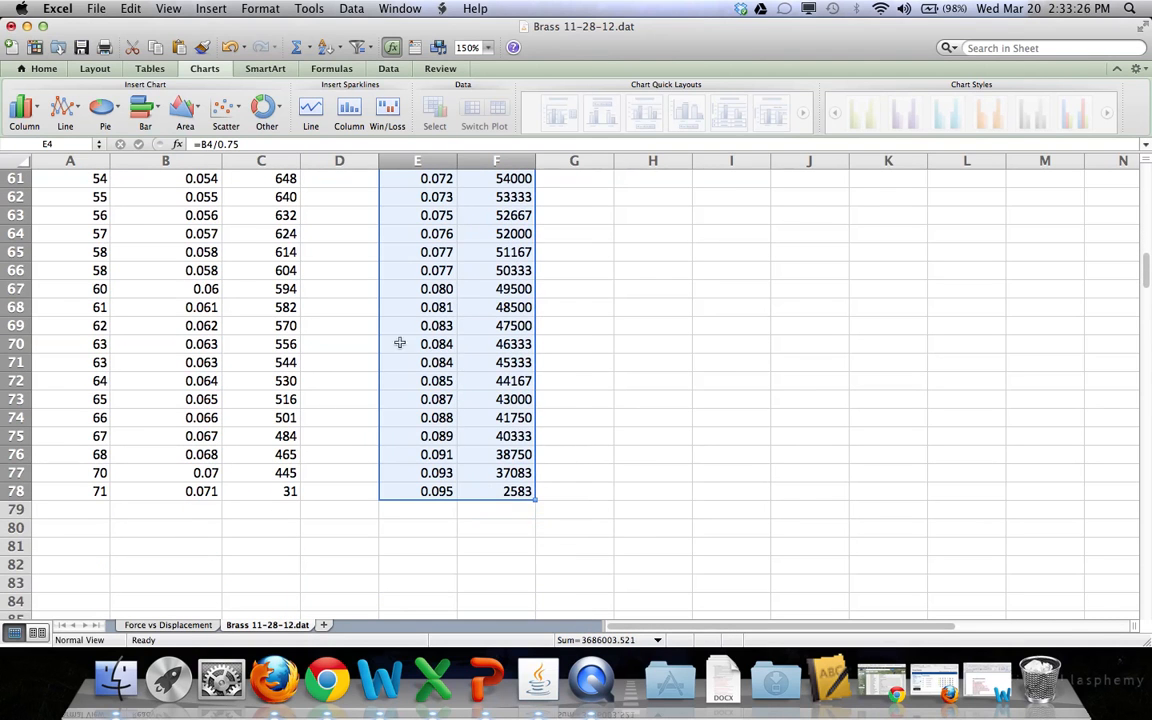
left_click(229, 110)
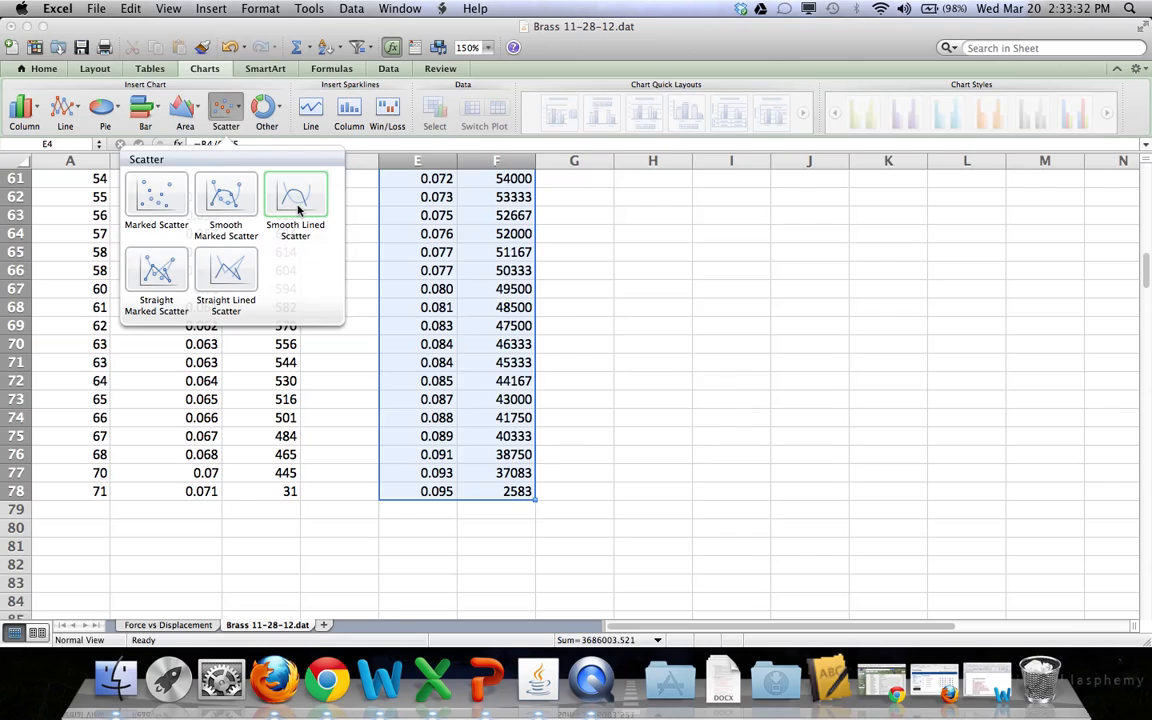
left_click(297, 207)
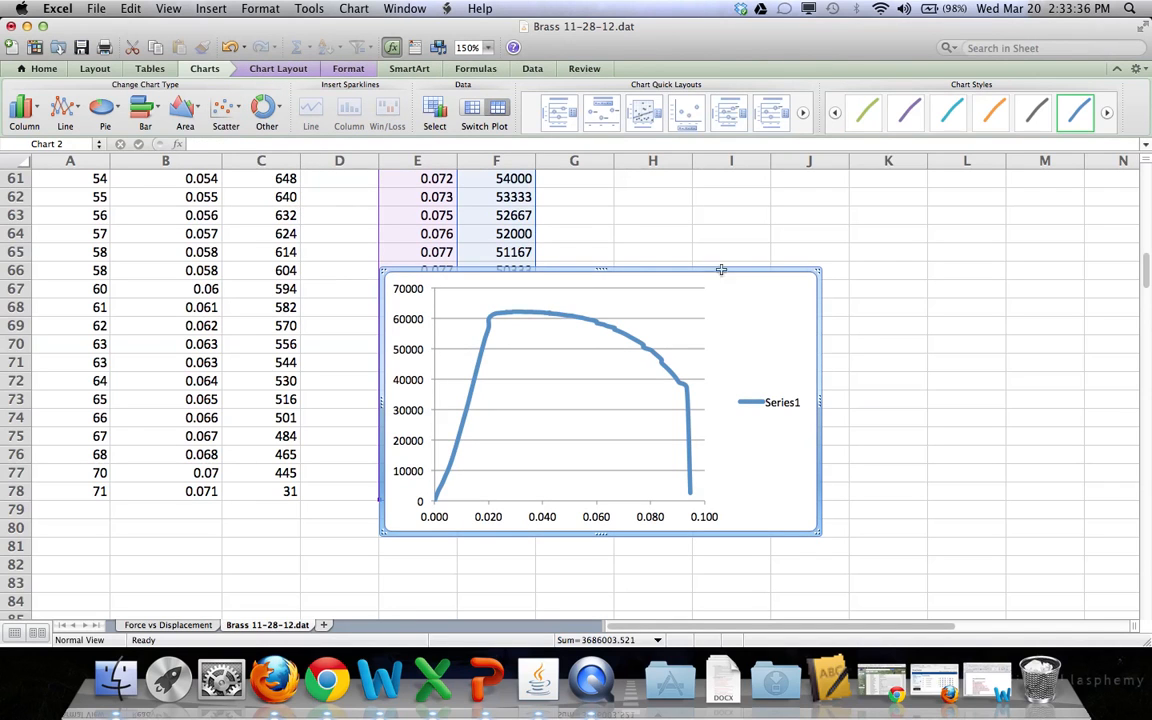
left_click(783, 405)
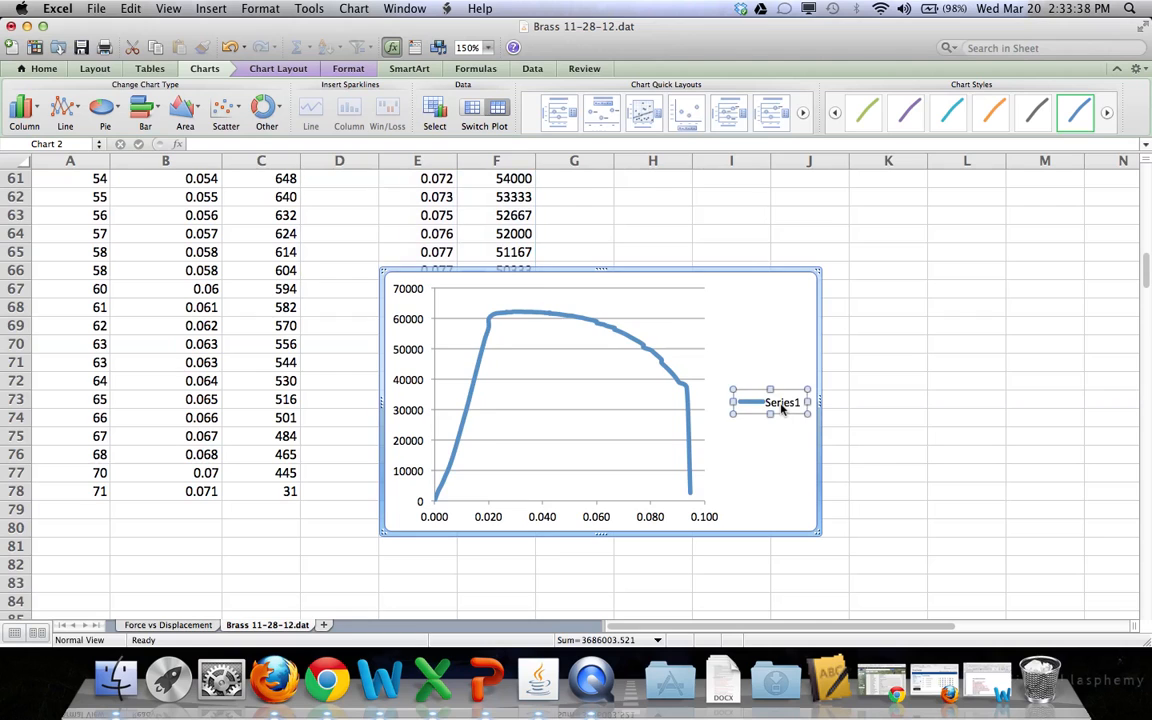
key("BackSpace")
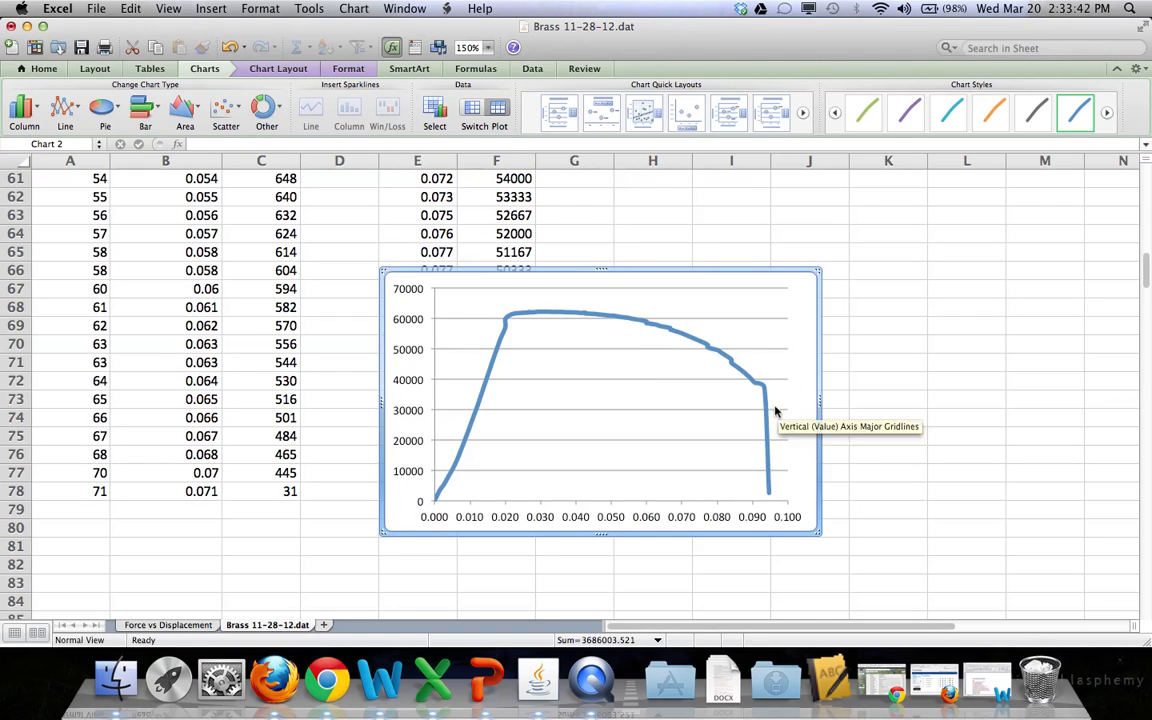
- Compare the new stress-strain curve with the chart on the Force vs Displacement sheet
left_click(170, 625)
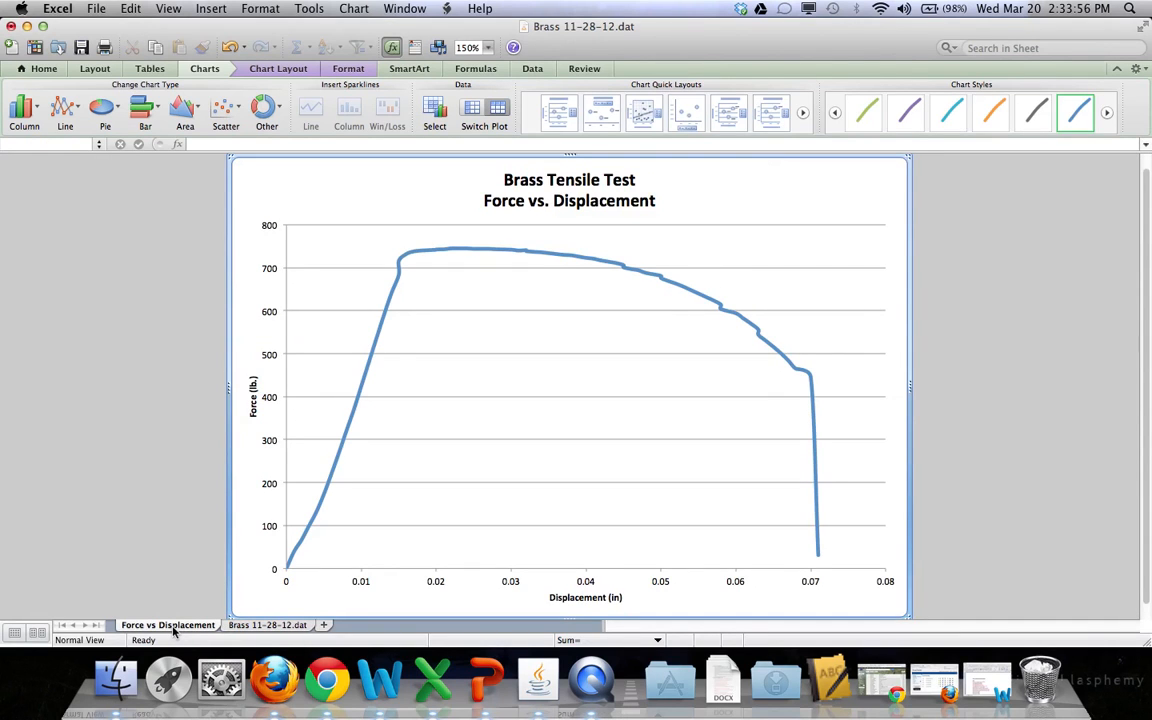
left_click(238, 626)
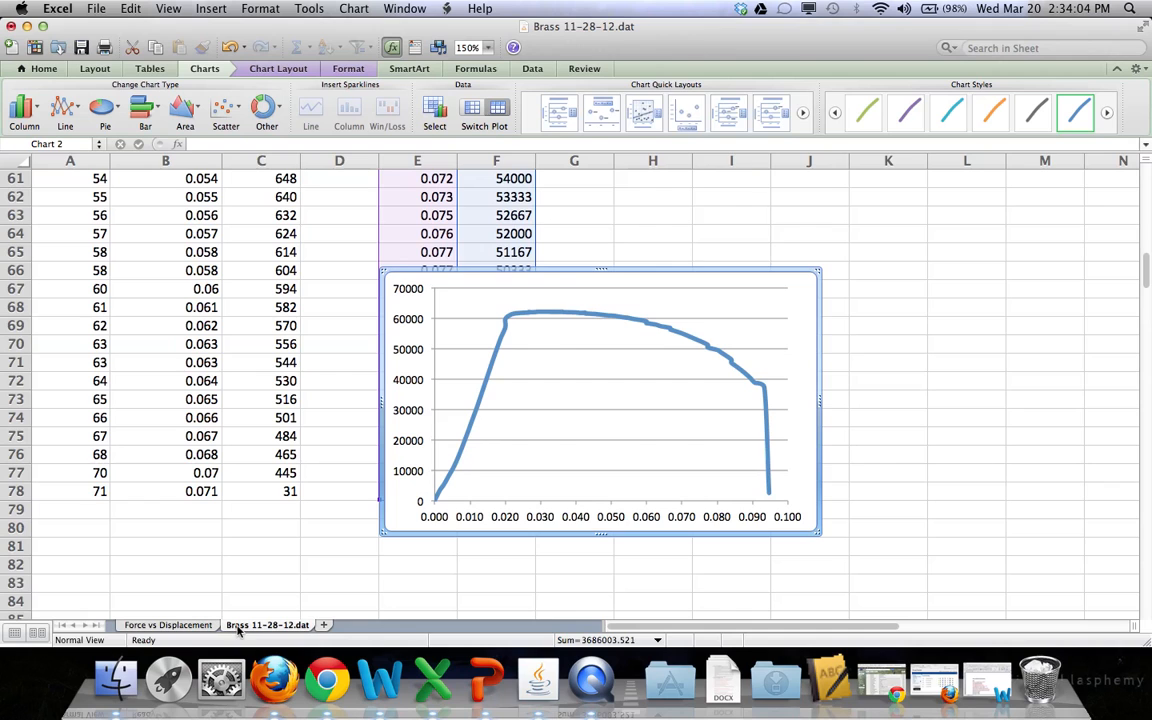
left_click(185, 626)
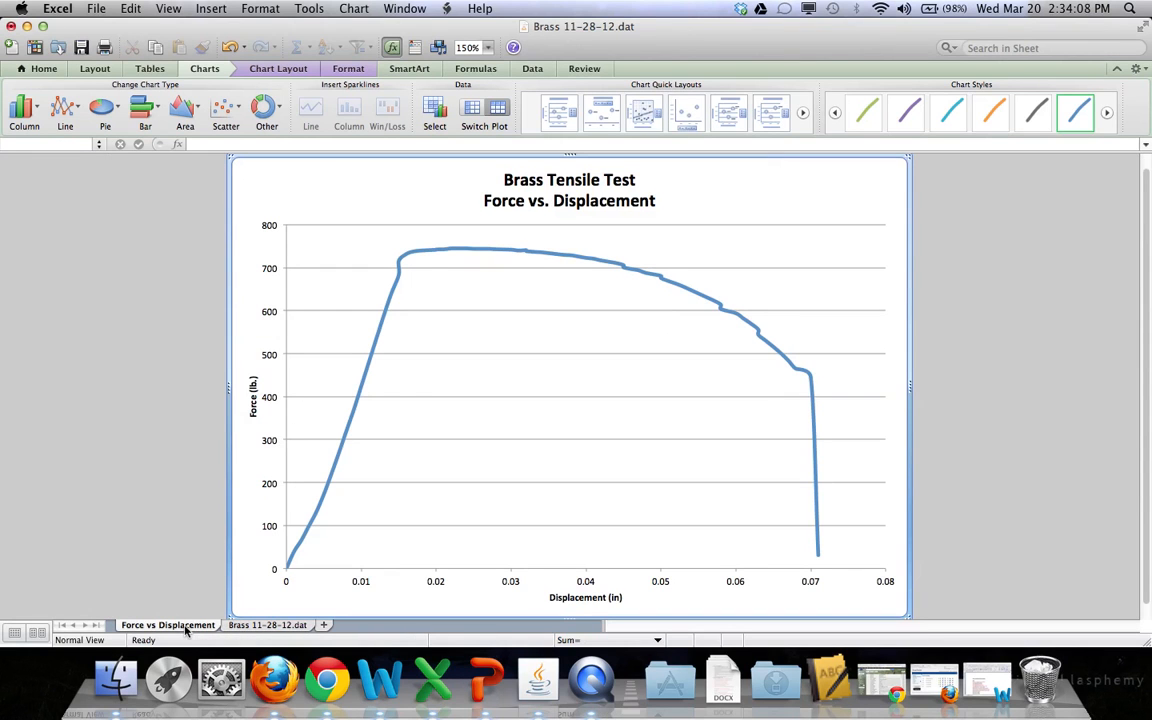
left_click(241, 626)
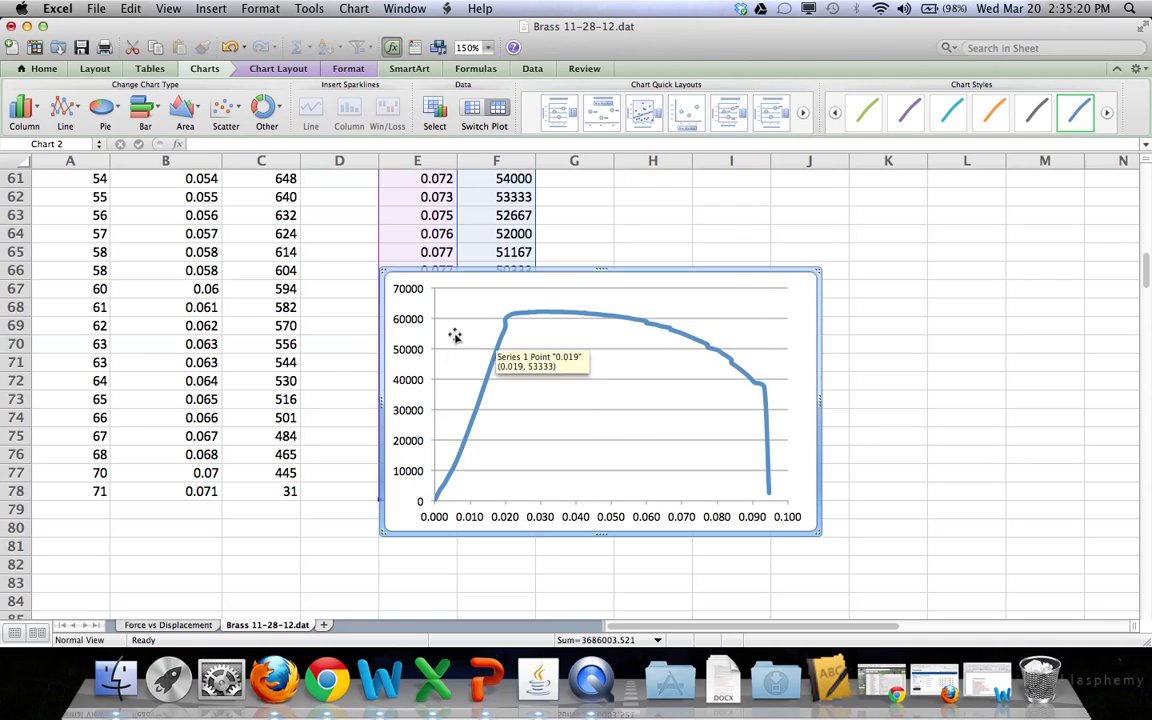
- Add a title above the stress-strain chart reading "Brass Tensile Test" with "Stress vs Strain" on a second line
left_click(448, 290)
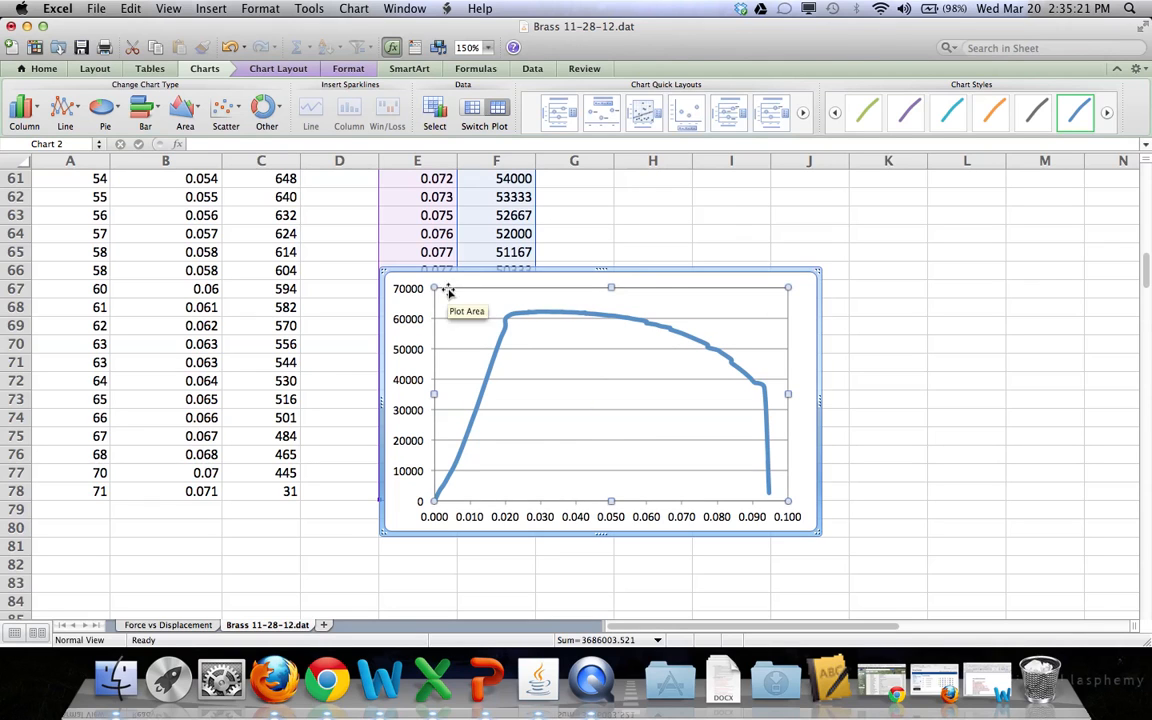
left_click(390, 276)
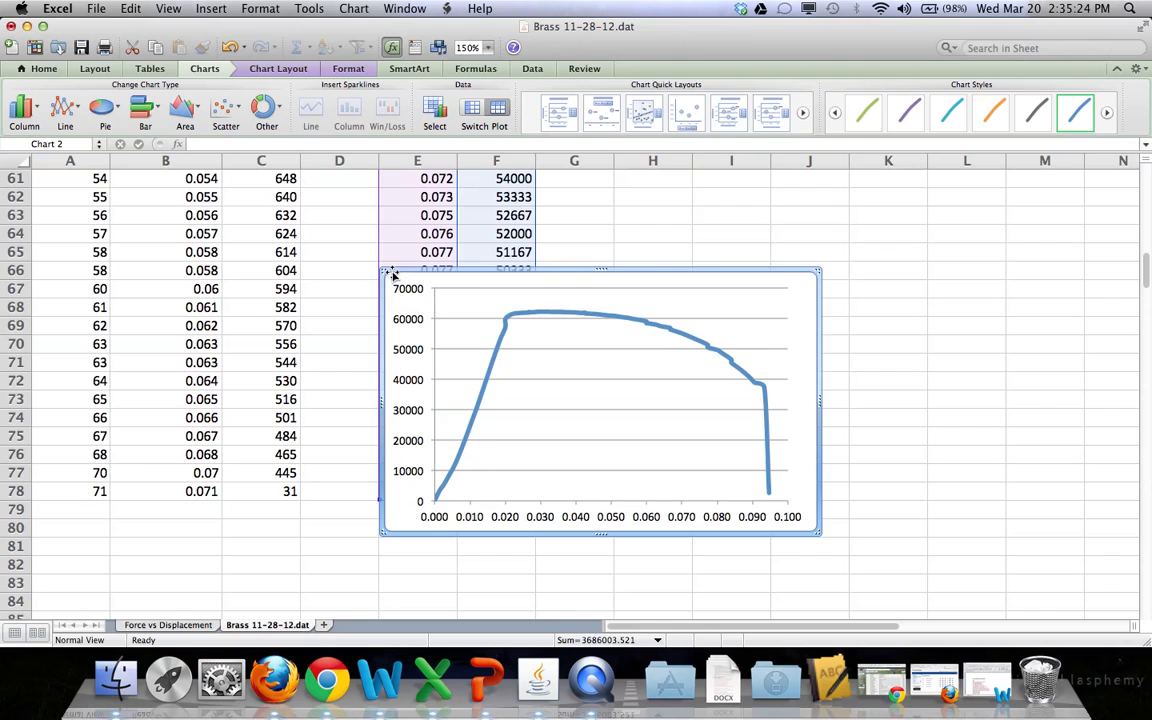
left_click(294, 72)
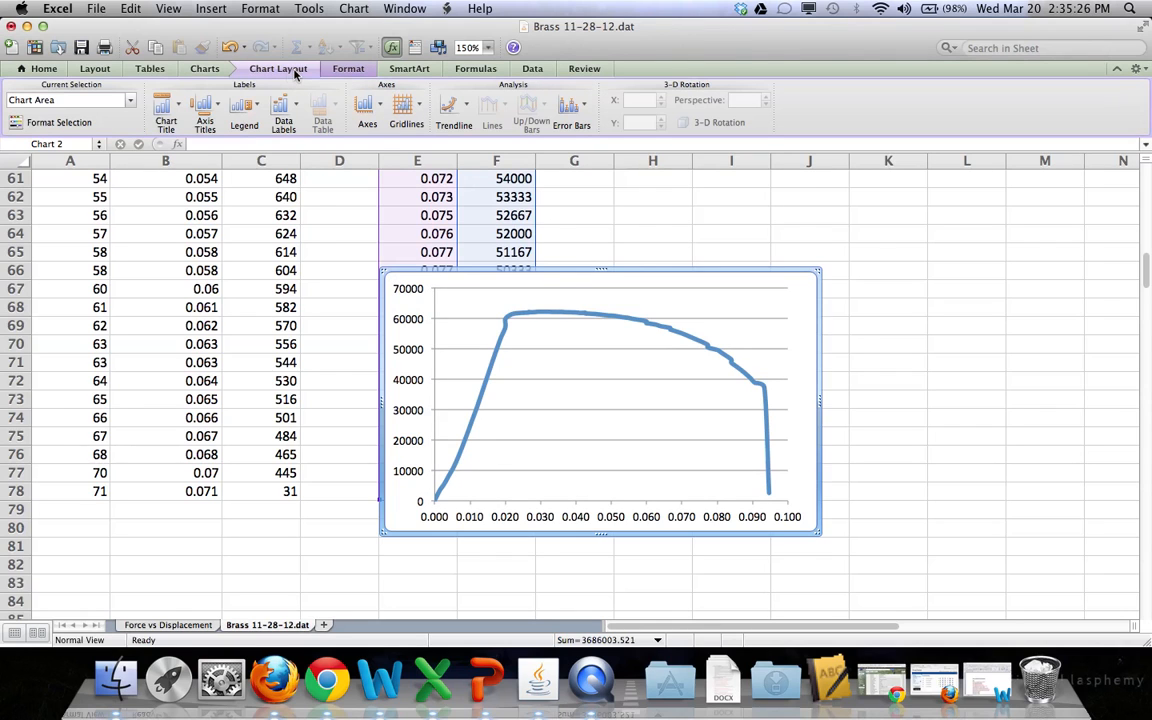
left_click(164, 104)
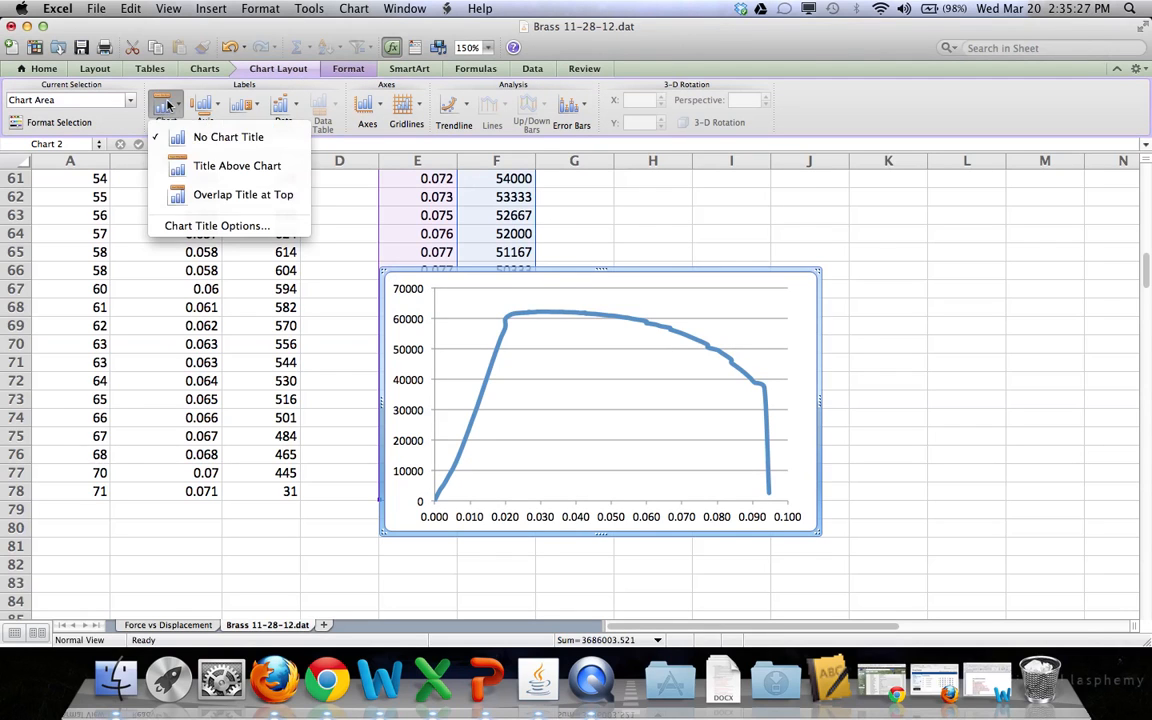
left_click(237, 166)
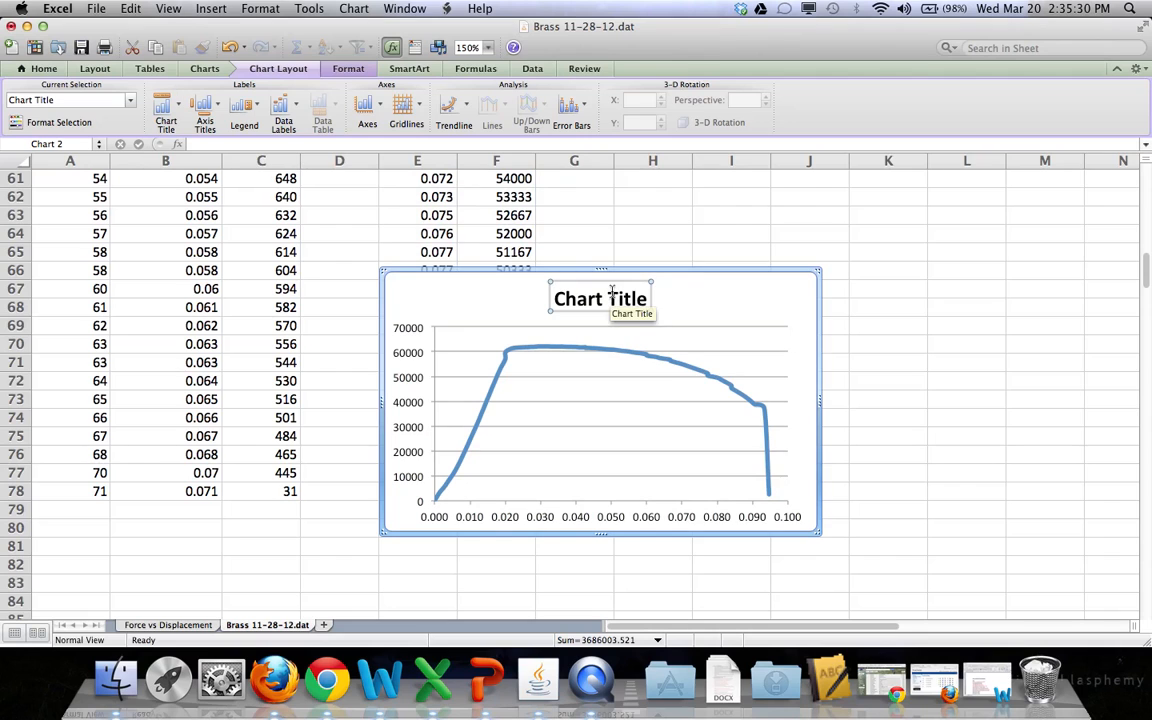
left_click_drag(649, 301, 535, 299)
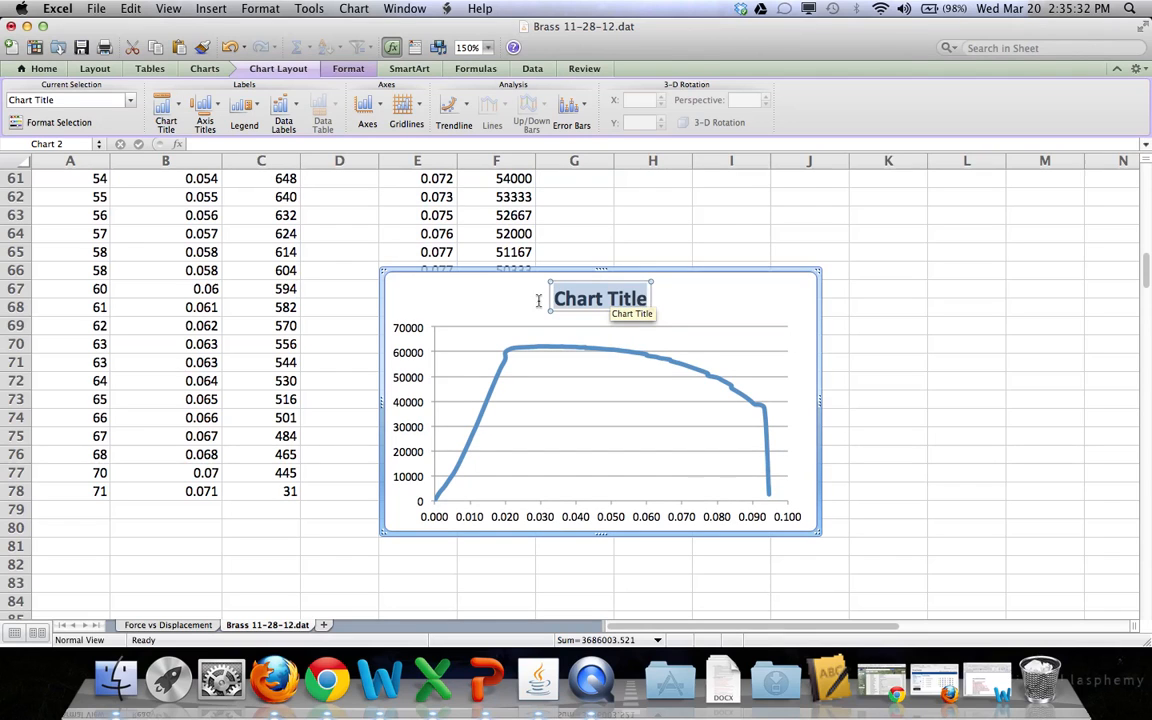
type("Brass")
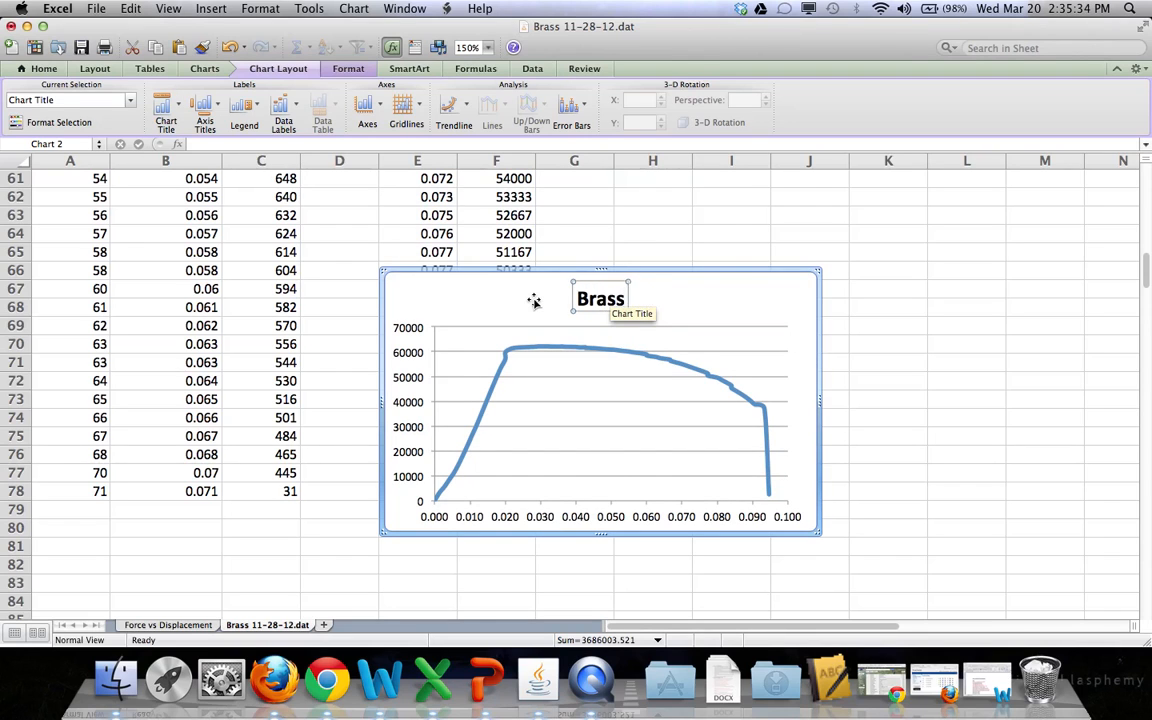
type(" Tensile Test")
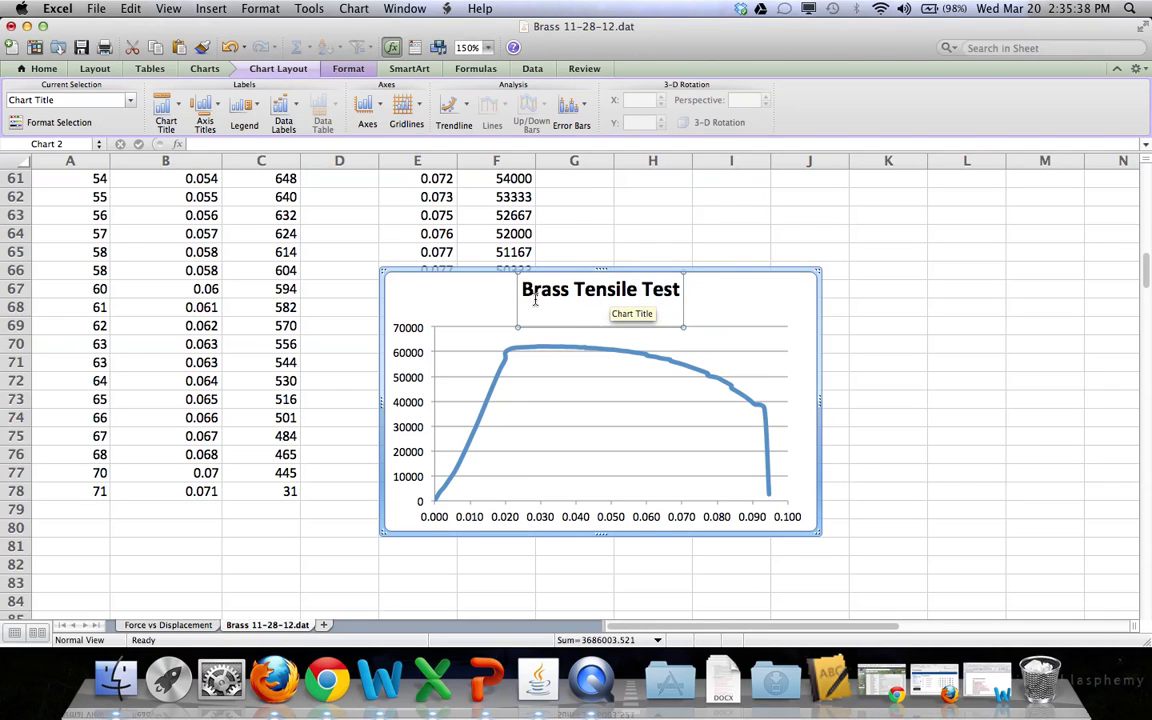
key("Return")
type("Stress v")
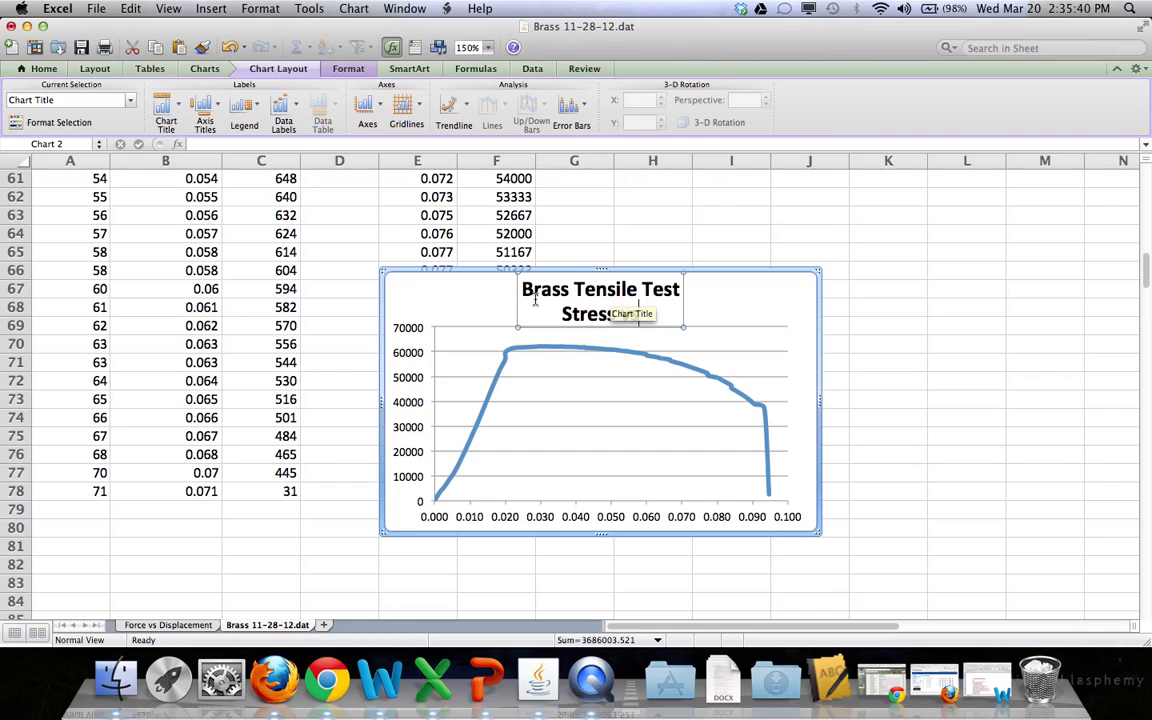
type("s Strain")
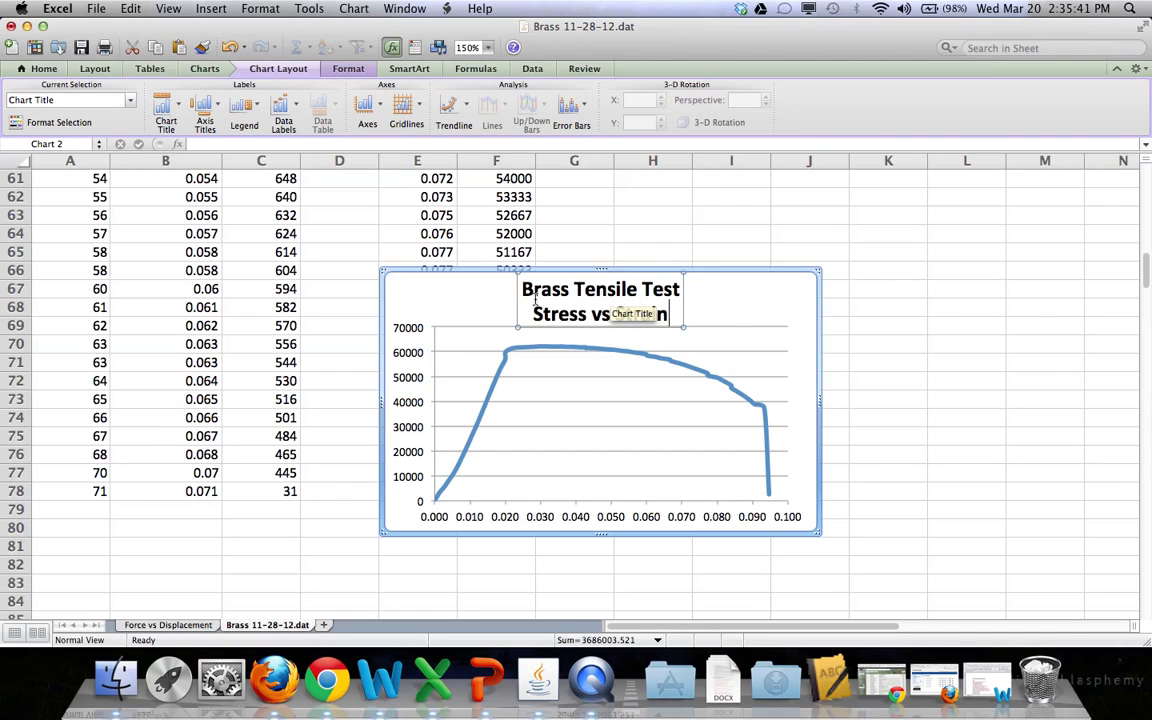
left_click(737, 307)
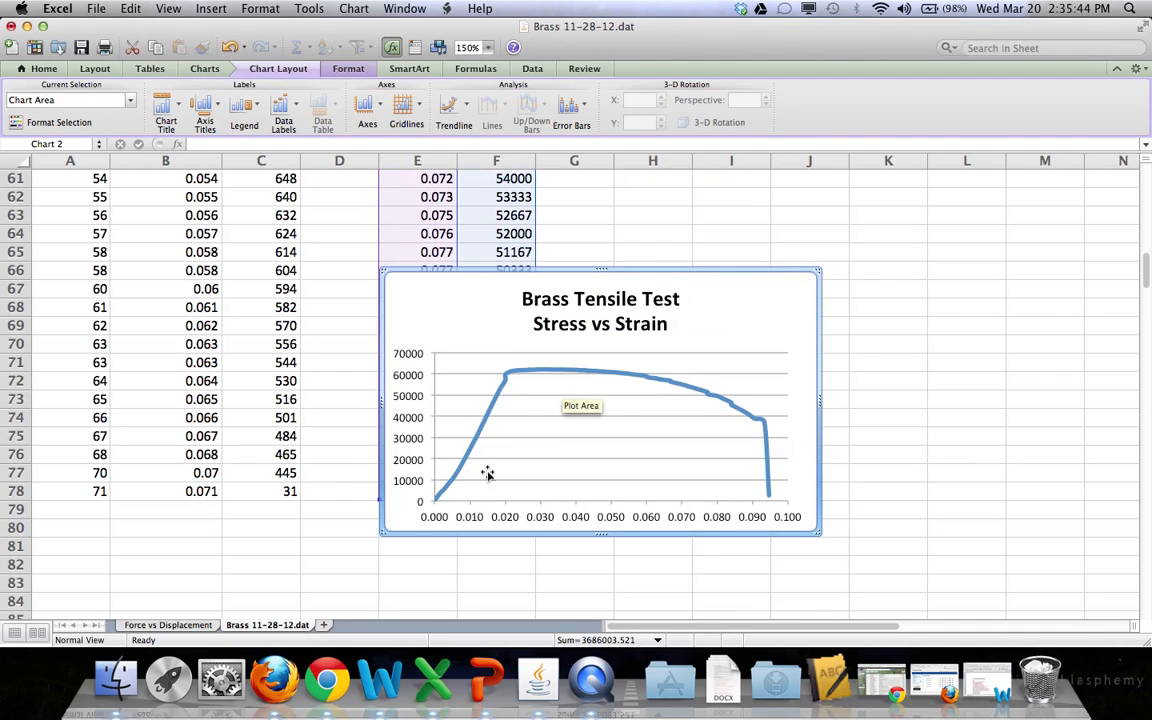
- Check the axis titles on the Force vs Displacement chart and add the title "Strain (in/in)" below the stress-strain chart's horizontal axis
left_click(175, 627)
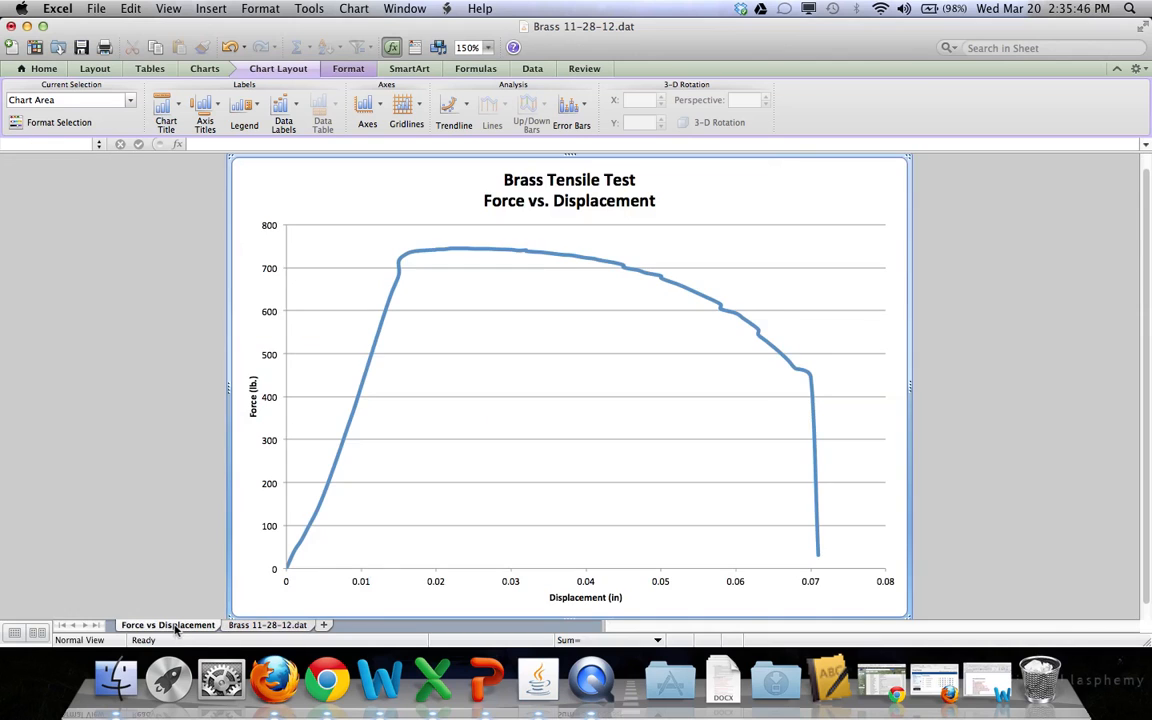
left_click(258, 625)
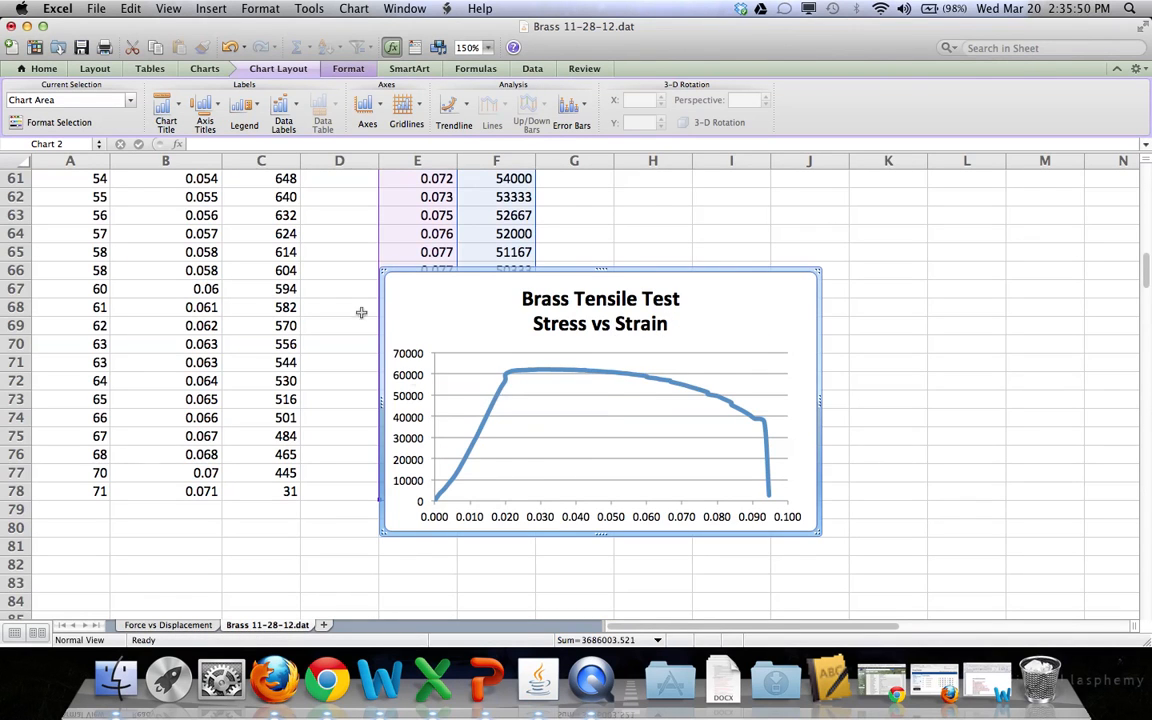
left_click(204, 110)
mouse_move(210, 129)
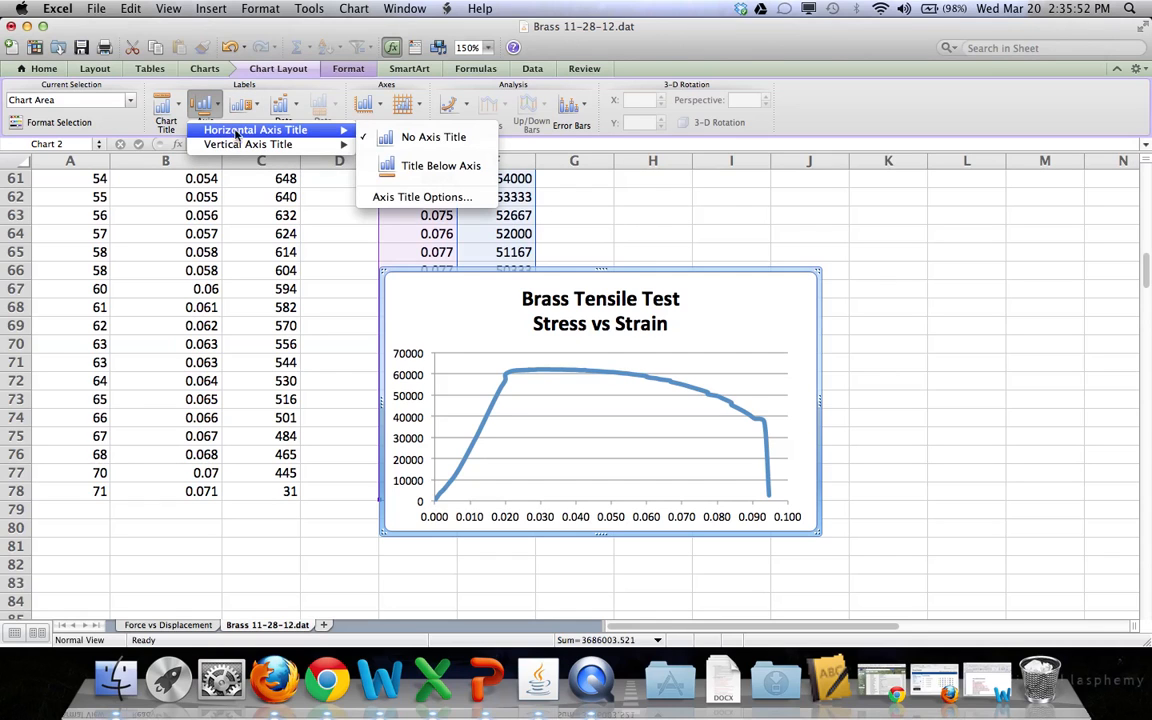
left_click(440, 165)
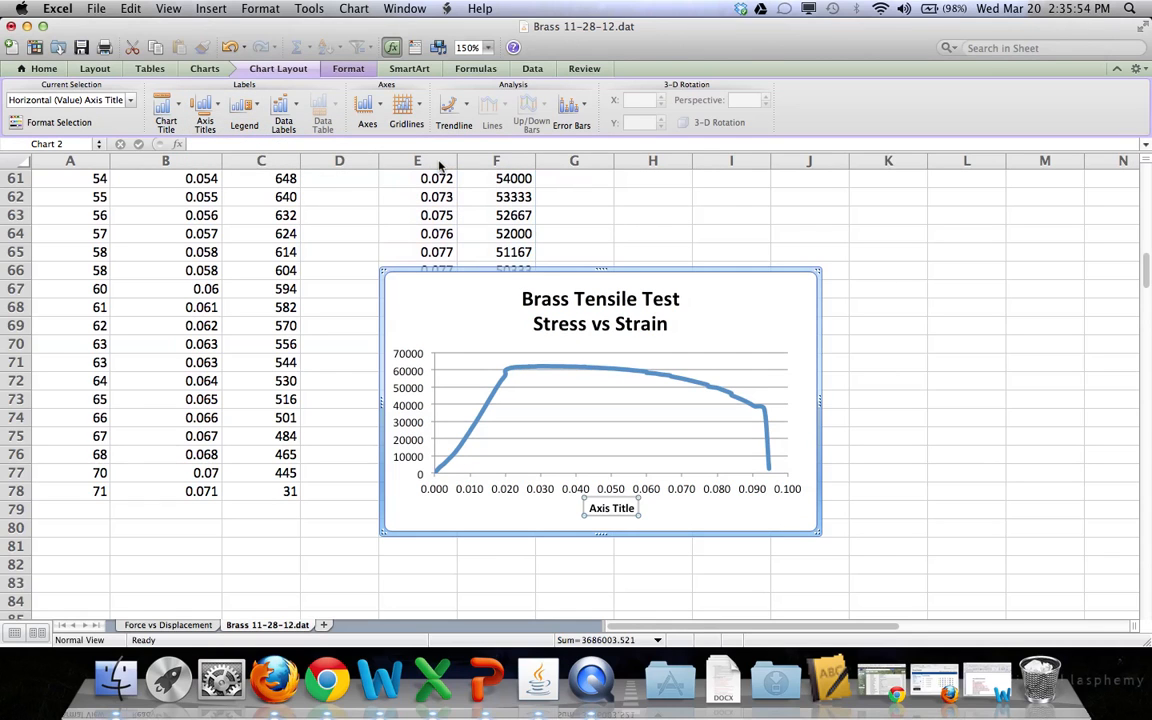
type("Strain")
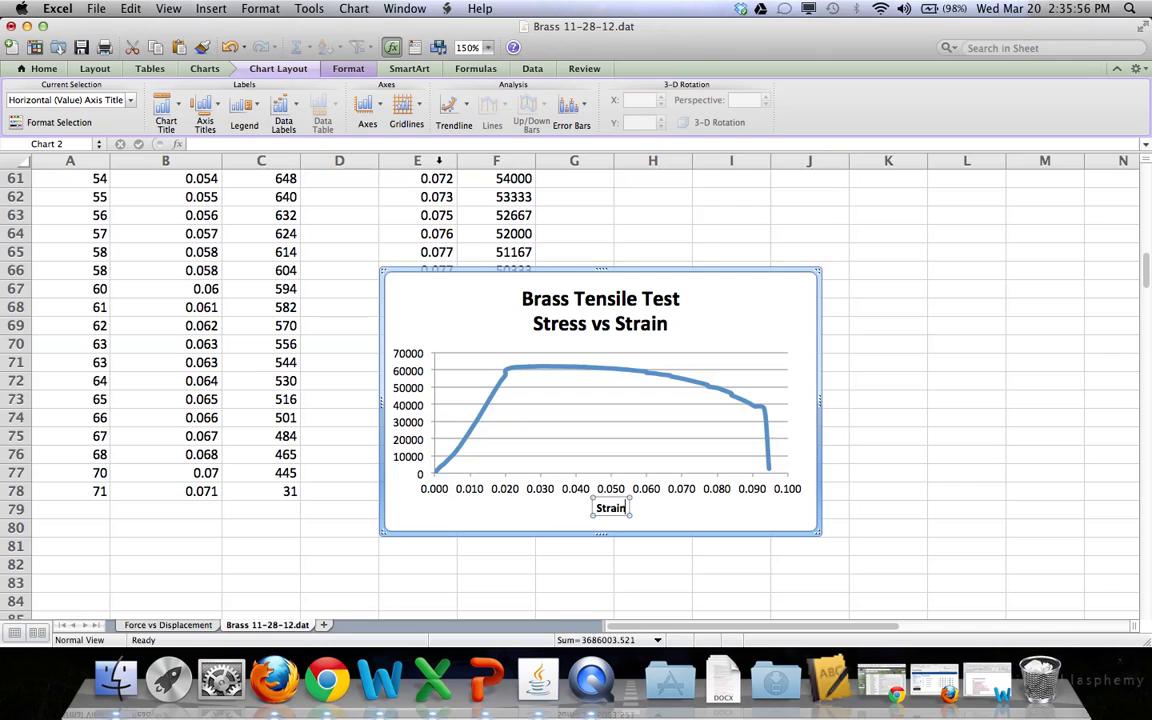
type(" (in/")
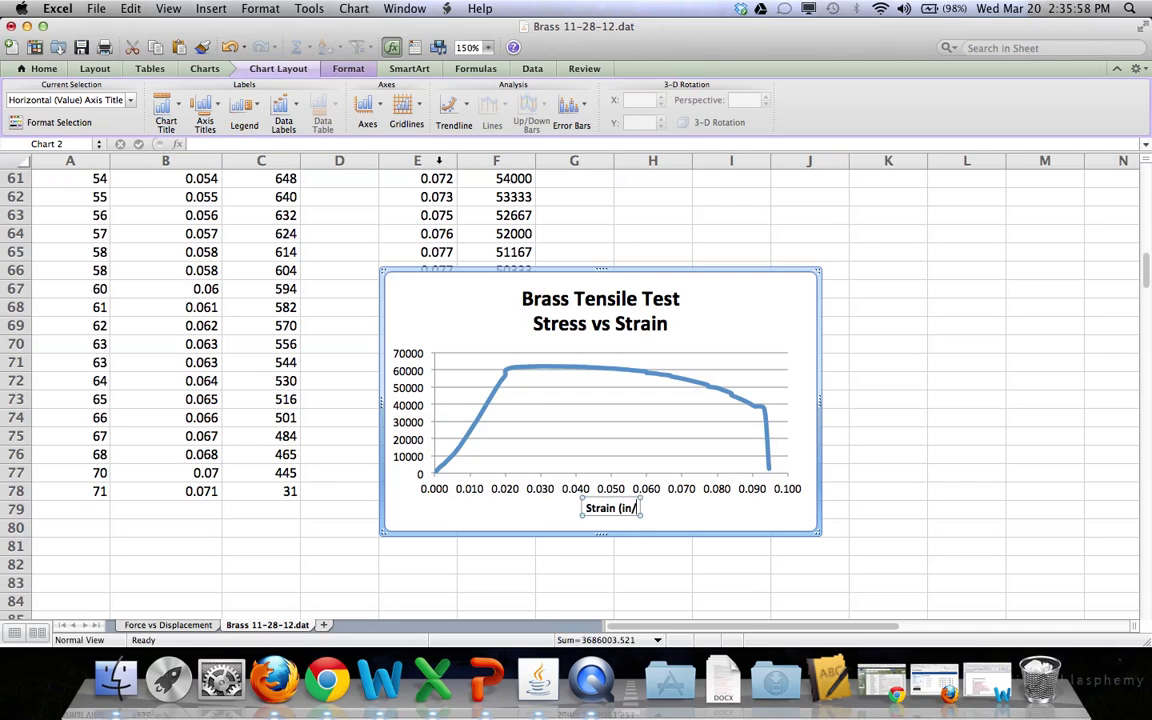
type("in)")
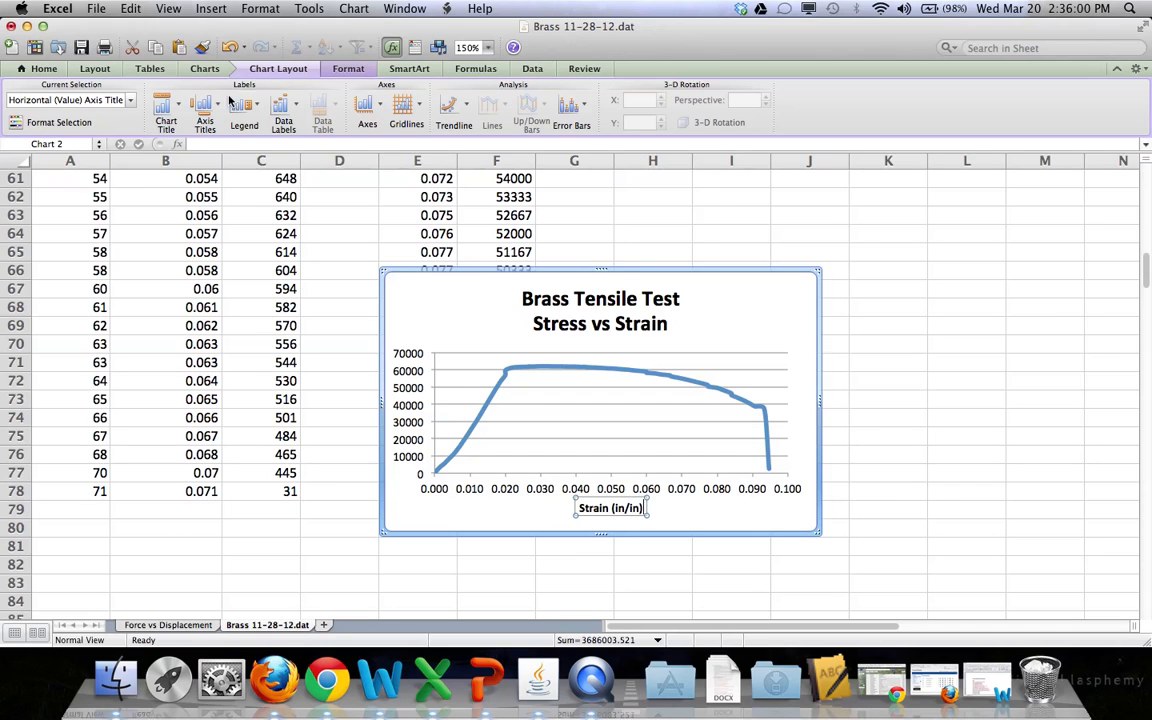
- Add a rotated vertical axis title reading "Stress (psi)" to the stress-strain chart
left_click(204, 118)
mouse_move(285, 143)
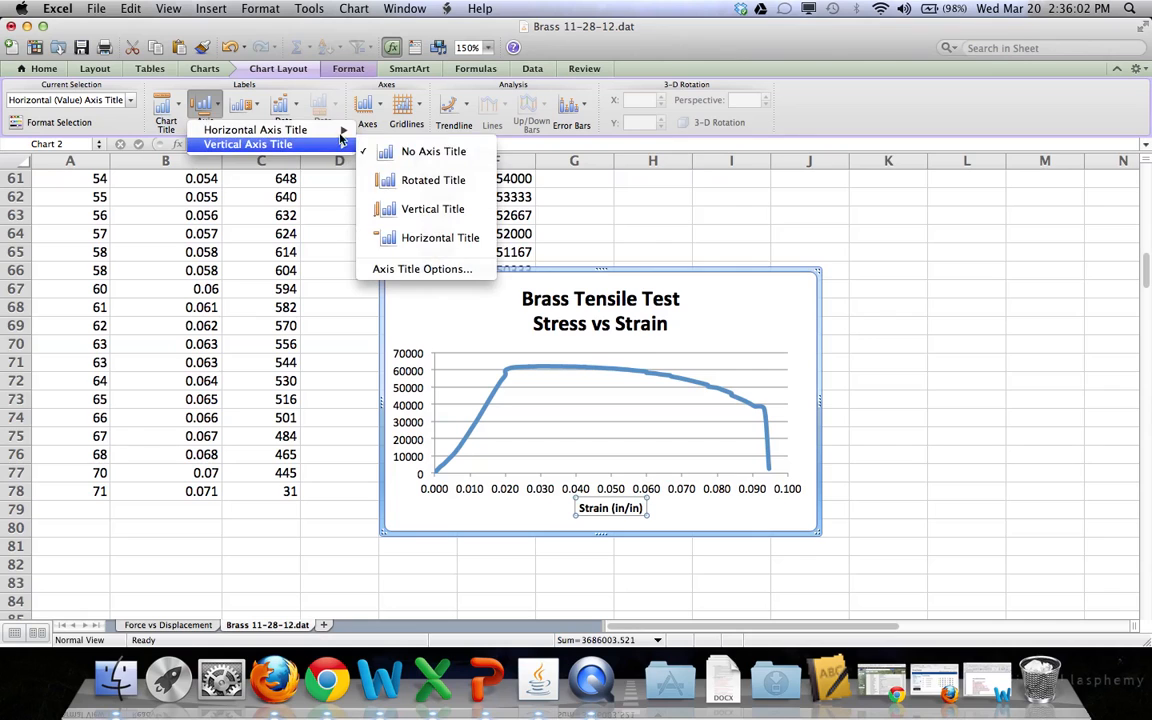
left_click(404, 176)
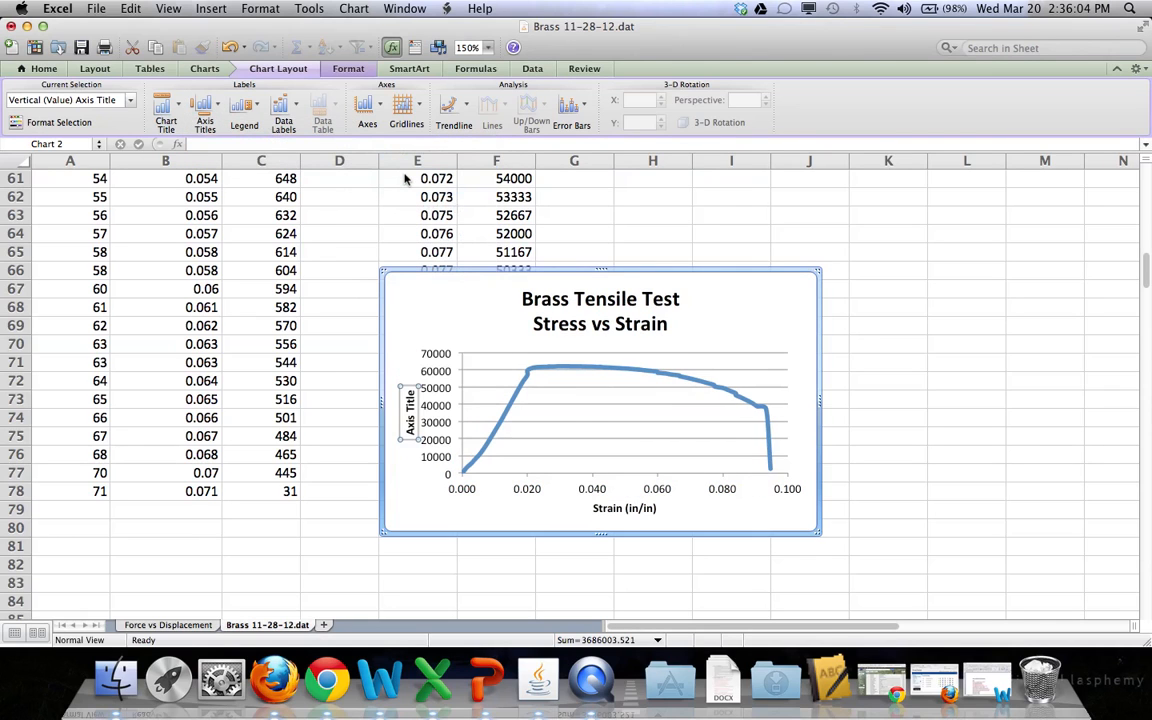
type("Str")
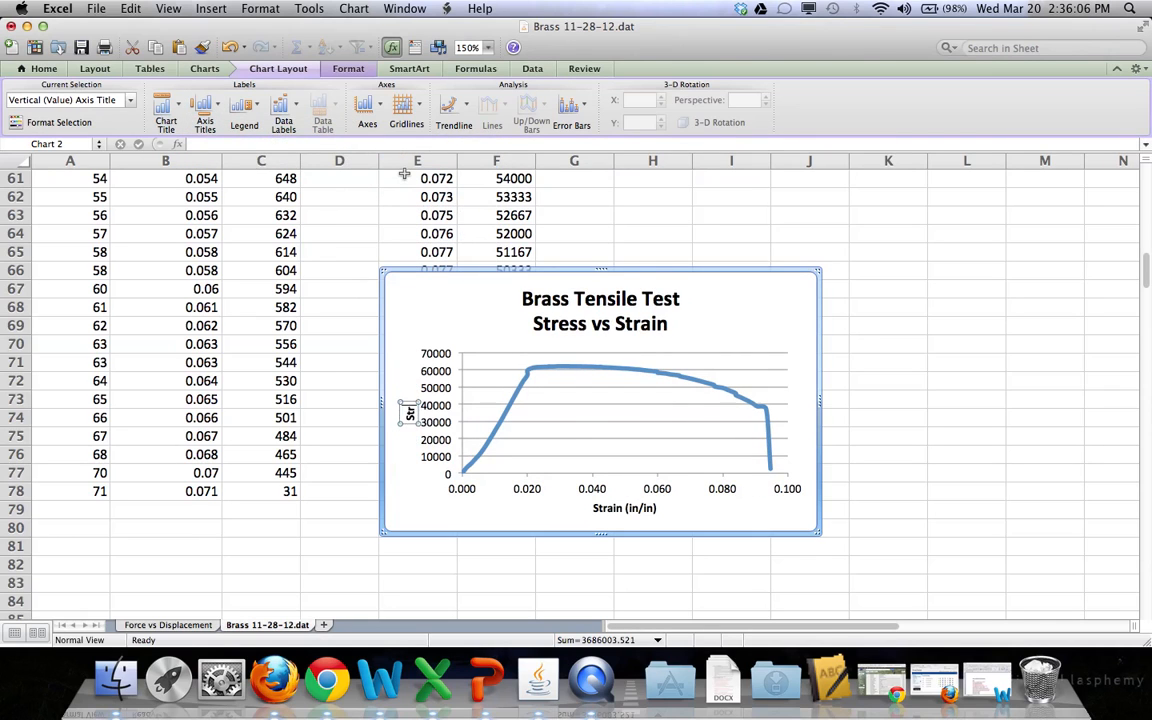
type("ess (psi)")
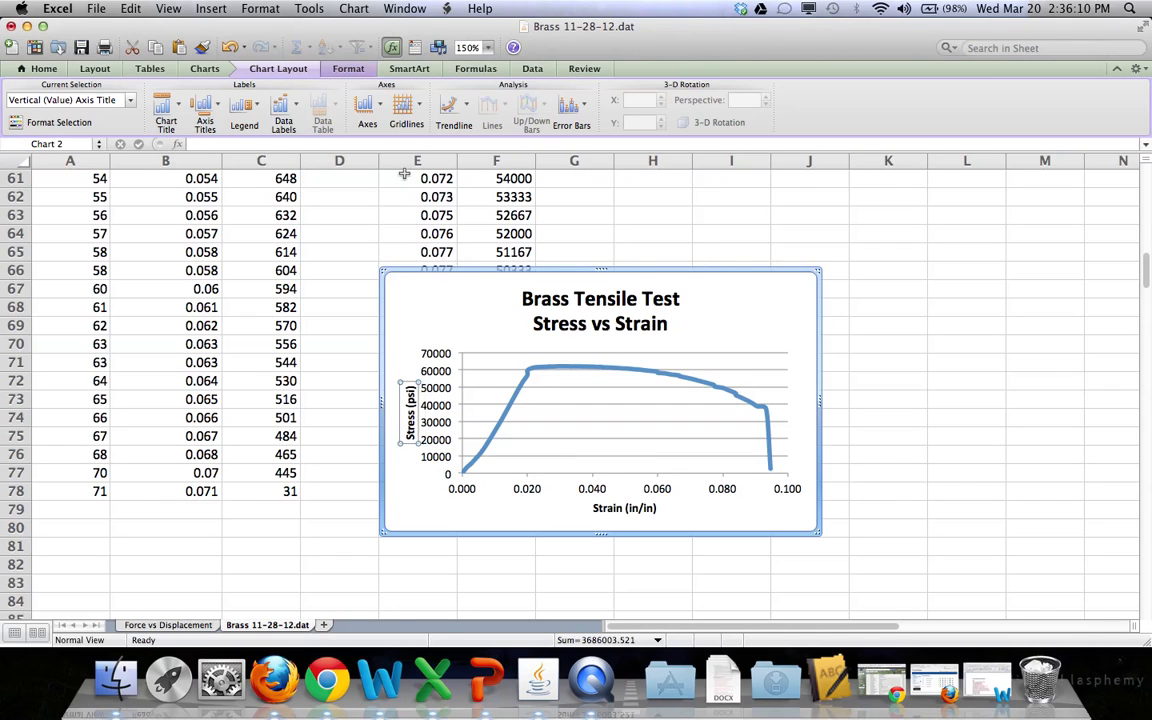
left_click(471, 287)
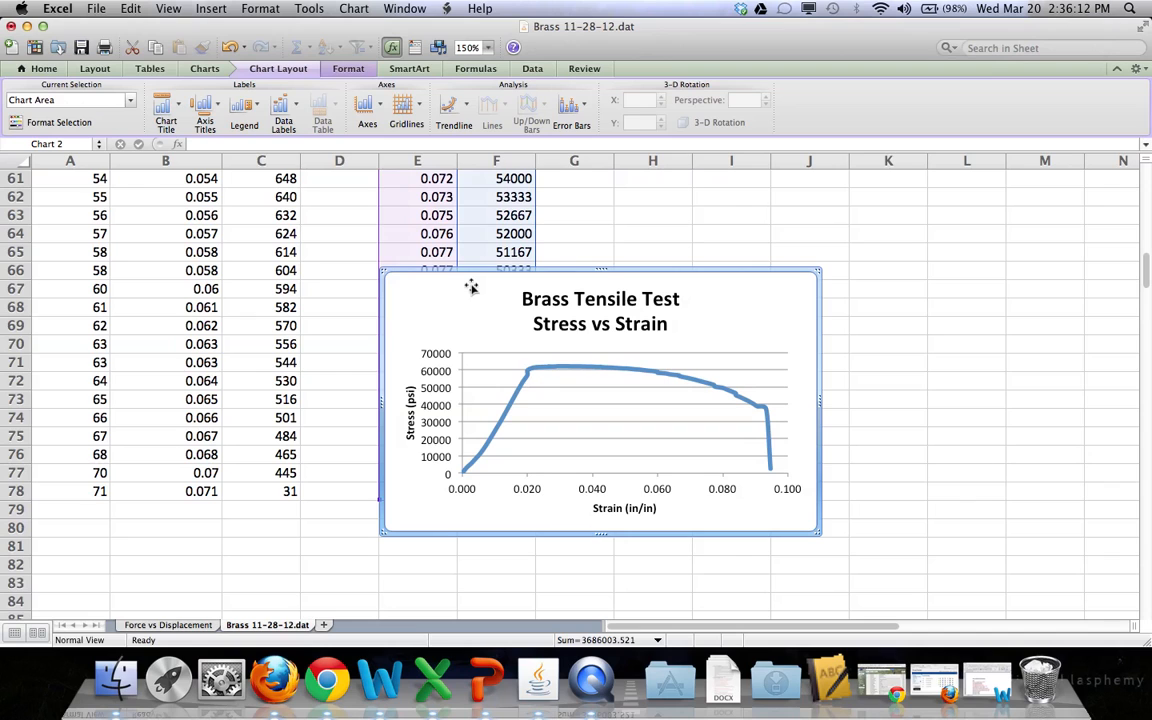
- Move the stress-strain chart to a new sheet named "Stress vs. Strain"
right_click(729, 309)
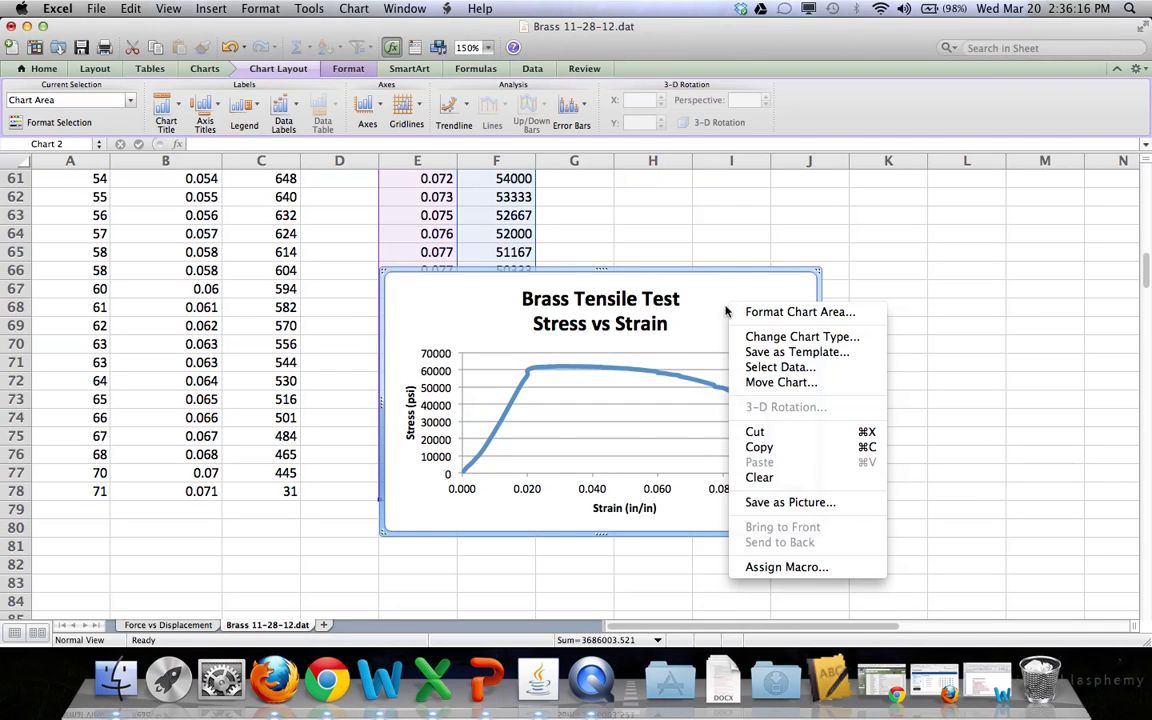
left_click(790, 382)
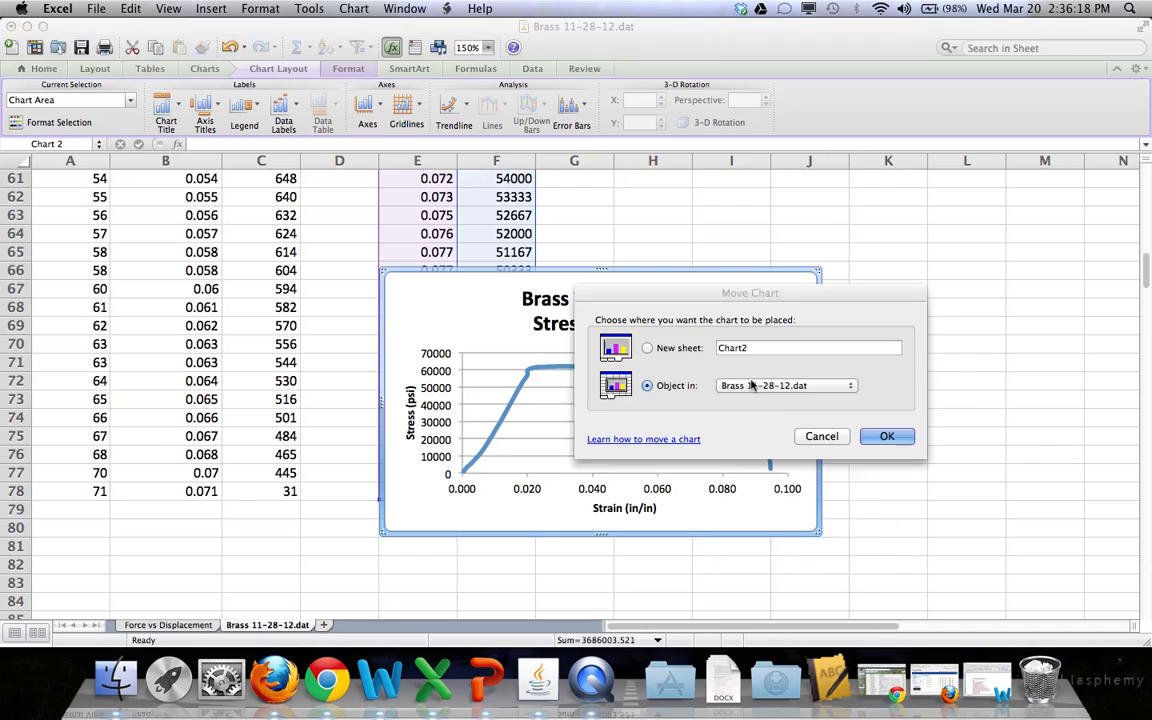
left_click(648, 349)
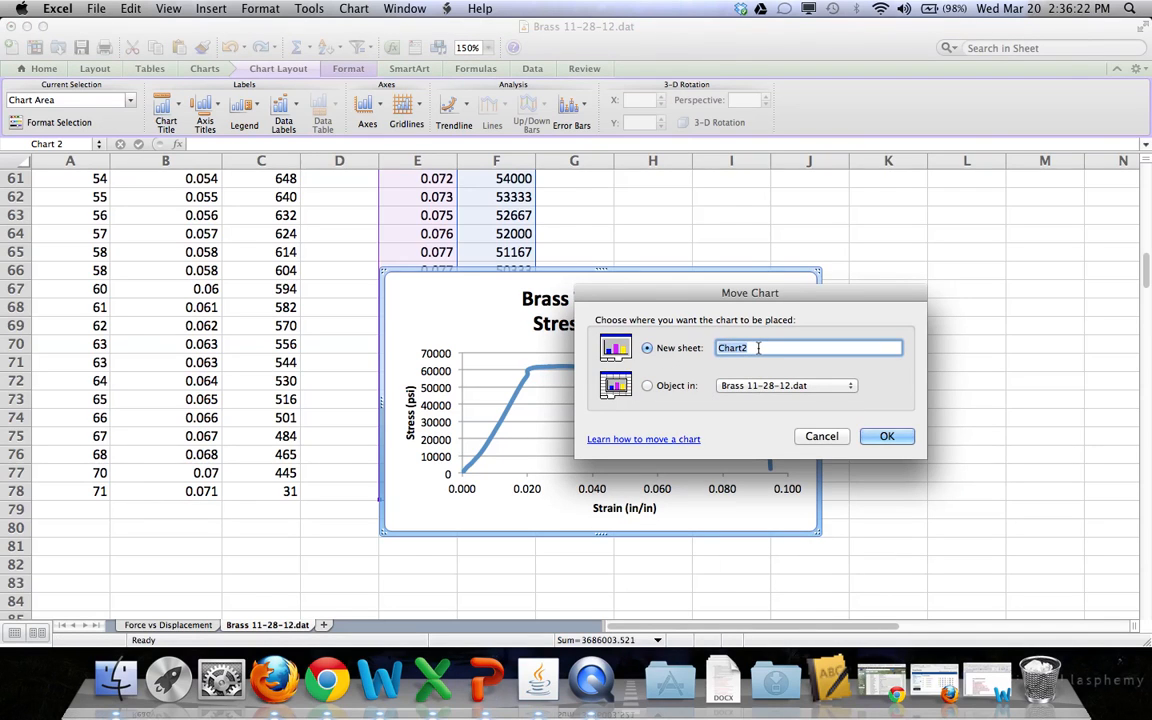
type("Stress vs. Strain")
left_click(900, 438)
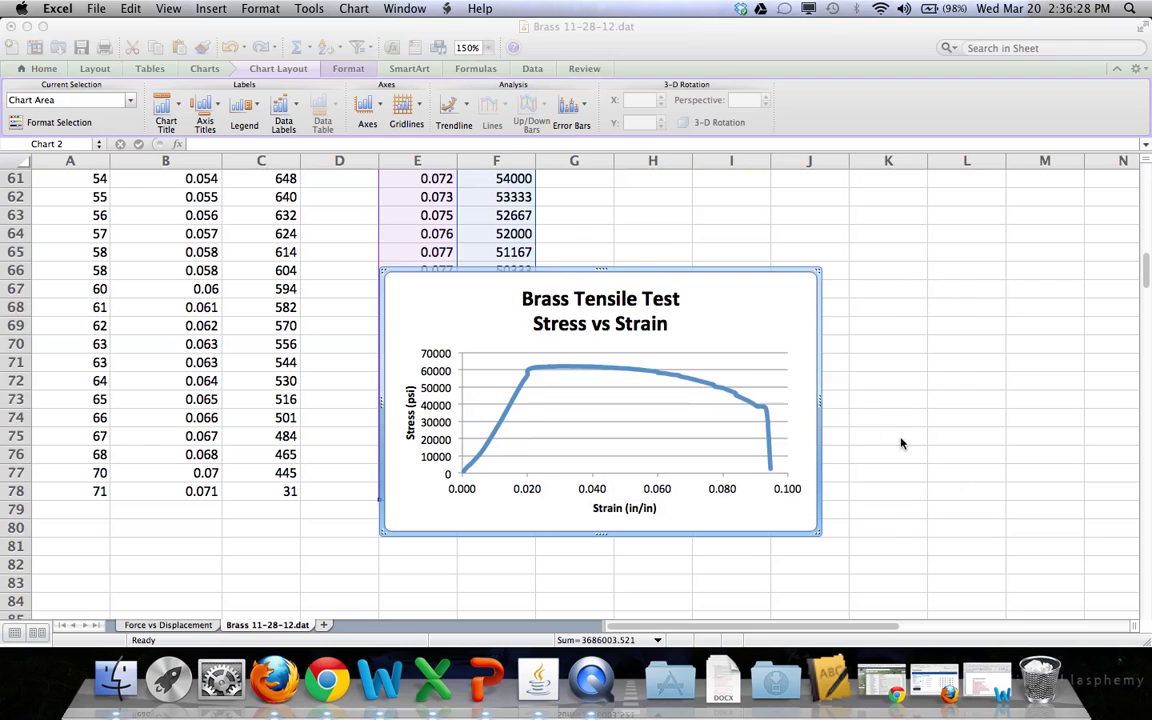